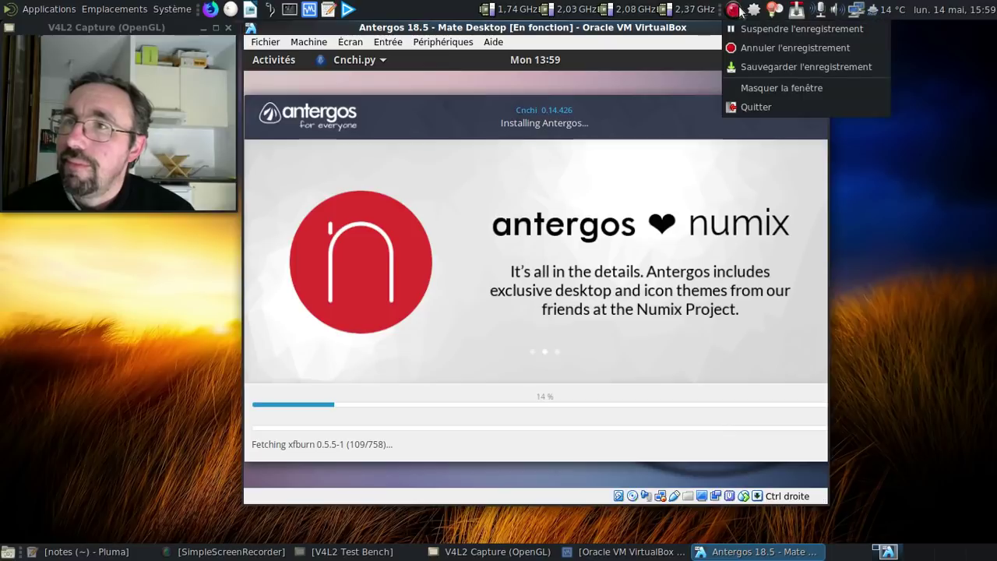
pyautogui.click(756, 60)
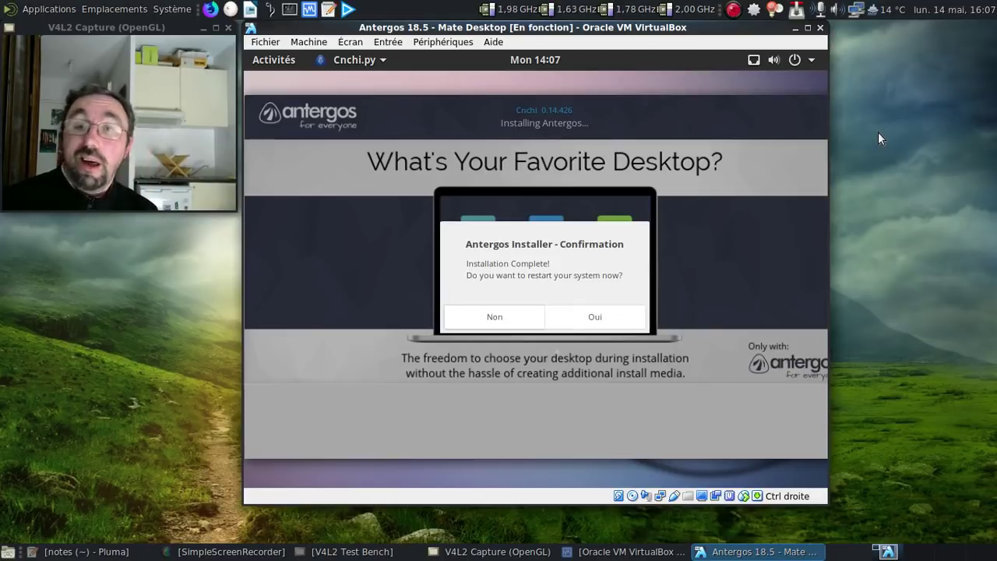
# Restart the system after the completed Antergos installation and boot the Antergos Linux entry
pyautogui.click(600, 315)
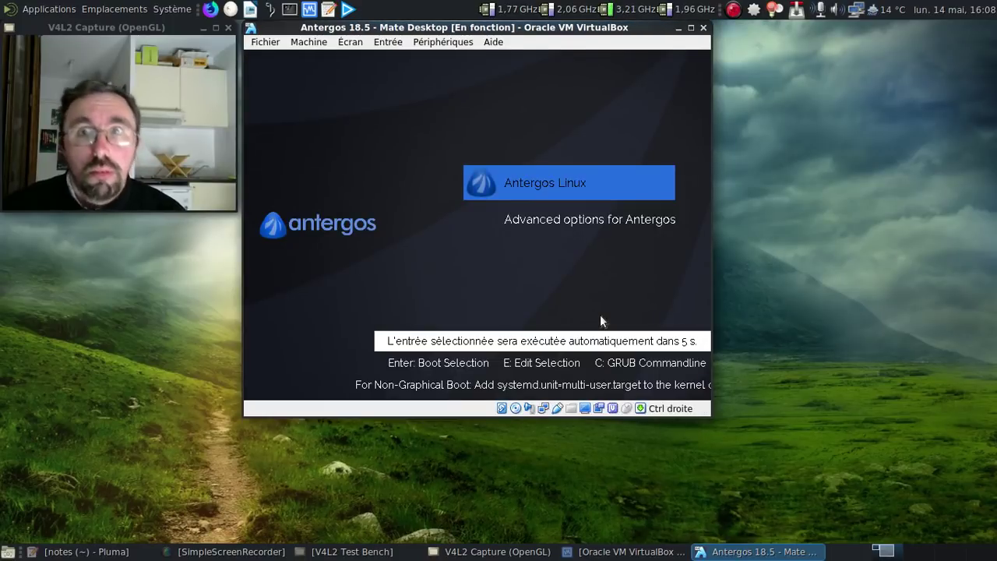
pyautogui.press('Return')
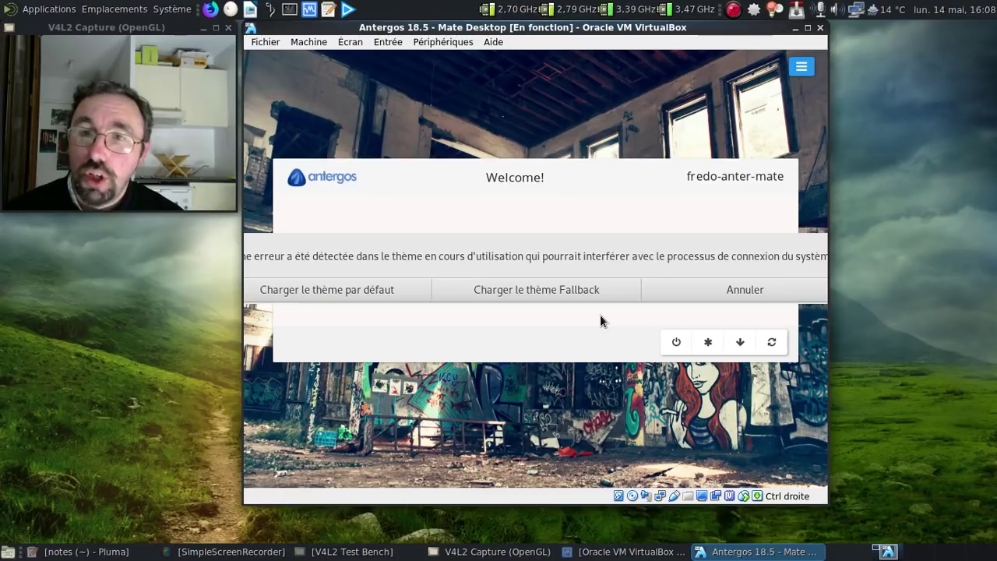
# Load the default login screen theme and sign in to the MATE session with the account password
pyautogui.click(359, 288)
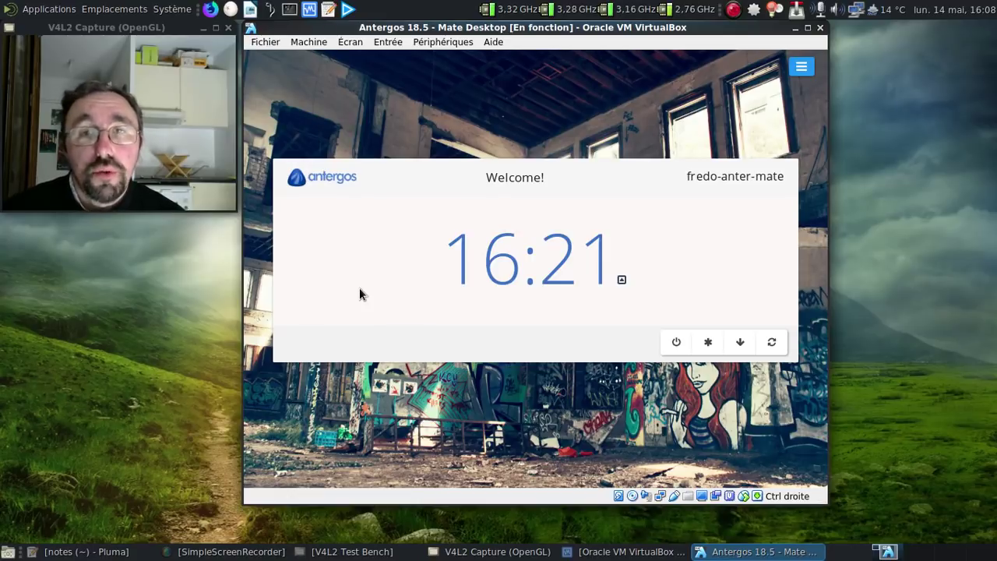
pyautogui.click(506, 267)
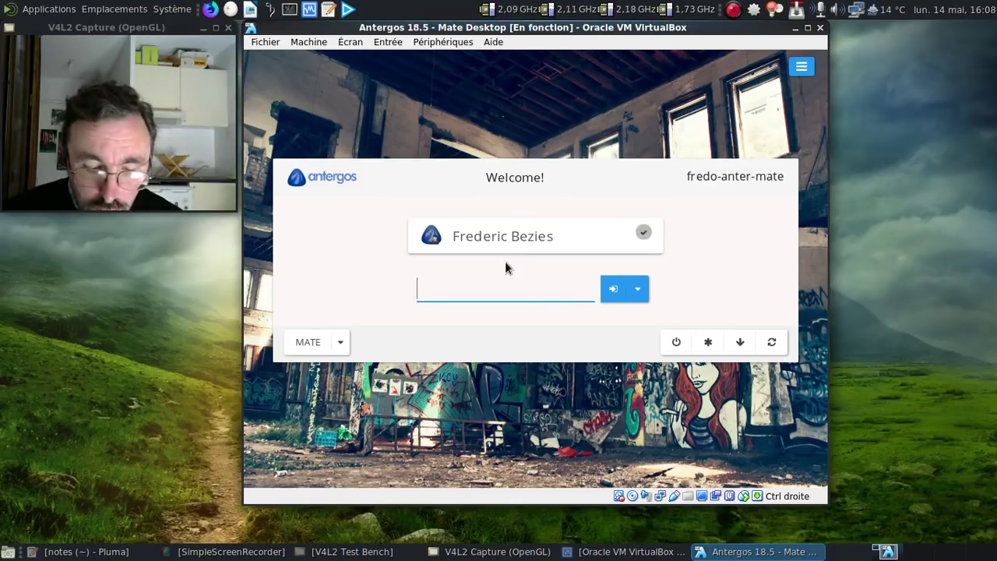
pyautogui.write('••••••')
pyautogui.press('BackSpace')
pyautogui.press('BackSpace')
pyautogui.press('BackSpace')
pyautogui.press('BackSpace')
pyautogui.press('BackSpace')
pyautogui.press('BackSpace')
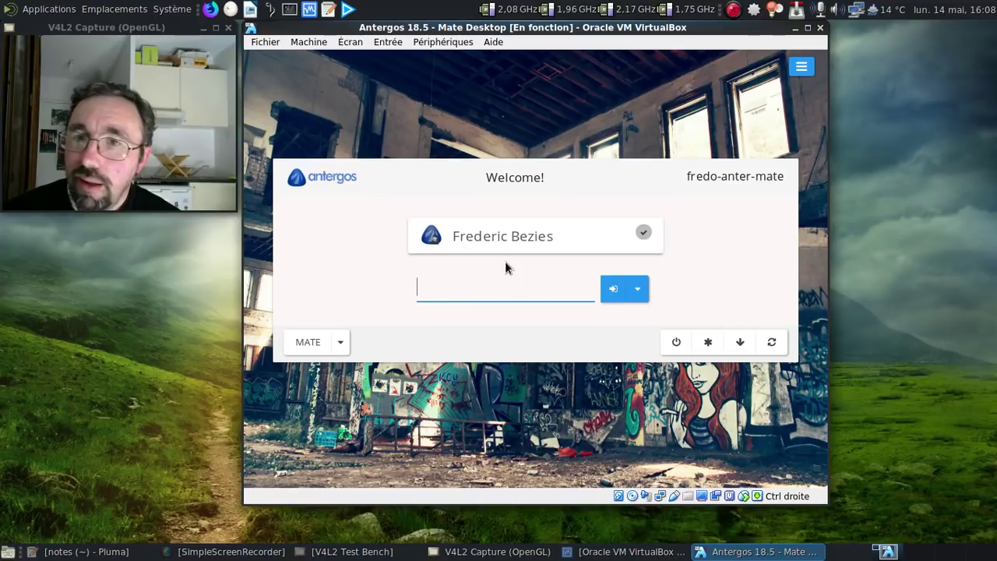
pyautogui.write('••••••••')
pyautogui.press('Return')
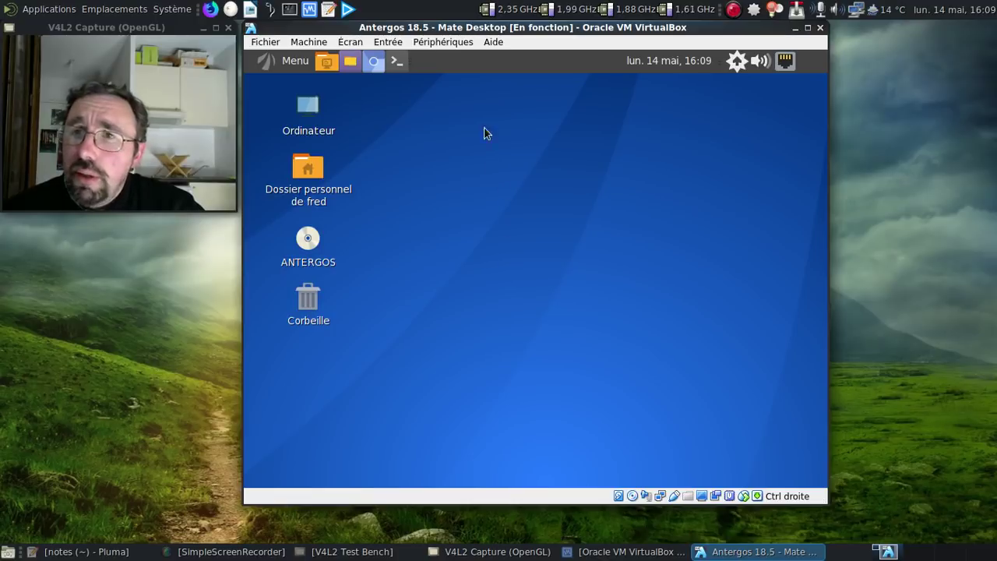
# Change the MATE panel's orientation to En bas and close its properties
pyautogui.rightClick(453, 57)
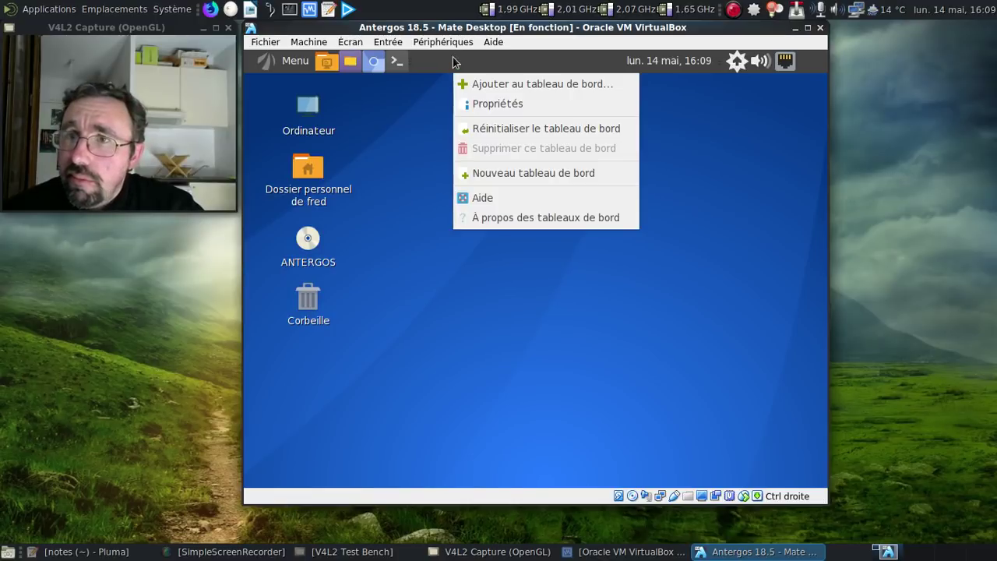
pyautogui.click(488, 104)
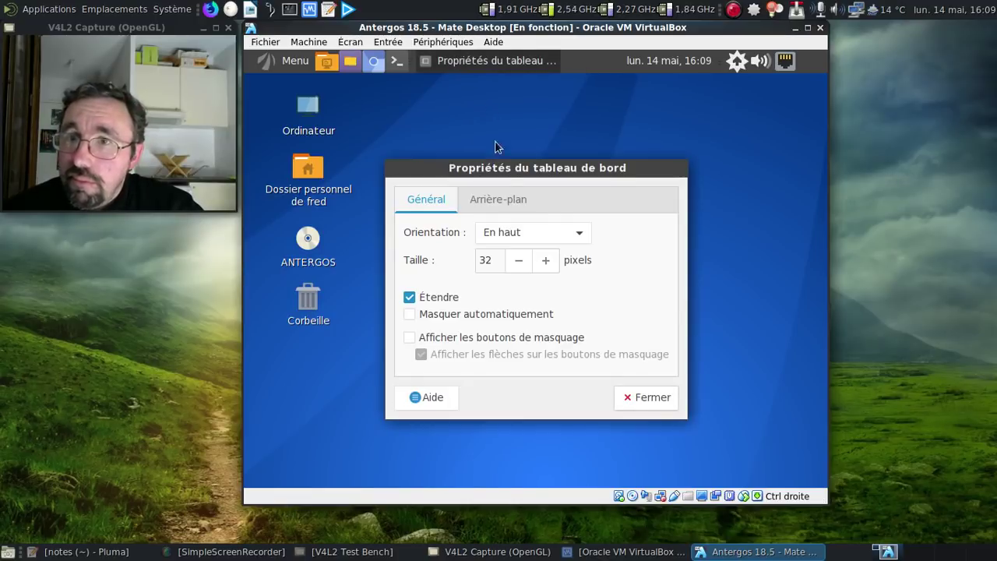
pyautogui.click(527, 231)
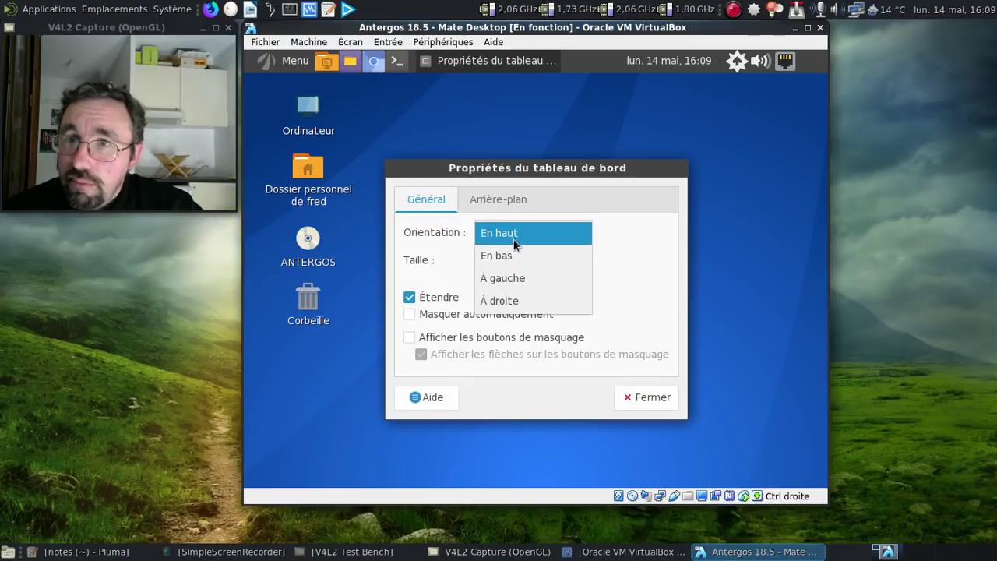
pyautogui.click(514, 257)
pyautogui.click(648, 402)
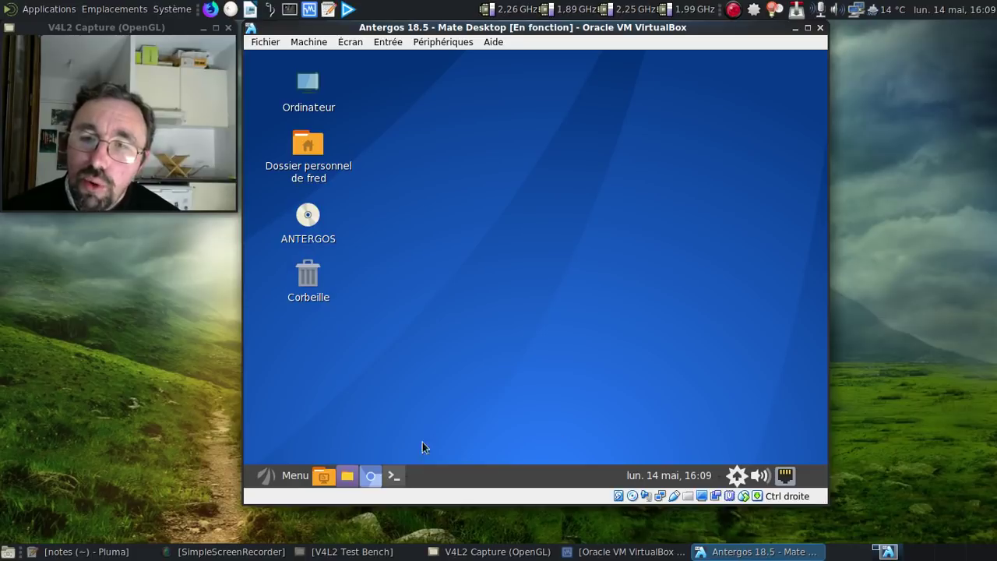
# Show all applications in the main menu and search them for "mint" and "menu"
pyautogui.click(295, 476)
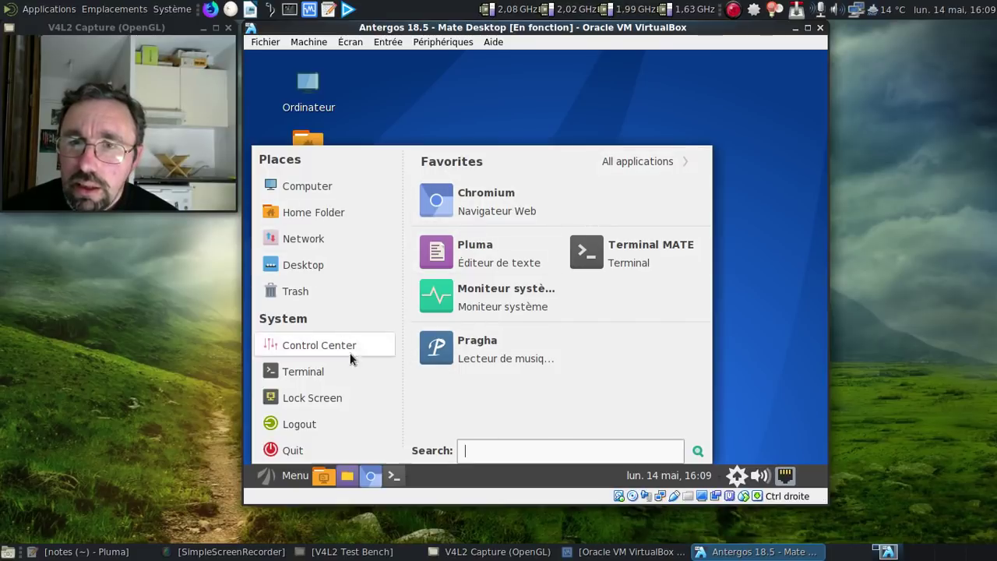
pyautogui.click(596, 159)
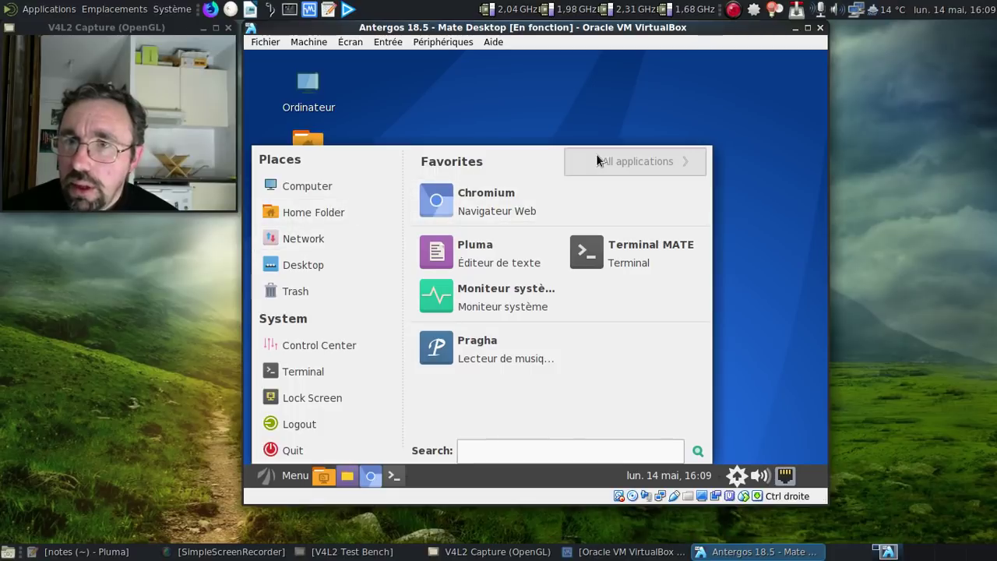
pyautogui.write('mint')
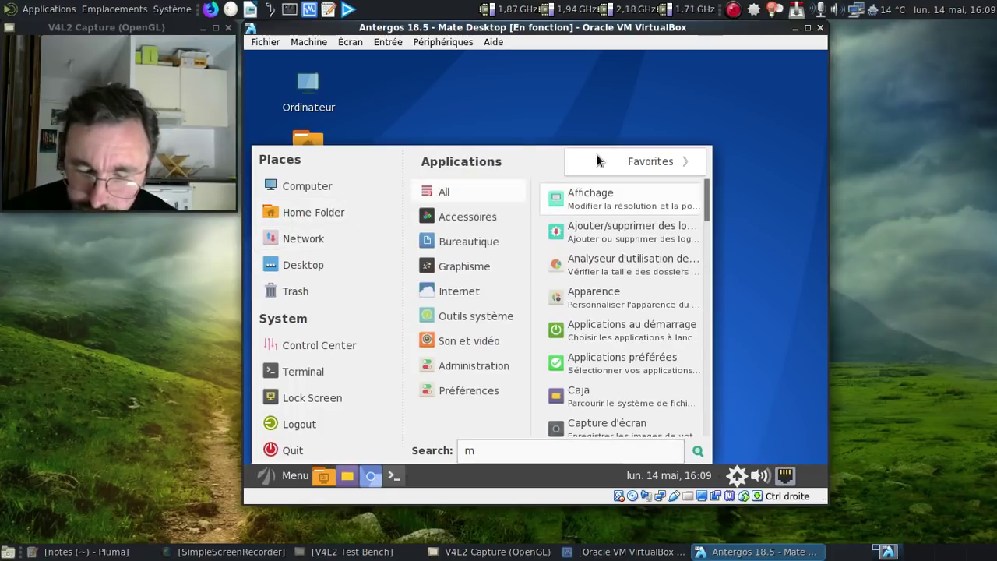
pyautogui.press('BackSpace')
pyautogui.press('BackSpace')
pyautogui.press('BackSpace')
pyautogui.press('BackSpace')
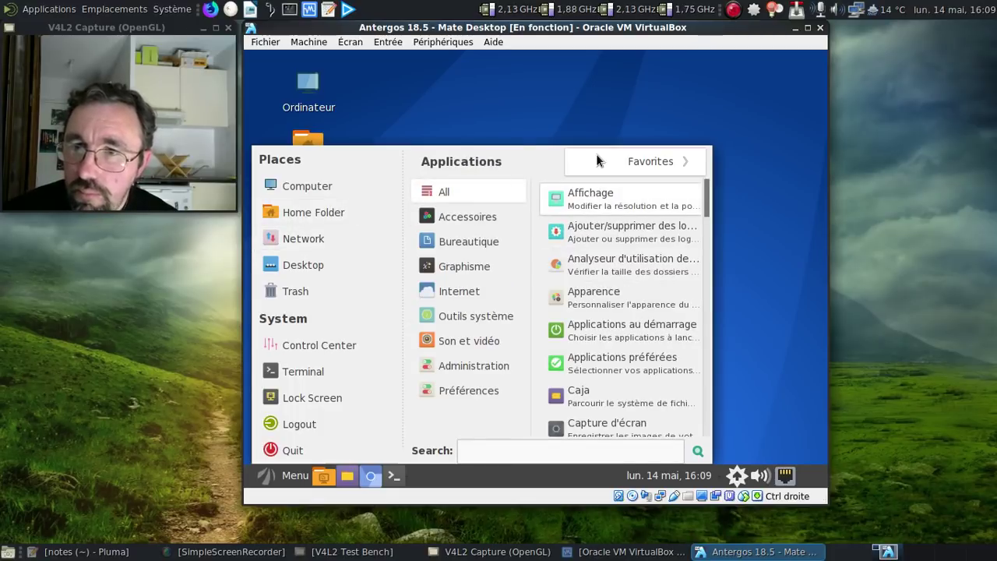
pyautogui.write('menu')
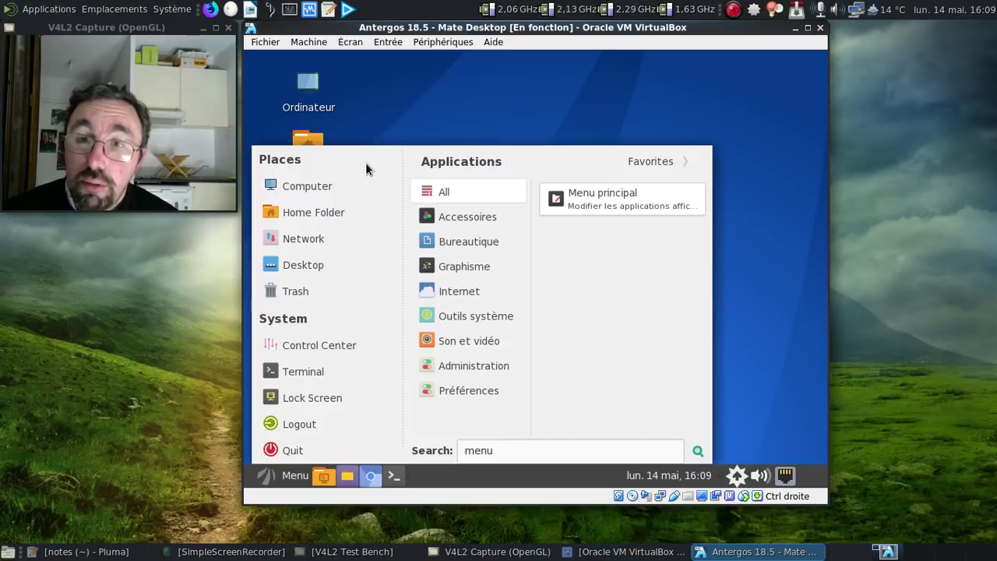
# Look through the whole Préférences category of the main menu and close the menu
pyautogui.click(466, 293)
pyautogui.click(482, 393)
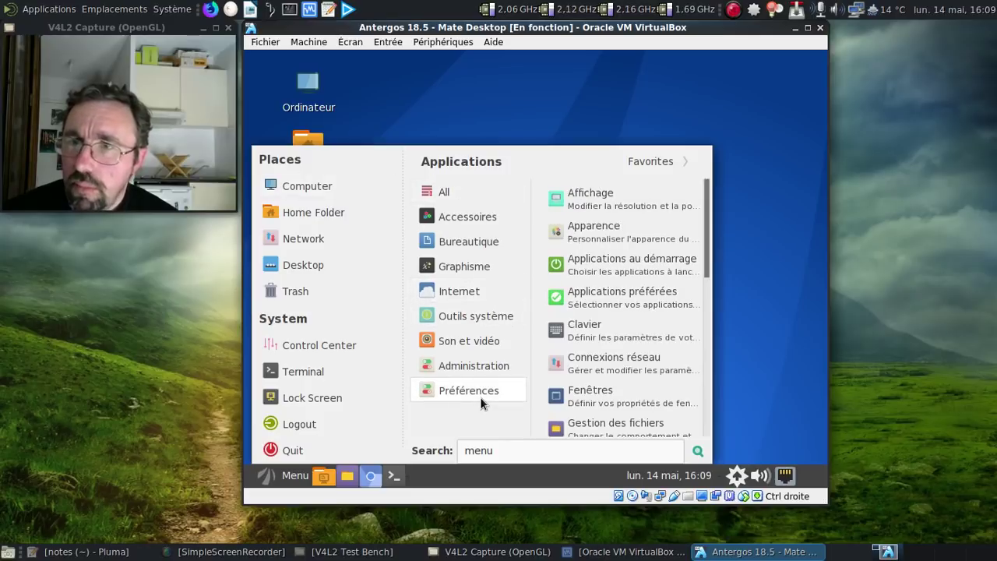
pyautogui.scroll(-5, 624, 247)
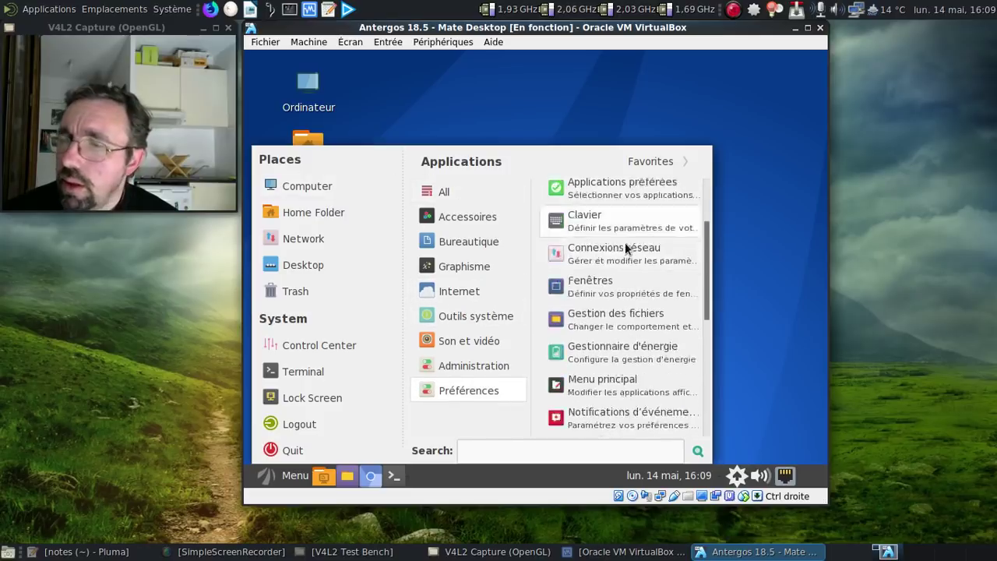
pyautogui.scroll(-5, 625, 248)
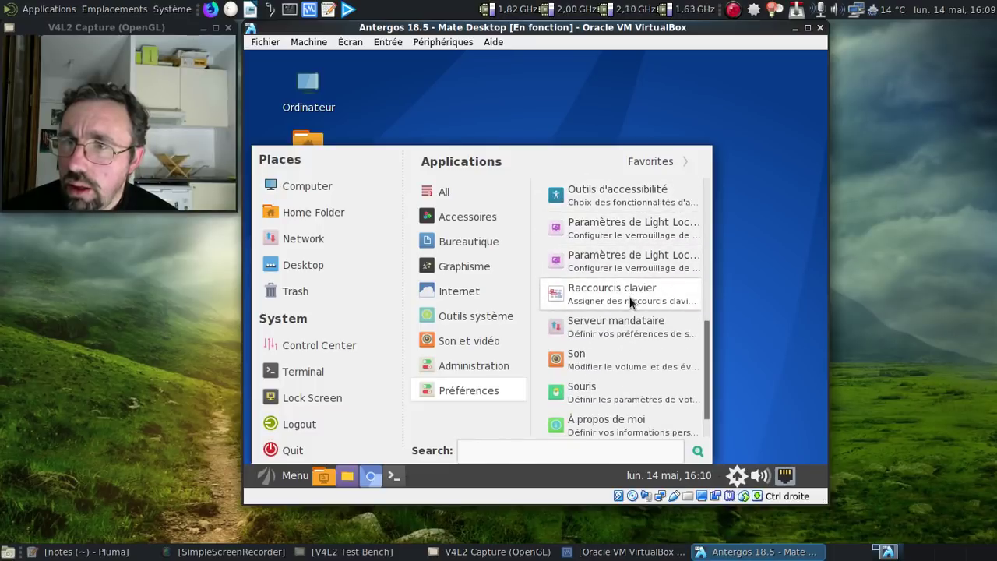
pyautogui.scroll(-1, 625, 392)
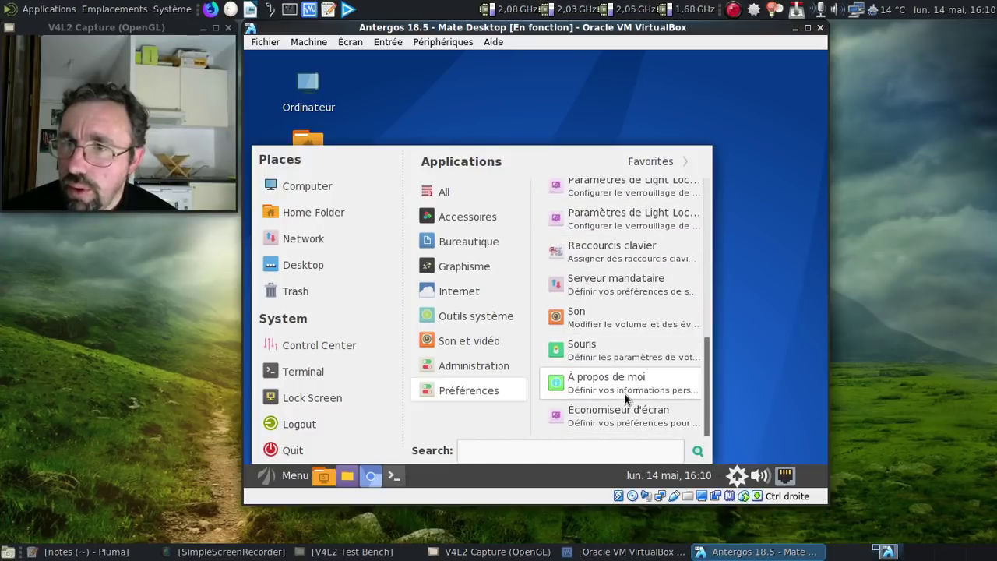
pyautogui.click(741, 239)
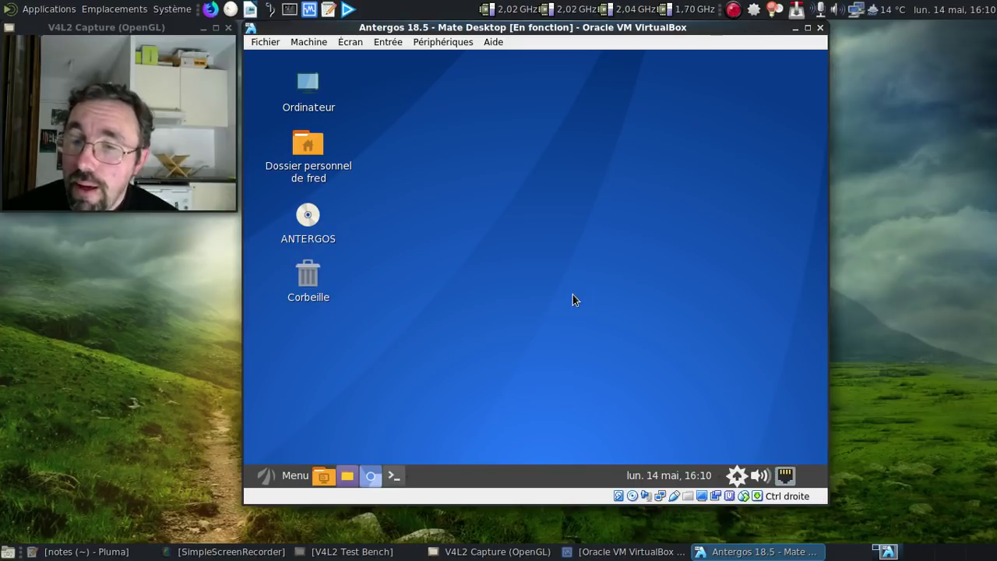
# Review the main menu's preferences, from button and plugins through applications to system items, and close them
pyautogui.rightClick(265, 475)
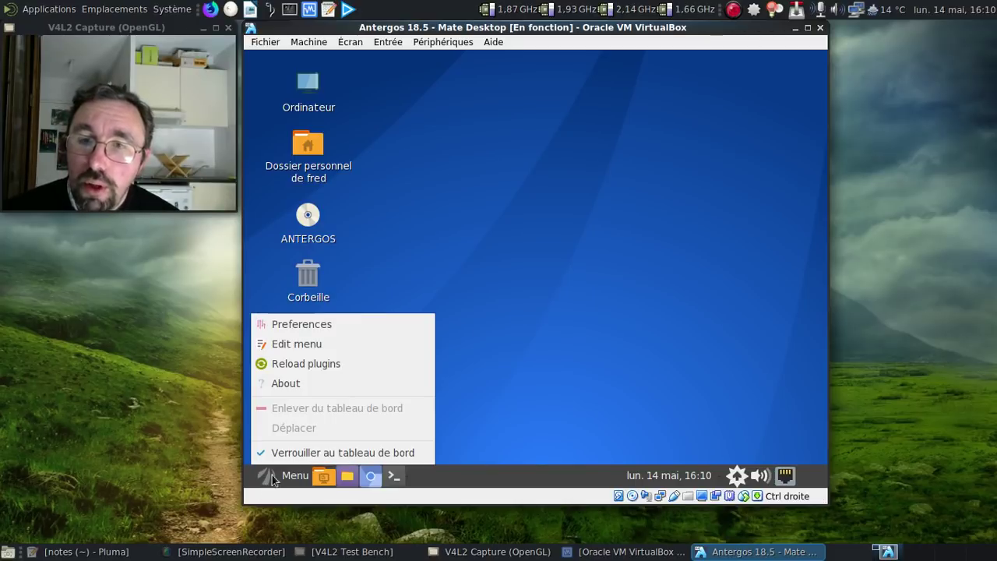
pyautogui.click(312, 326)
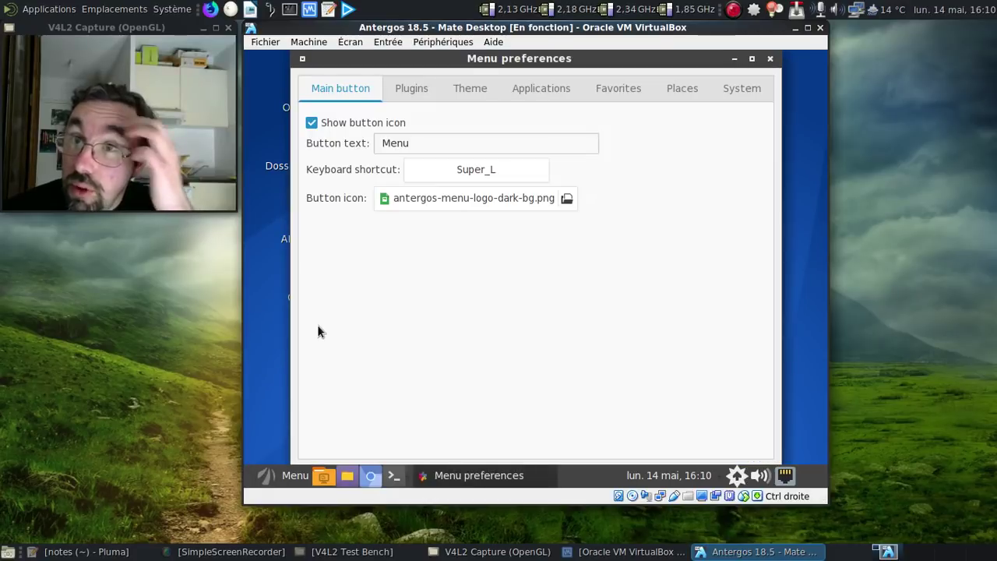
pyautogui.click(400, 91)
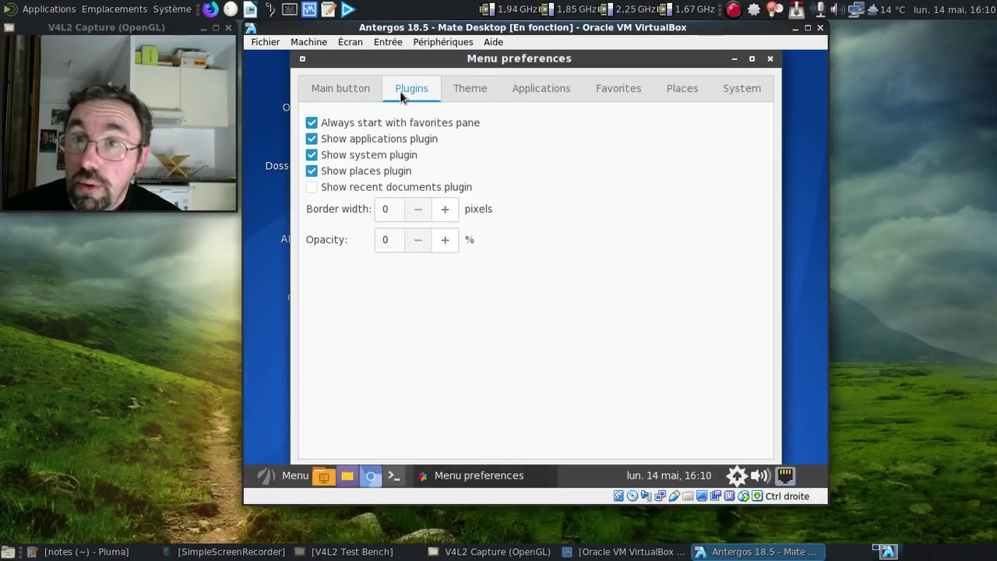
pyautogui.click(460, 93)
pyautogui.click(541, 91)
pyautogui.click(610, 94)
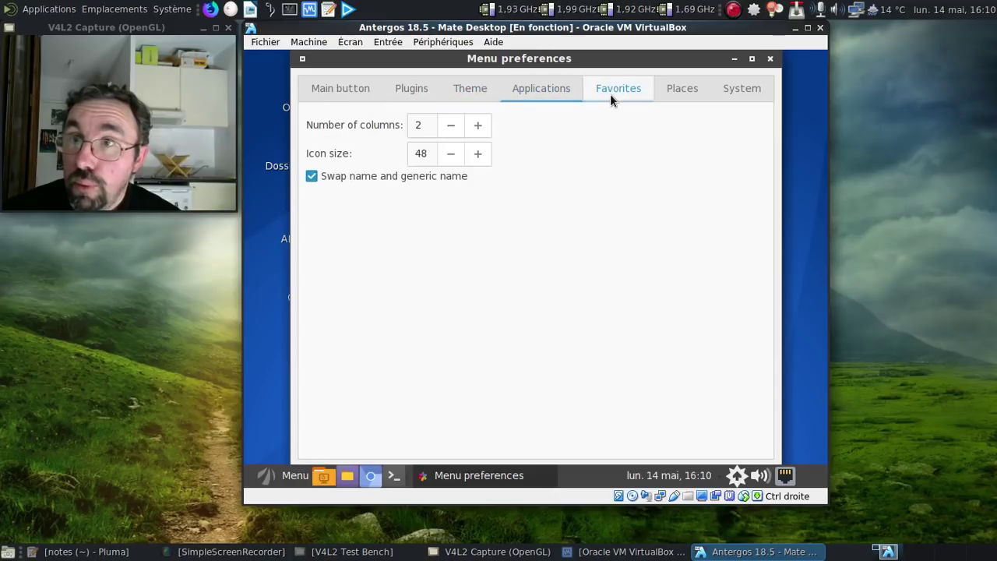
pyautogui.click(682, 90)
pyautogui.click(723, 92)
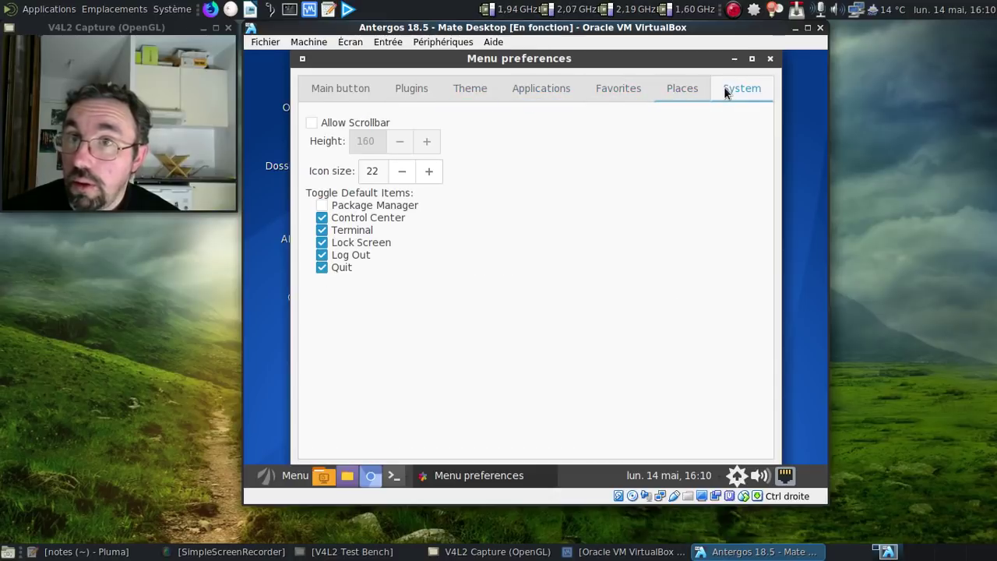
pyautogui.click(769, 59)
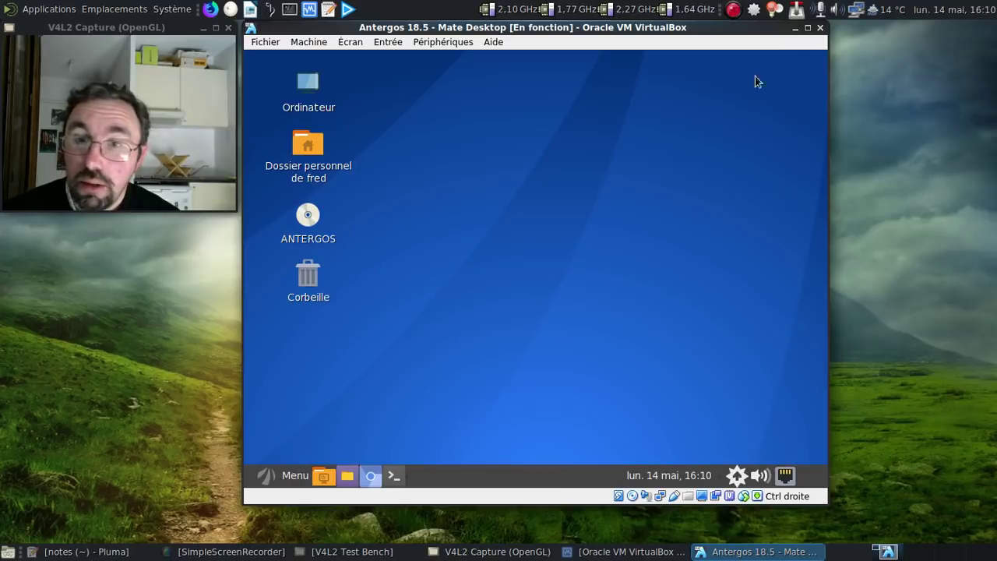
# Unlock the current main menu from the panel and remove it
pyautogui.rightClick(276, 477)
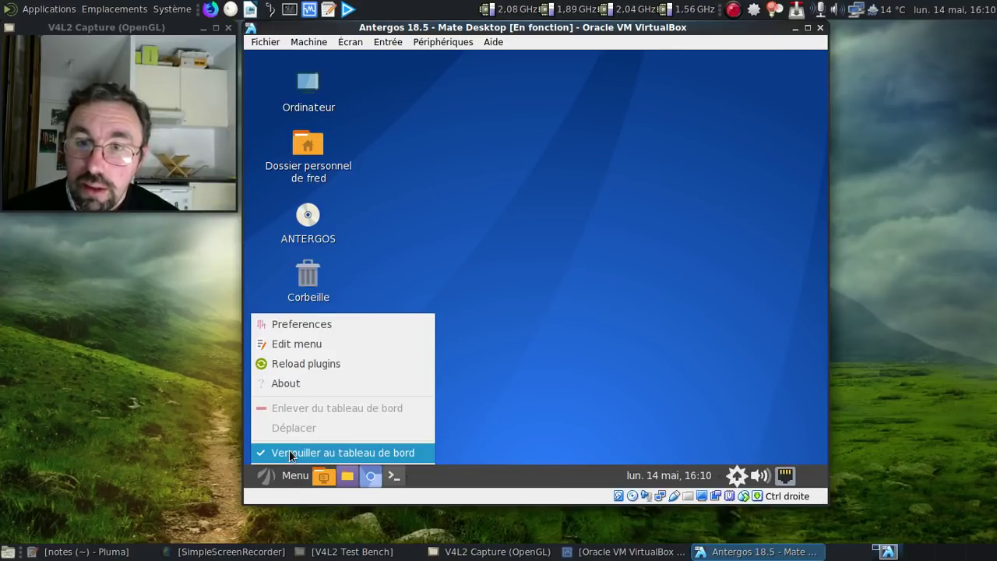
pyautogui.click(289, 451)
pyautogui.rightClick(278, 473)
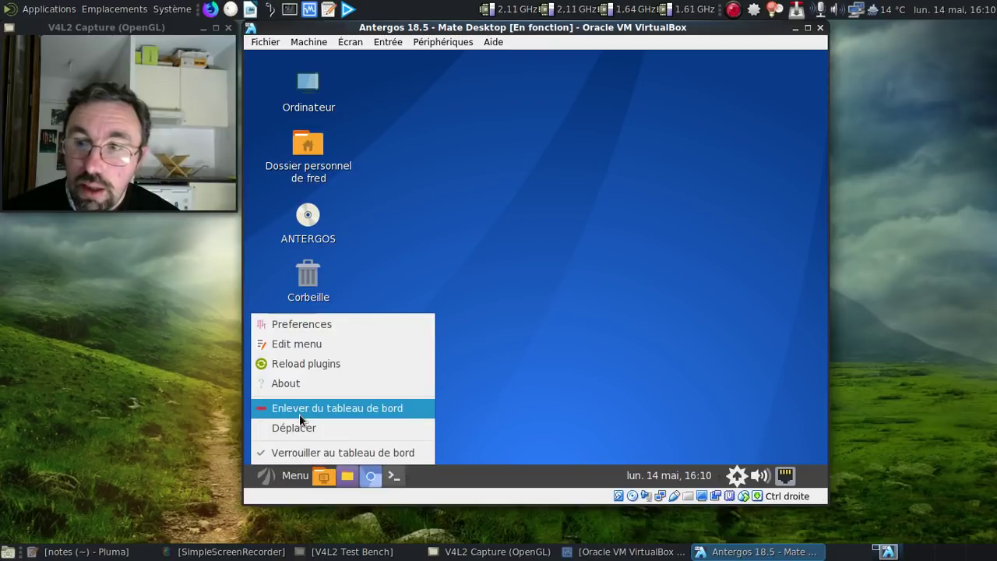
pyautogui.click(299, 414)
# Add the Brisk Menu applet to the panel and open it briefly to check its contents
pyautogui.rightClick(258, 478)
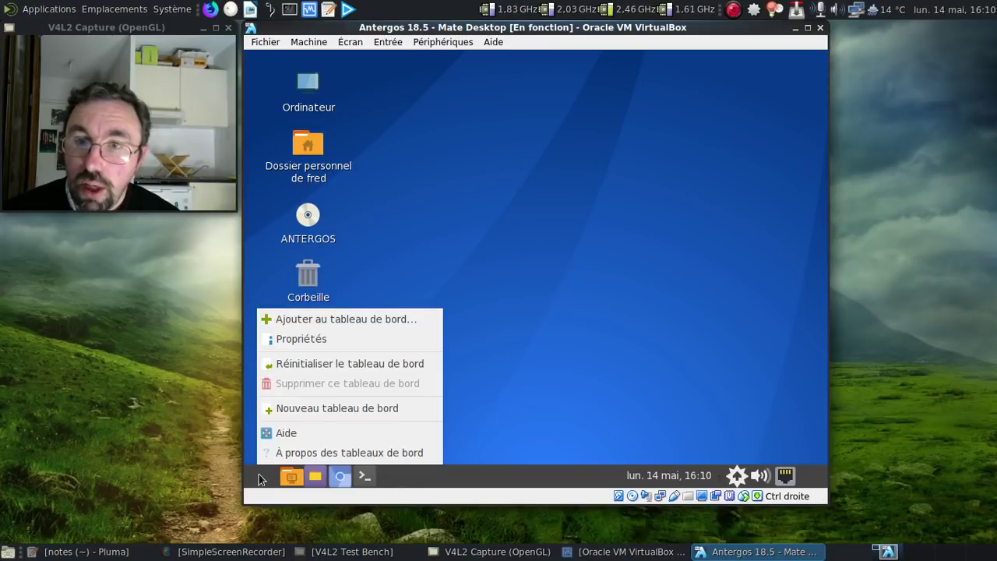
pyautogui.click(319, 321)
pyautogui.write('bri')
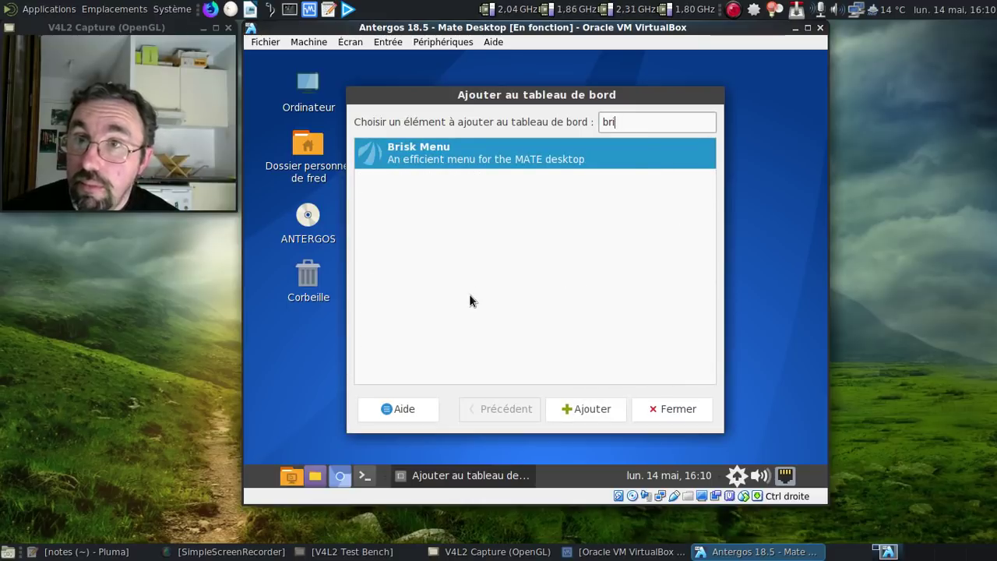
pyautogui.click(601, 410)
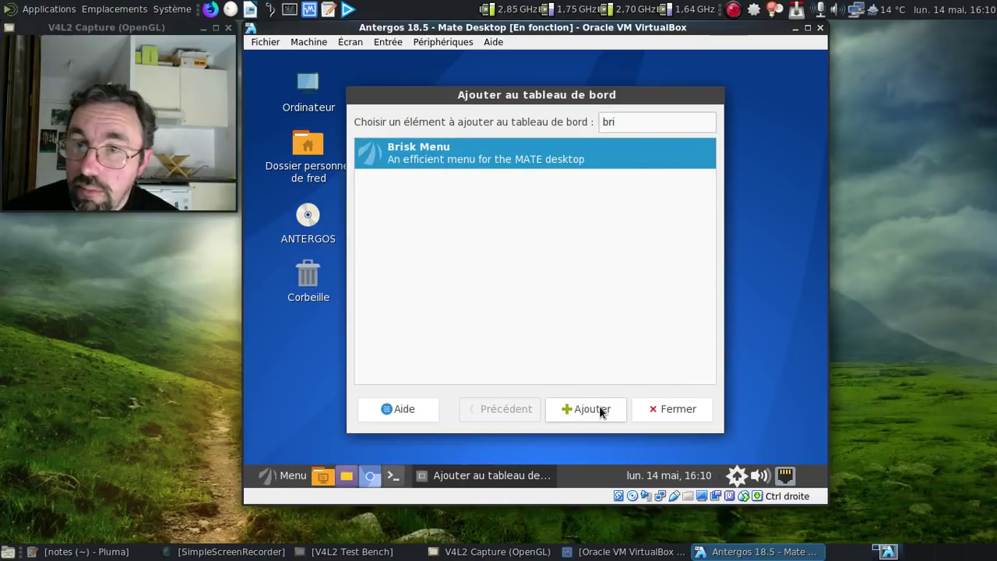
pyautogui.click(666, 410)
pyautogui.click(271, 480)
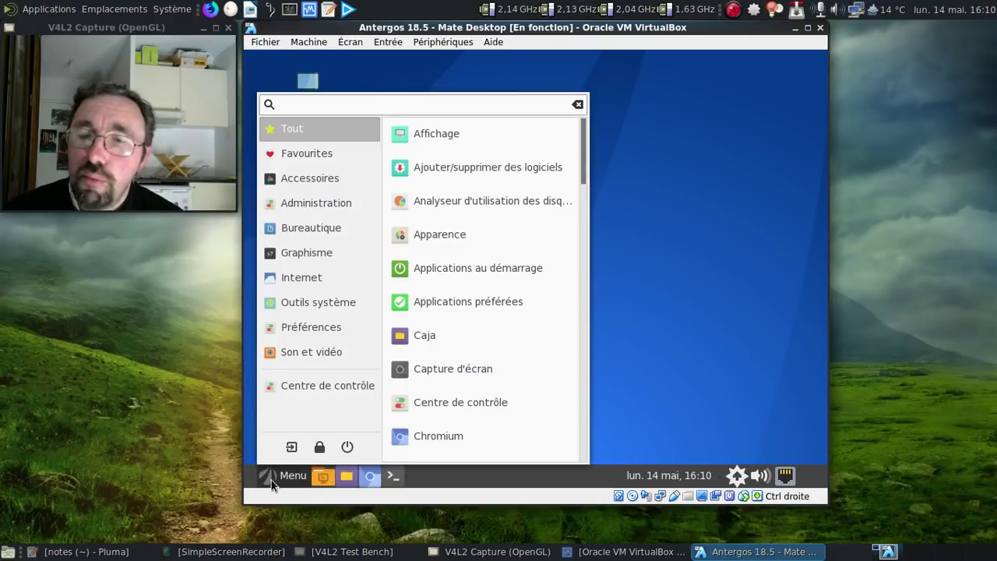
pyautogui.click(271, 479)
# Move the Brisk Menu applet to the far left end of the panel and lock it in place
pyautogui.rightClick(272, 477)
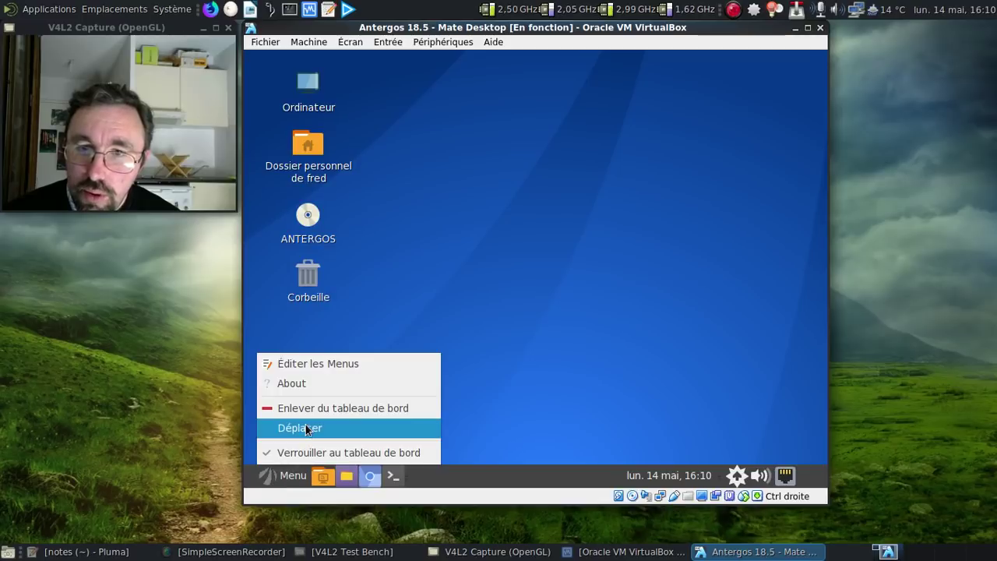
pyautogui.click(300, 428)
pyautogui.rightClick(251, 476)
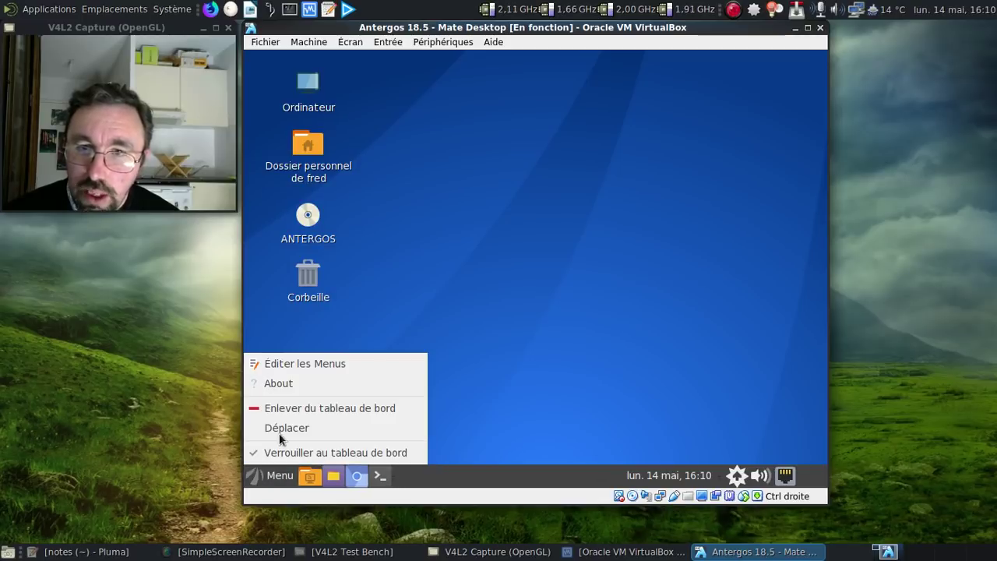
pyautogui.click(277, 453)
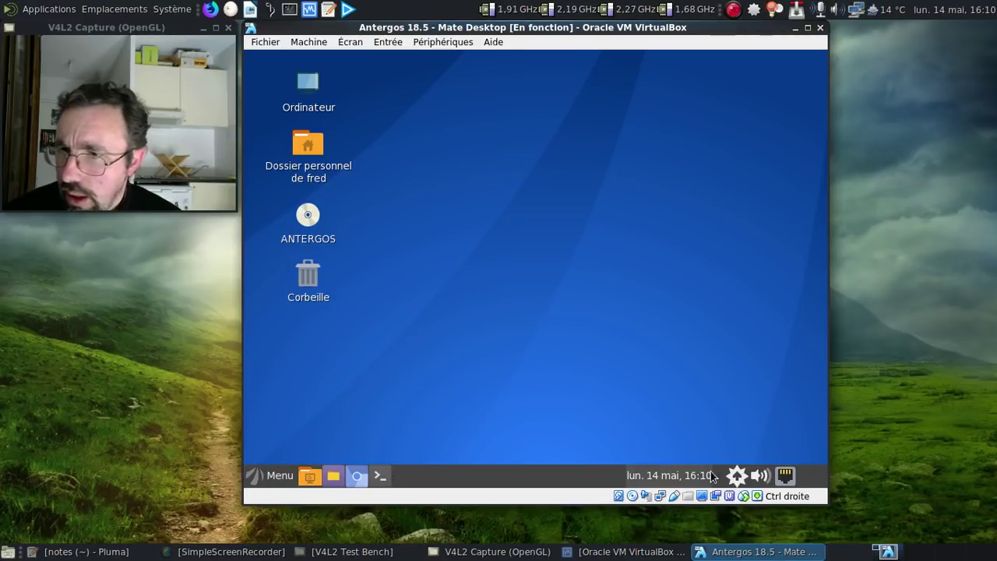
pyautogui.rightClick(625, 475)
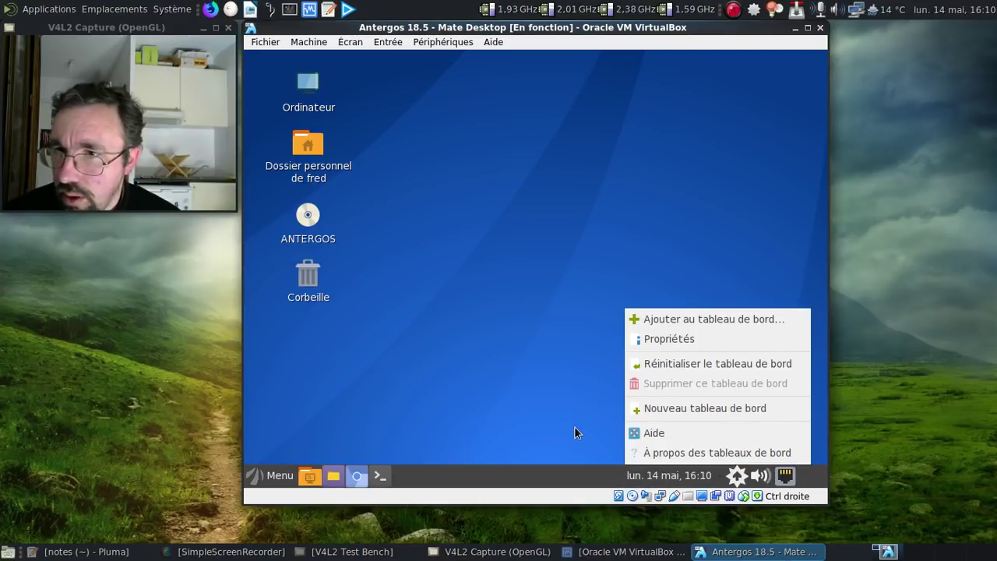
pyautogui.click(576, 431)
pyautogui.click(785, 476)
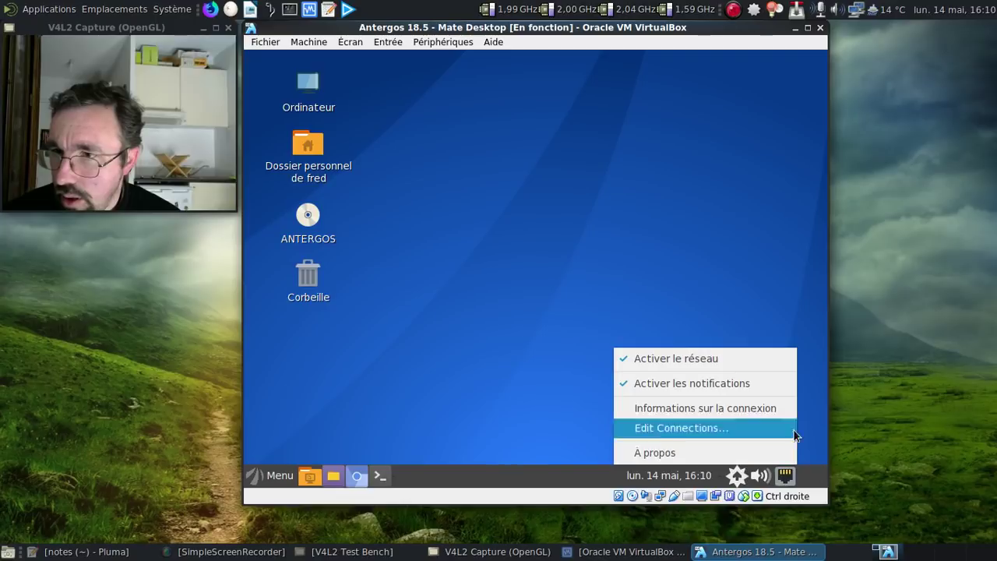
pyautogui.click(810, 475)
pyautogui.rightClick(810, 475)
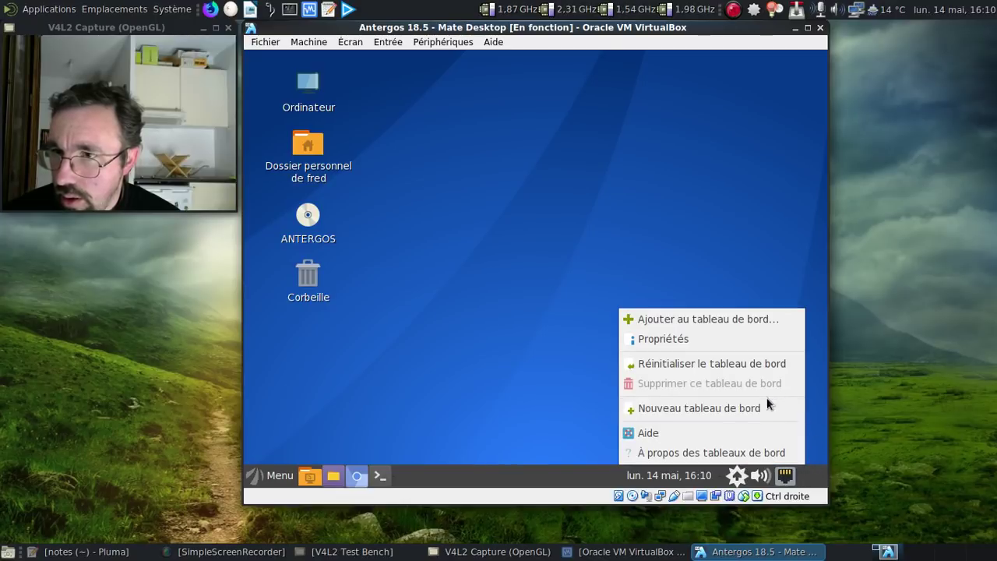
pyautogui.click(555, 407)
# Unlock the notification area, move it to the far right end of the panel and lock it again
pyautogui.rightClick(722, 481)
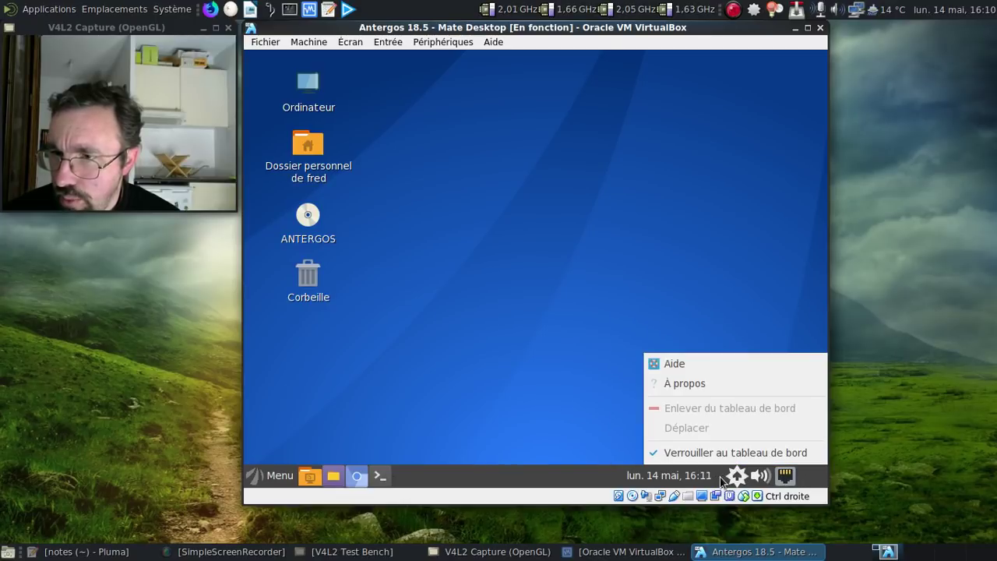
pyautogui.click(723, 454)
pyautogui.rightClick(722, 479)
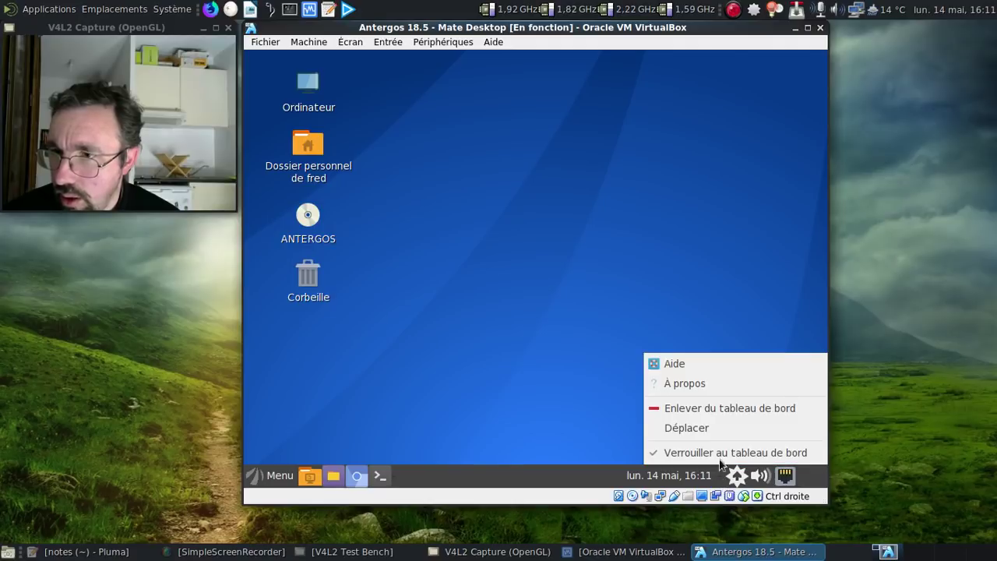
pyautogui.click(706, 433)
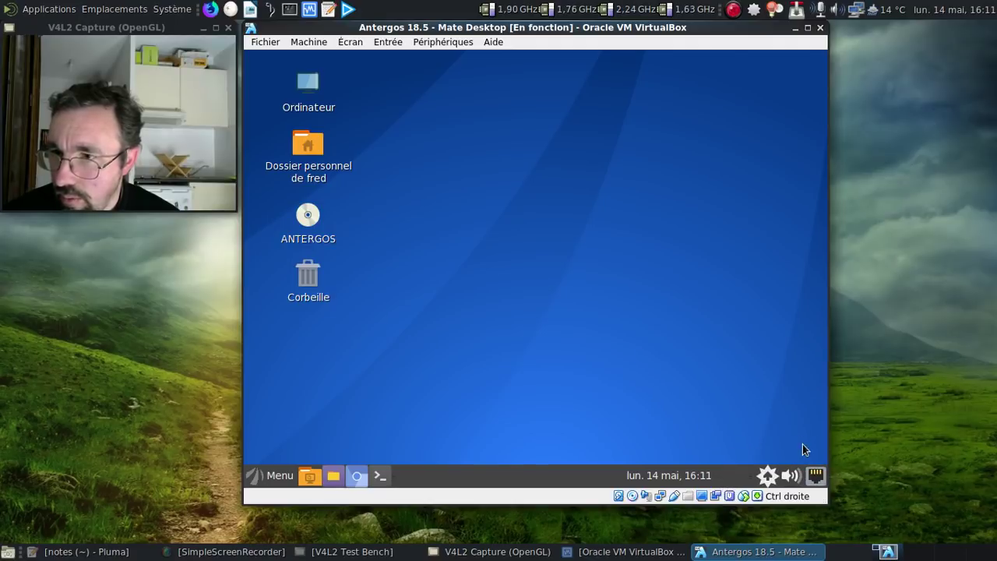
pyautogui.rightClick(752, 483)
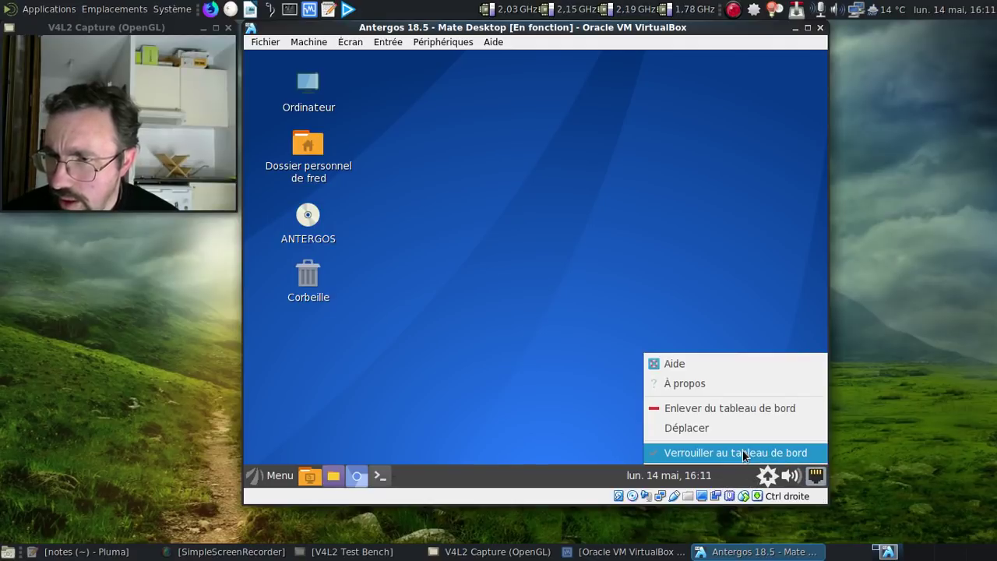
pyautogui.click(742, 449)
# Unlock the clock applet, move it right beside the notification area and lock it there
pyautogui.rightClick(654, 480)
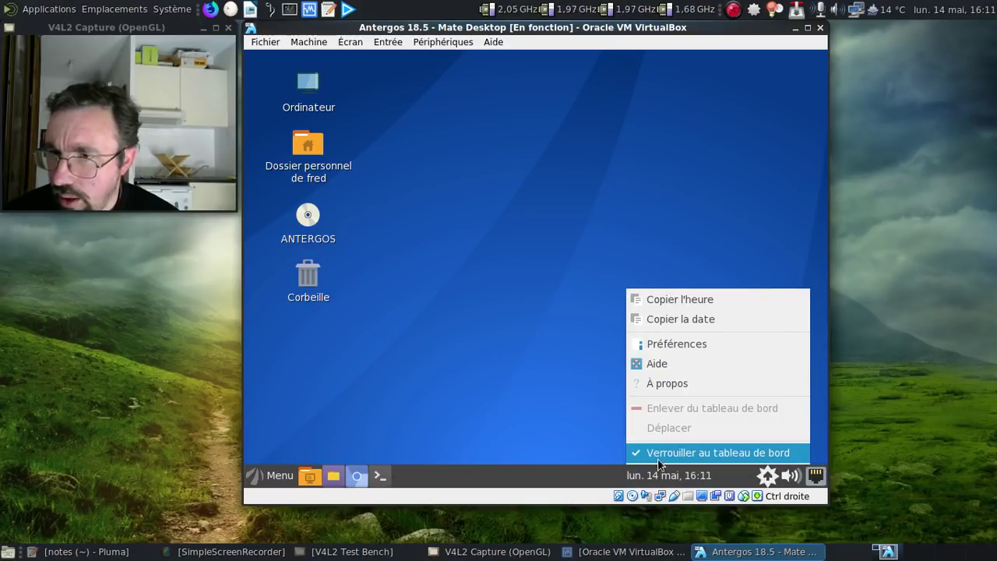
pyautogui.click(661, 454)
pyautogui.rightClick(686, 471)
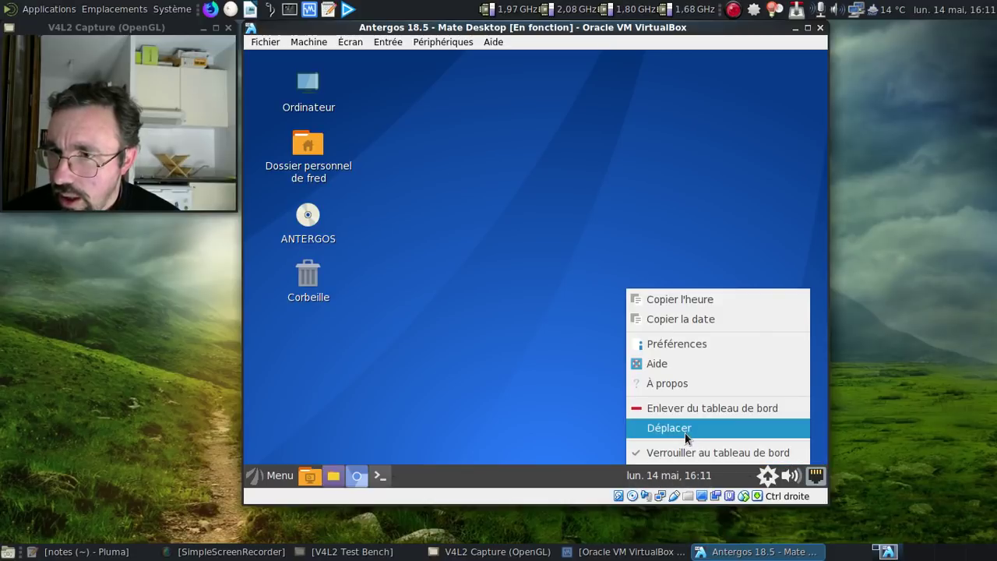
pyautogui.click(684, 429)
pyautogui.rightClick(708, 473)
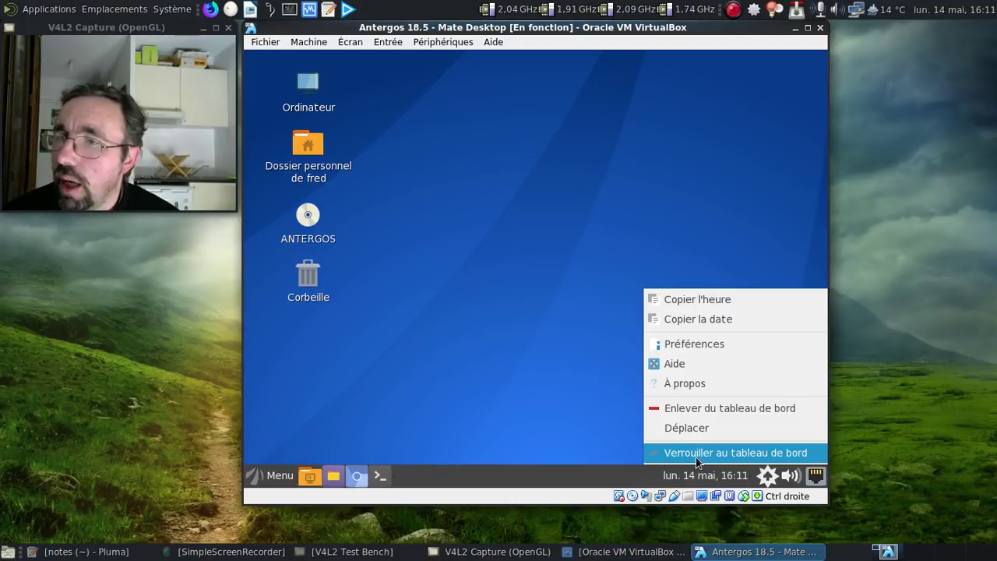
pyautogui.click(701, 453)
# Add Cazaux, France as a location in the clock's preferences and close the calendar
pyautogui.click(692, 472)
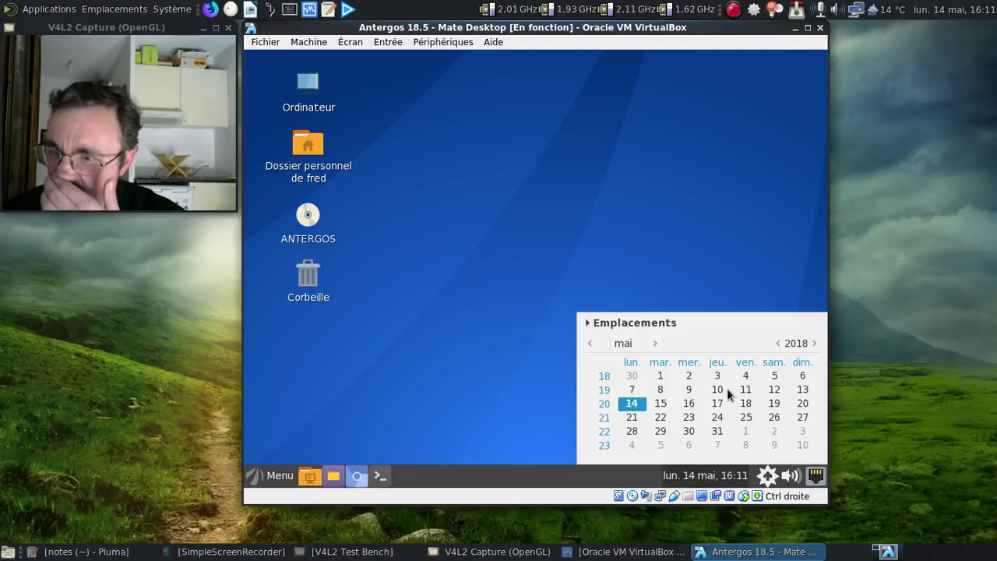
pyautogui.click(622, 322)
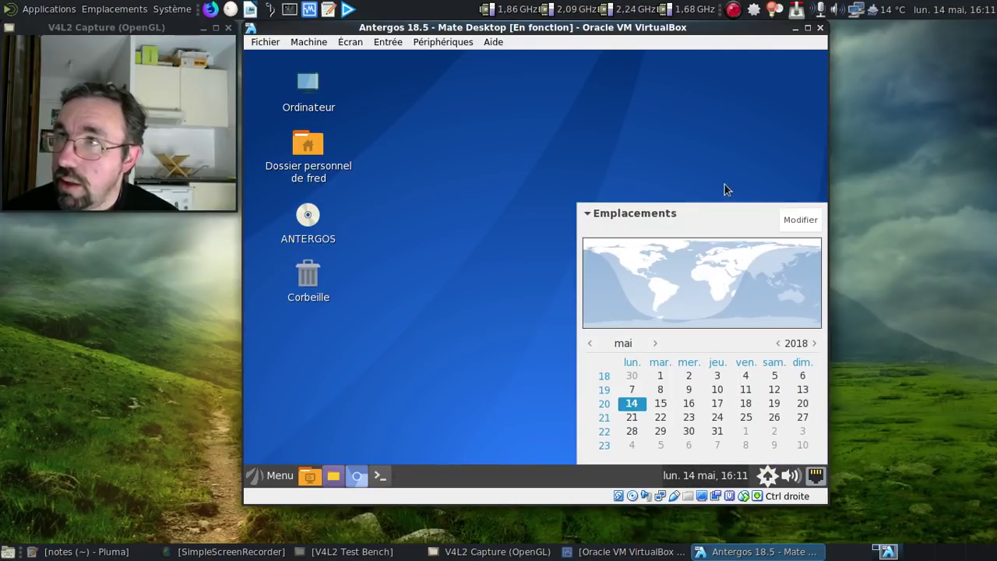
pyautogui.click(798, 221)
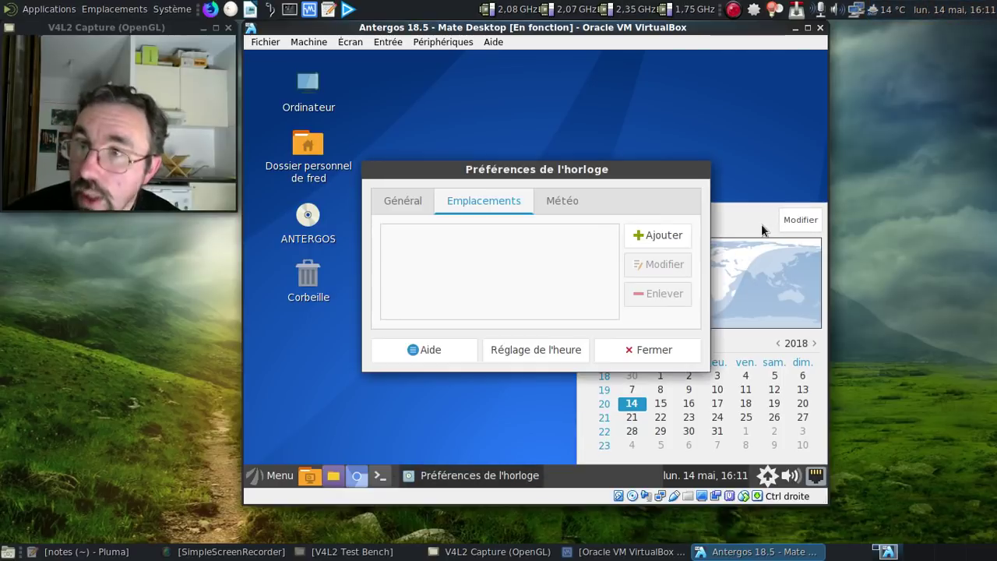
pyautogui.click(661, 234)
pyautogui.write('caz')
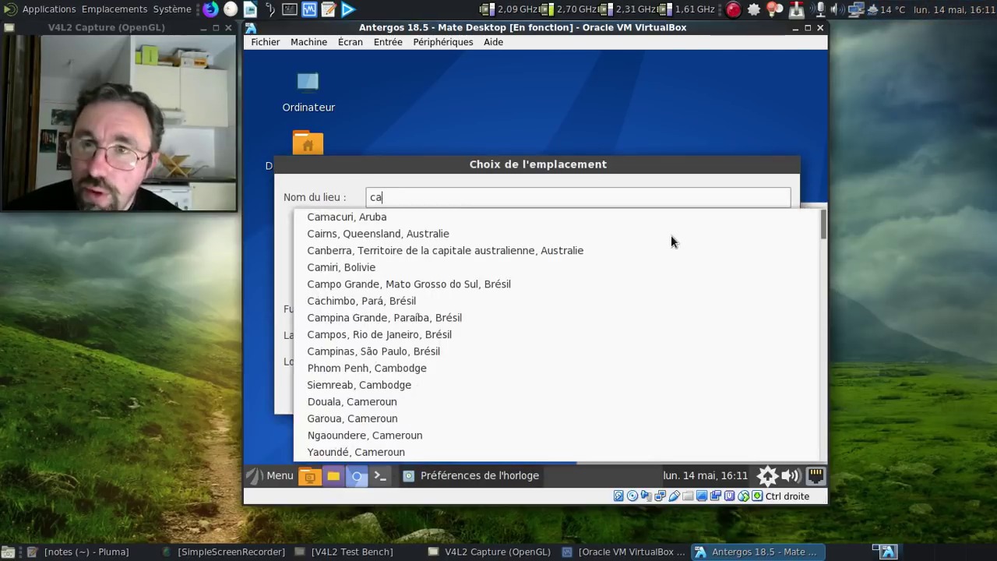
pyautogui.click(436, 214)
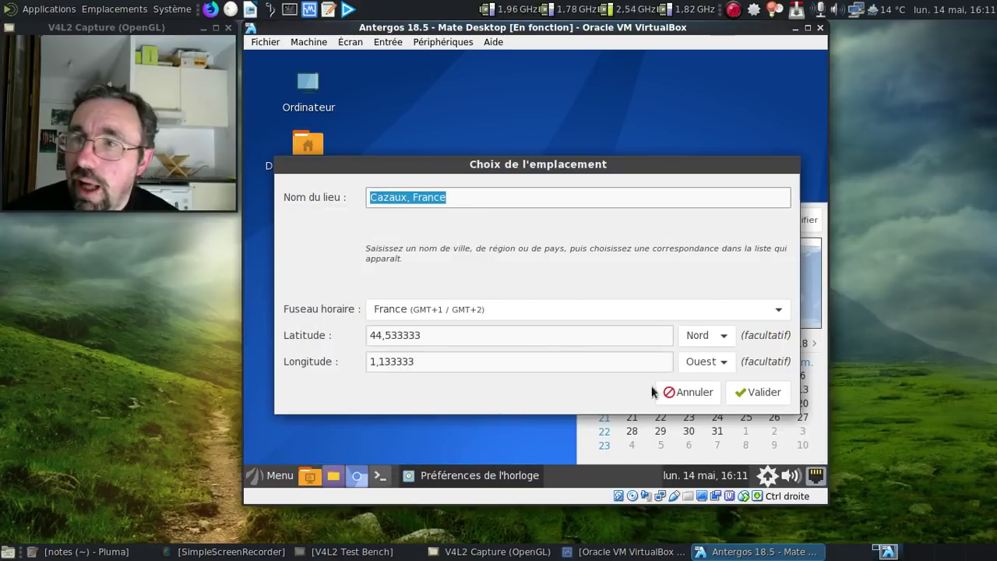
pyautogui.click(748, 392)
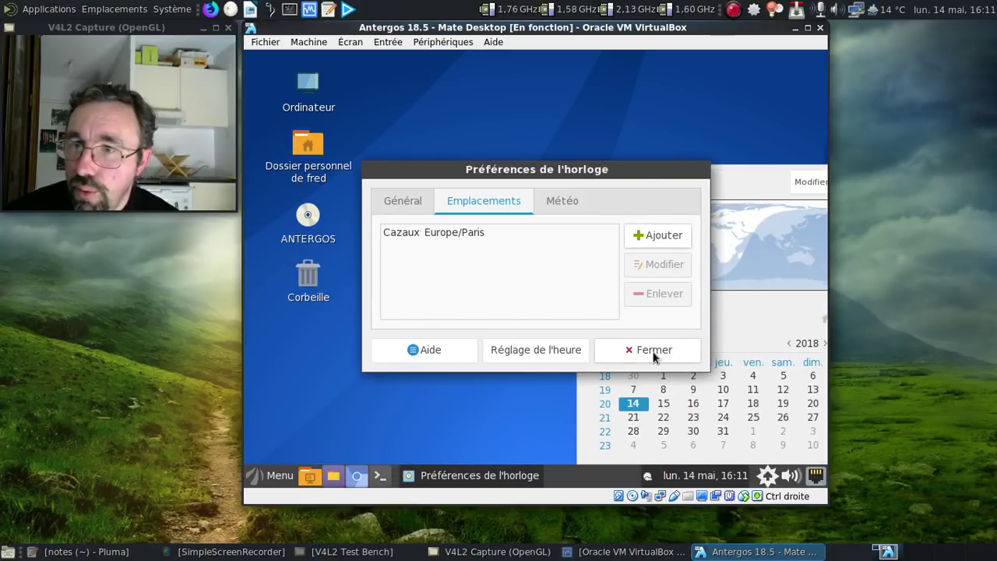
pyautogui.click(655, 350)
pyautogui.click(692, 479)
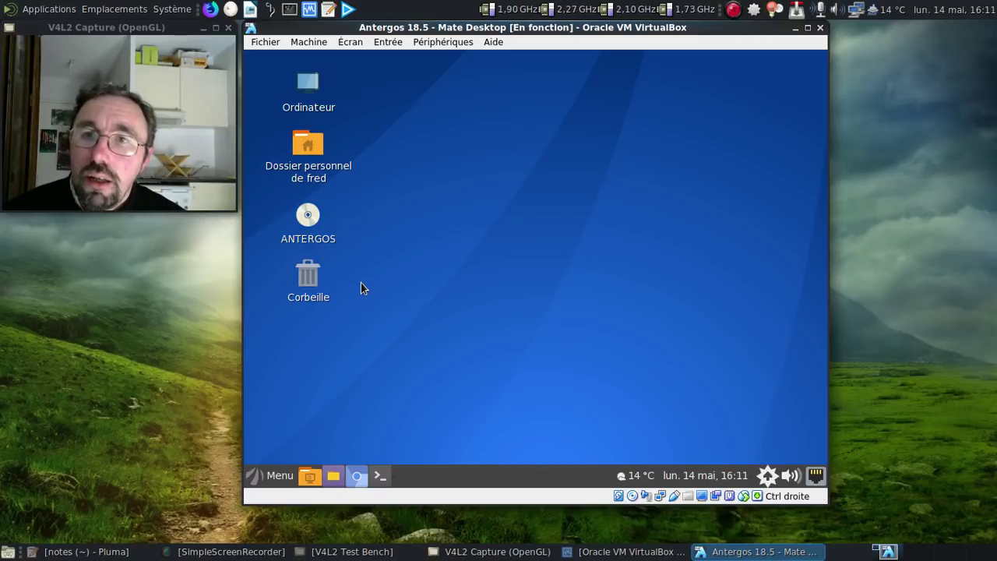
# Open the home folder from the desktop, browse the network locations and close the file manager
pyautogui.click(321, 177)
pyautogui.doubleClick(321, 176)
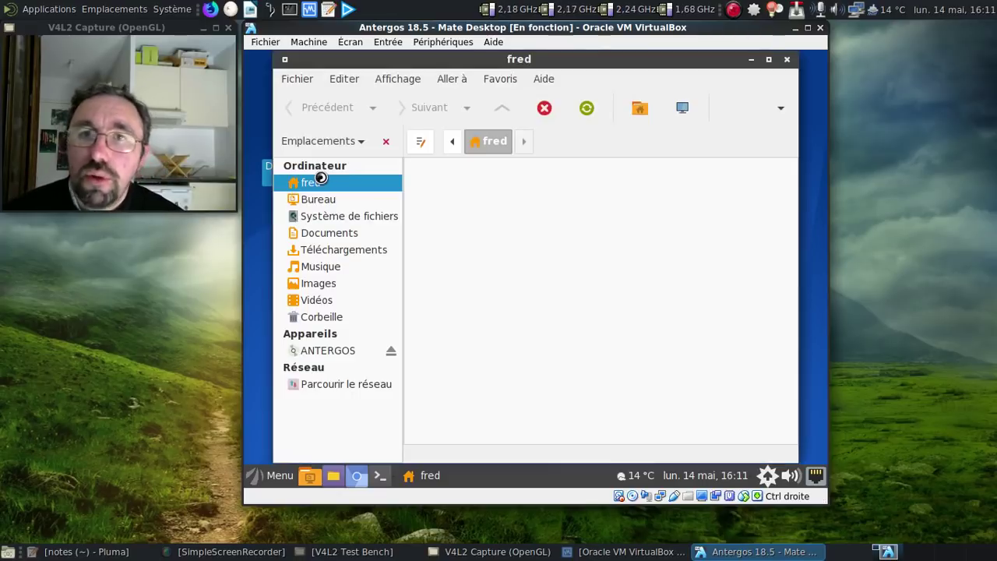
pyautogui.click(339, 383)
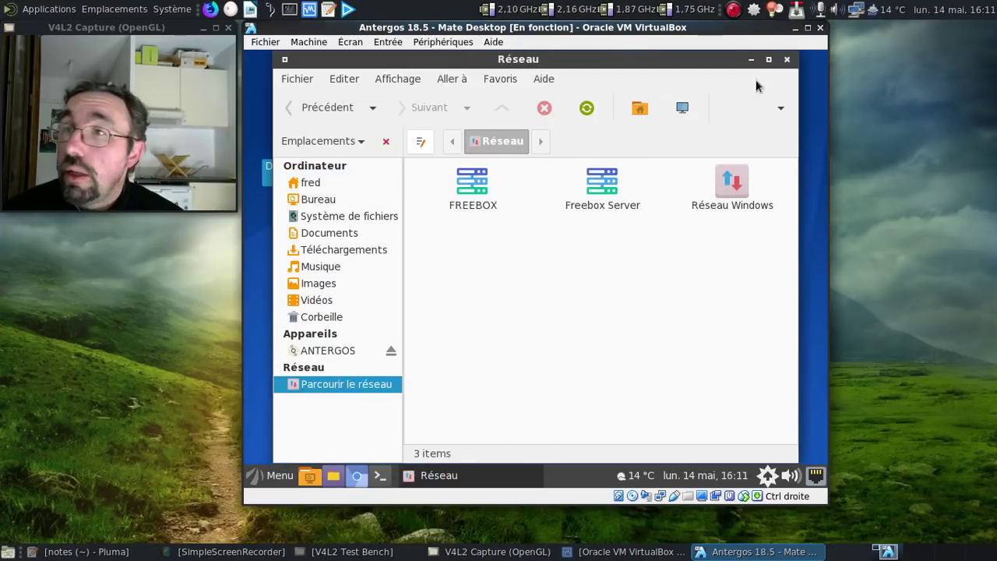
pyautogui.click(787, 59)
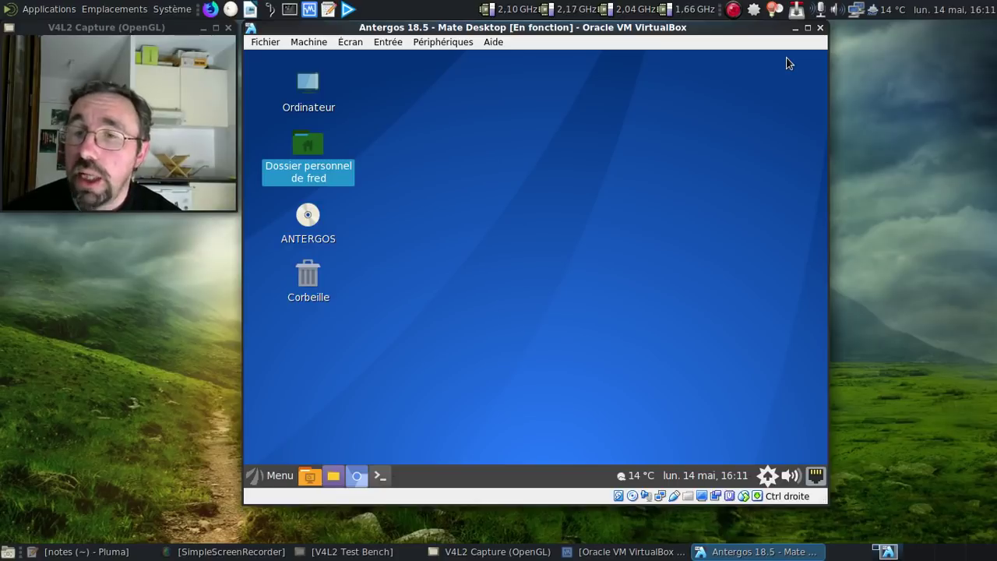
# Open a terminal and list the available commands beginning with pl
pyautogui.click(378, 474)
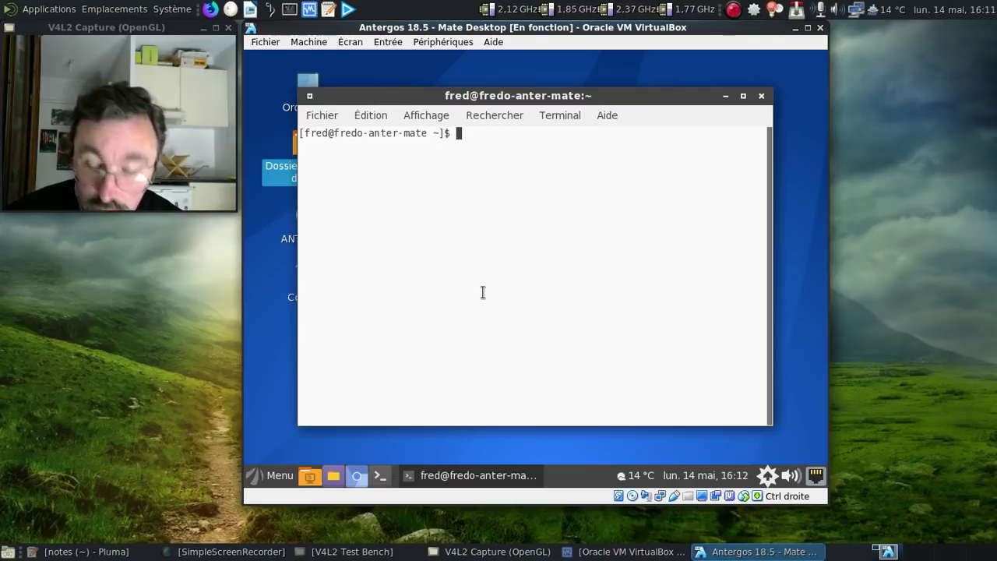
pyautogui.write('pl')
pyautogui.press('Tab')
pyautogui.press('Tab')
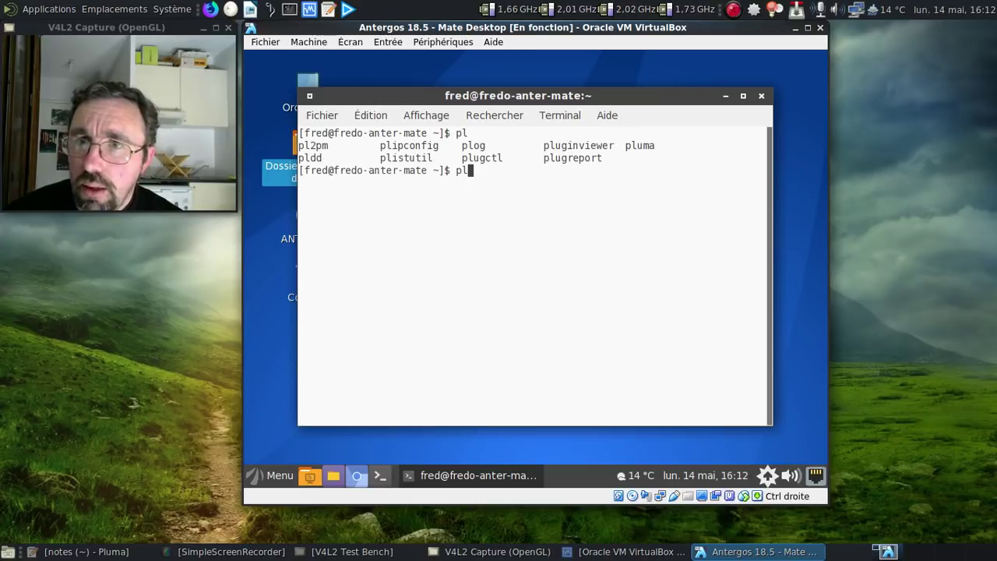
# Open /etc/pacman.conf in Pluma as superuser with sudo pluma /etc/pacman.conf, entering the account password
pyautogui.write('sudo plum')
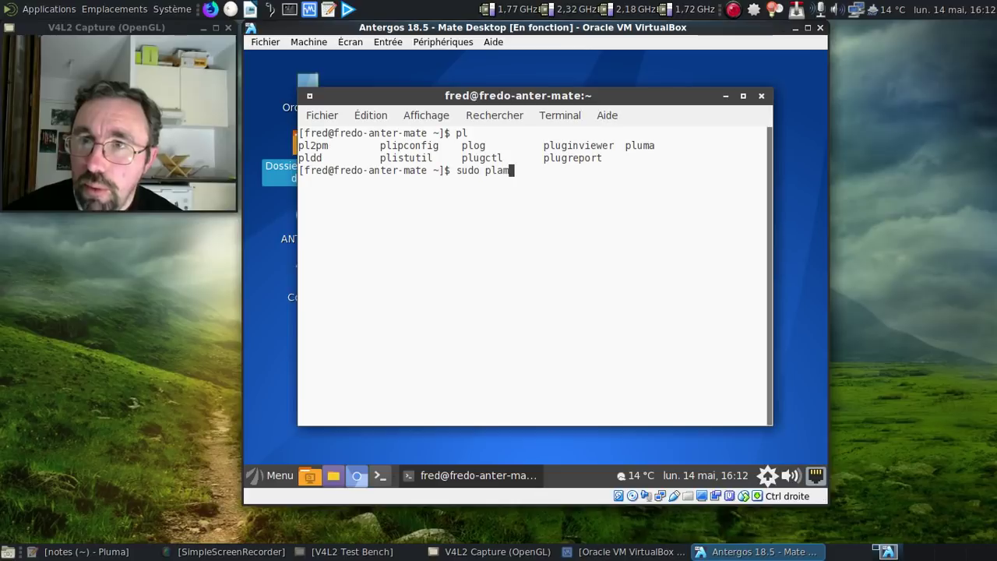
pyautogui.press('BackSpace')
pyautogui.write('uma ')
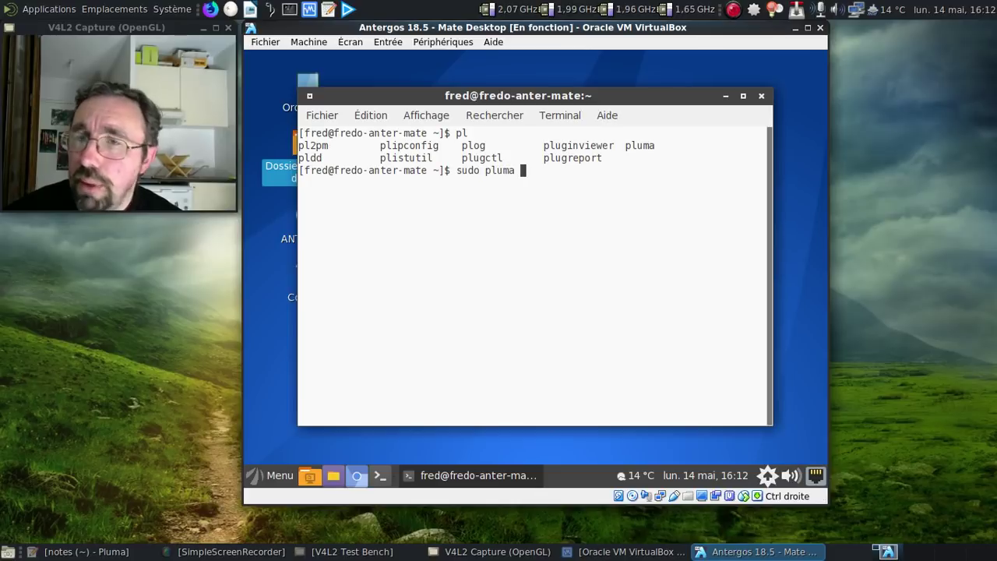
pyautogui.write('/etc/pacma')
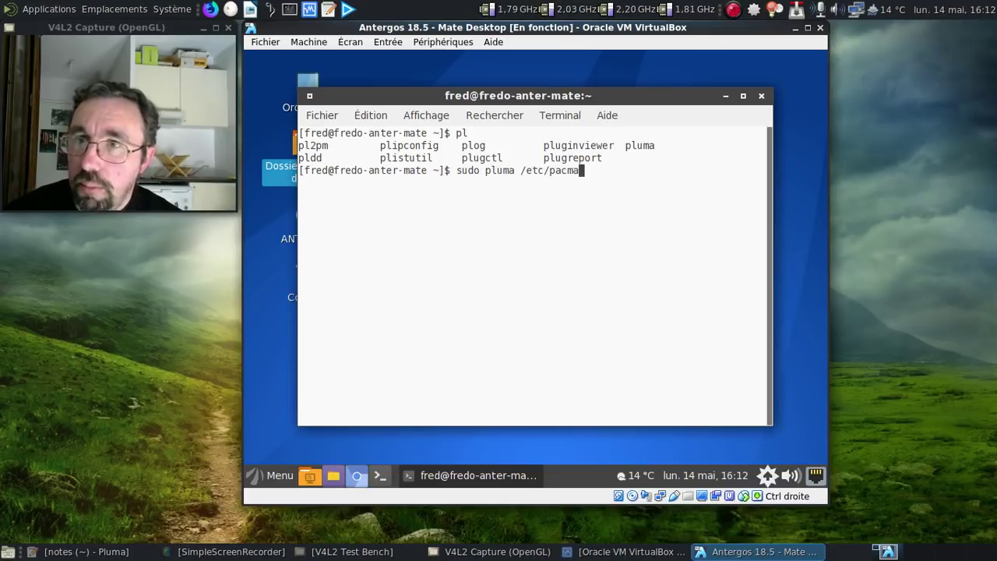
pyautogui.write('n.donf')
pyautogui.press('Return')
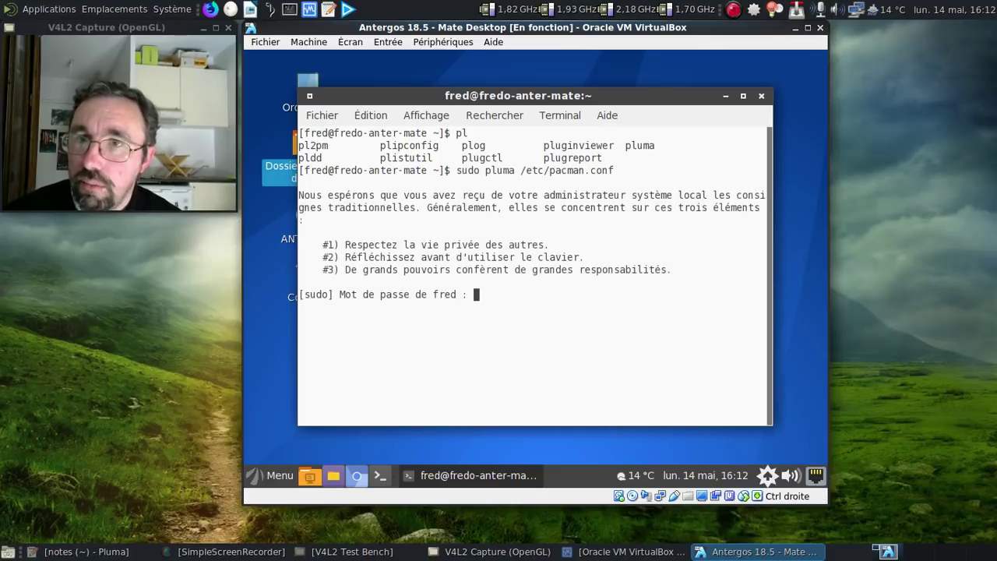
pyautogui.press('Return')
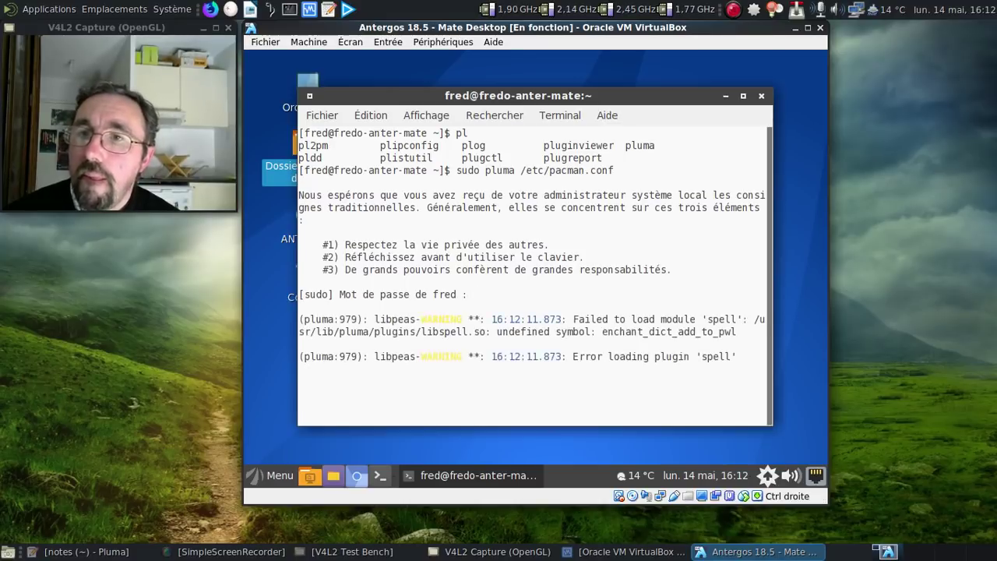
# Move the three-line [antergos] repository block from above #[testing] to the end of pacman.conf, preceded by a blank line
pyautogui.scroll(-10, 482, 294)
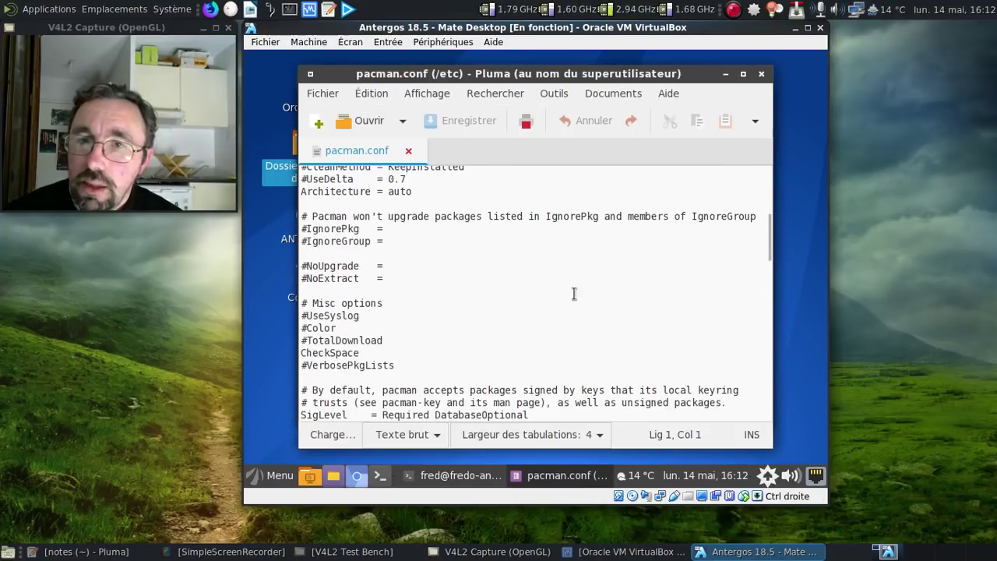
pyautogui.scroll(-12, 557, 293)
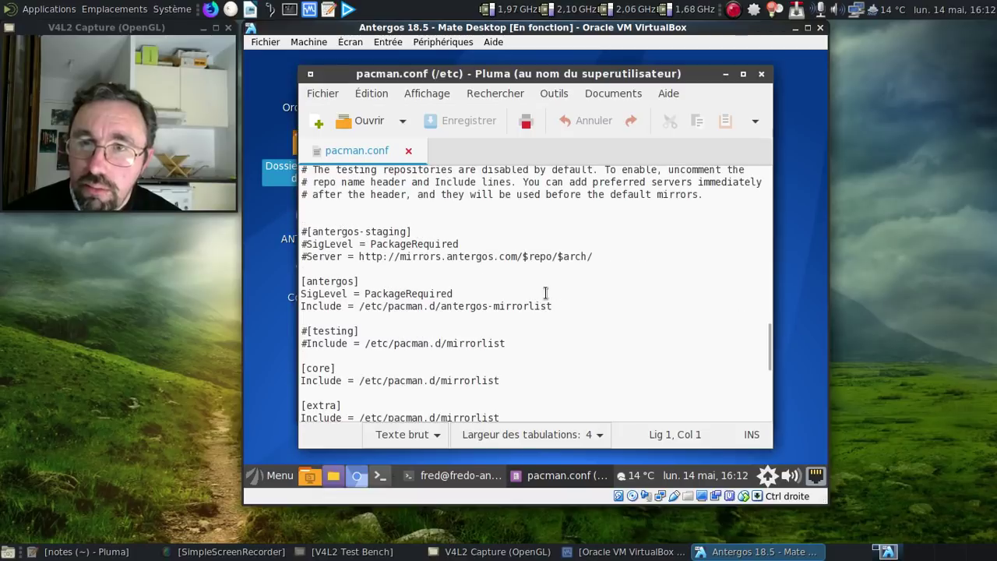
pyautogui.moveTo(302, 281); pyautogui.dragTo(565, 306)
pyautogui.hotkey('ctrl', 'c')
pyautogui.press('Delete')
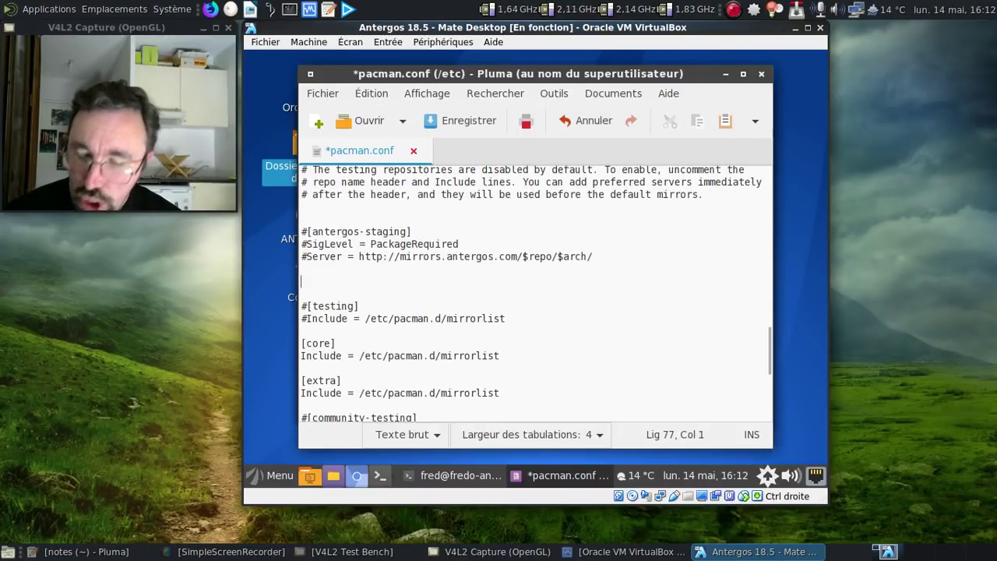
pyautogui.scroll(-1, 536, 294)
pyautogui.hotkey('ctrl', 'End')
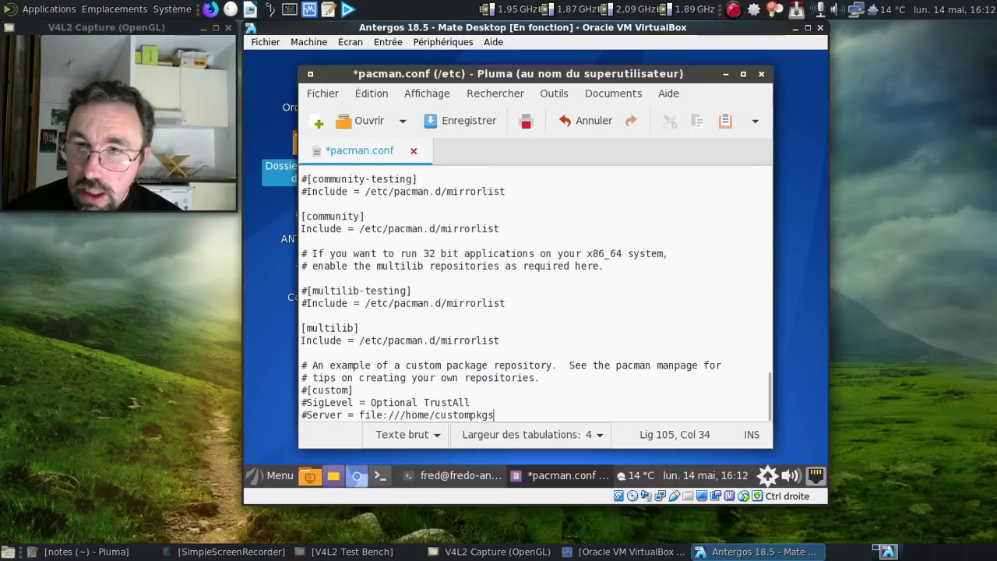
pyautogui.press('Return')
pyautogui.press('Return')
pyautogui.hotkey('ctrl', 'v')
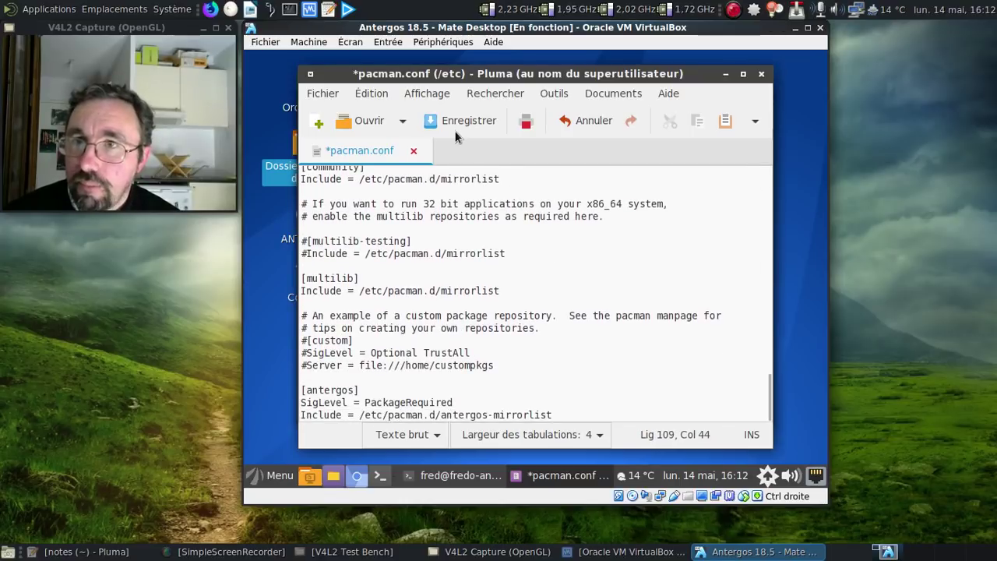
# Save the edited pacman.conf and close it
pyautogui.click(433, 120)
pyautogui.click(762, 74)
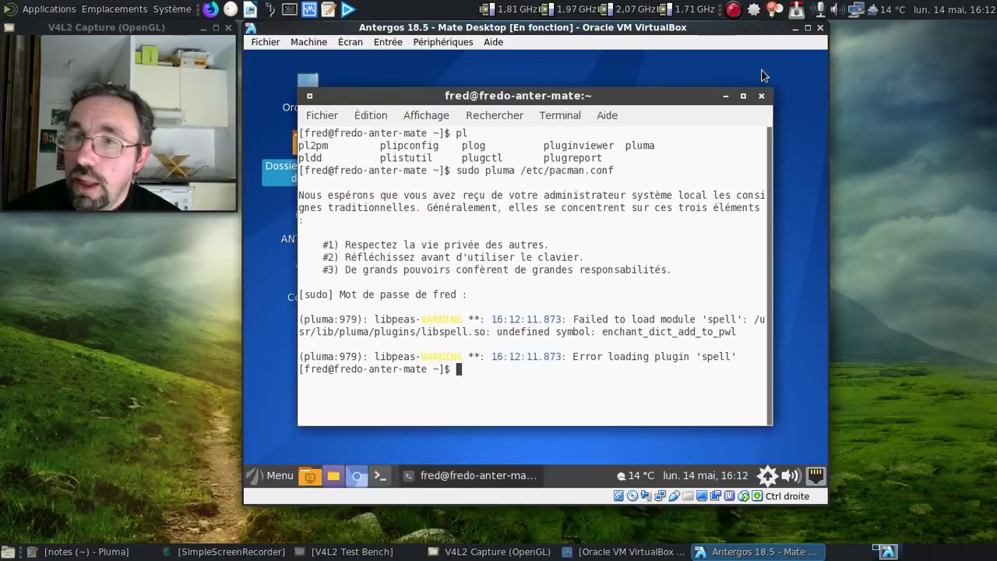
# Clear the terminal, run a full system update with sudo pacman -Syyu and accept the proposed package installation
pyautogui.hotkey('ctrl', 'l')
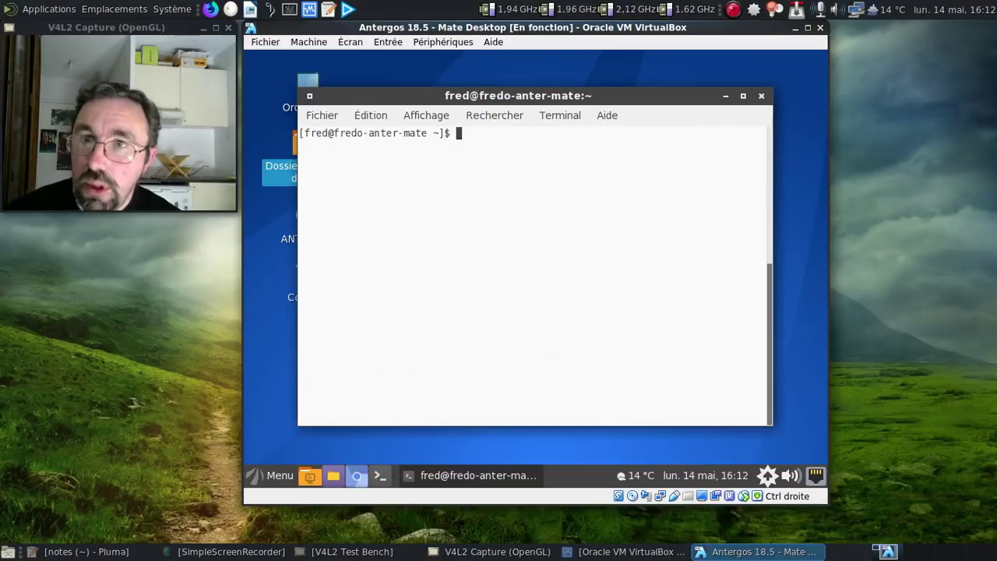
pyautogui.write('sudo pacman')
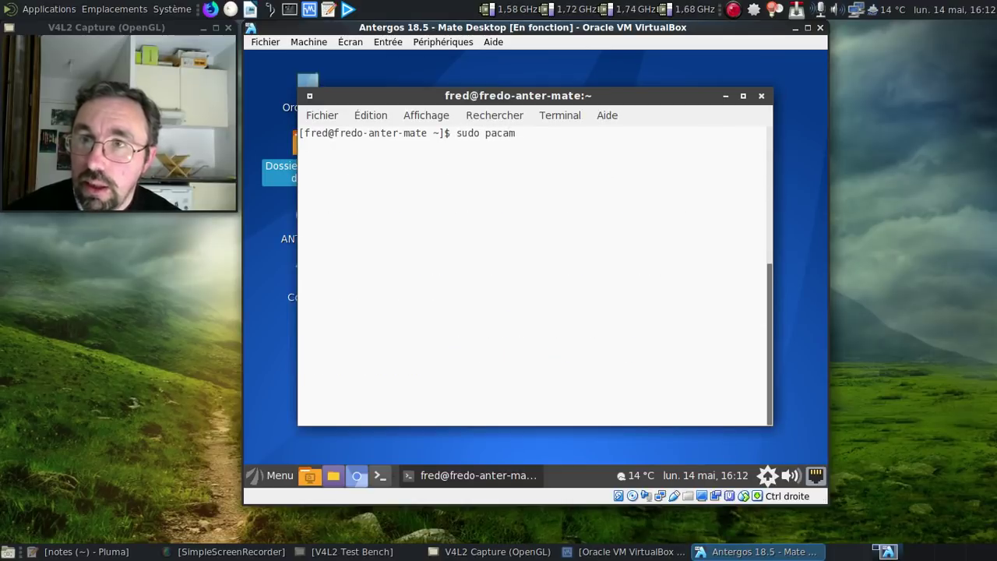
pyautogui.press('BackSpace')
pyautogui.press('BackSpace')
pyautogui.write('man -Syyu')
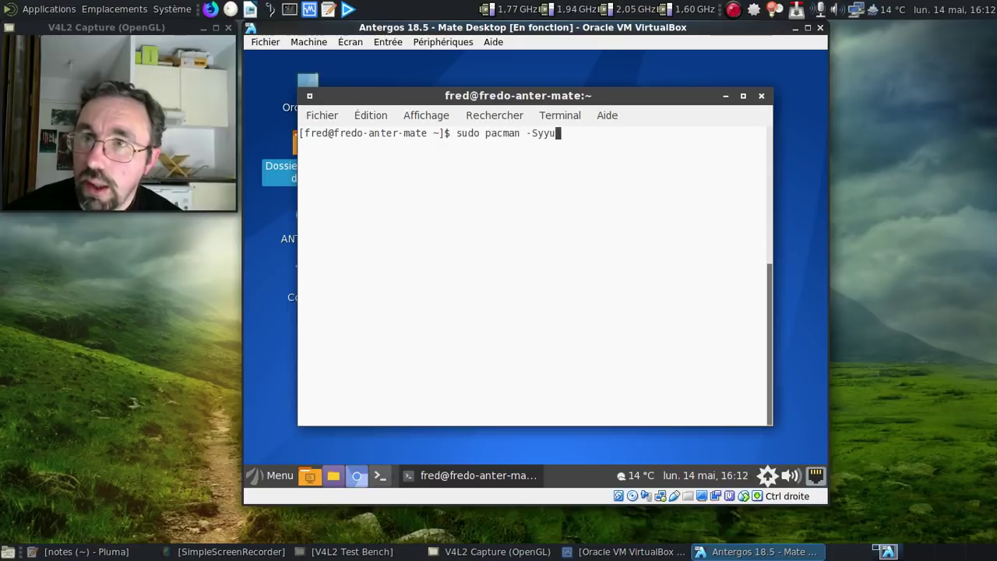
pyautogui.press('Return')
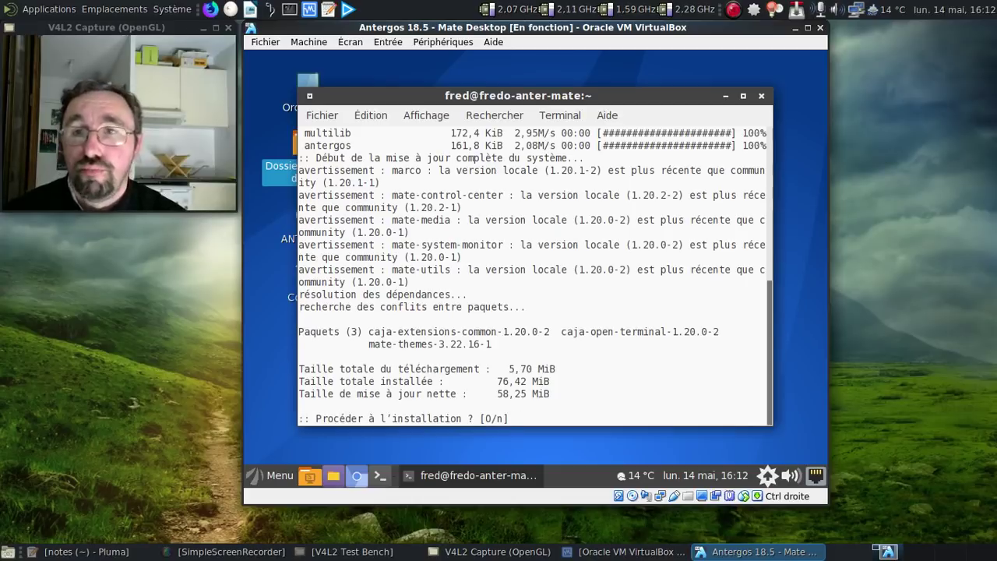
pyautogui.press('Return')
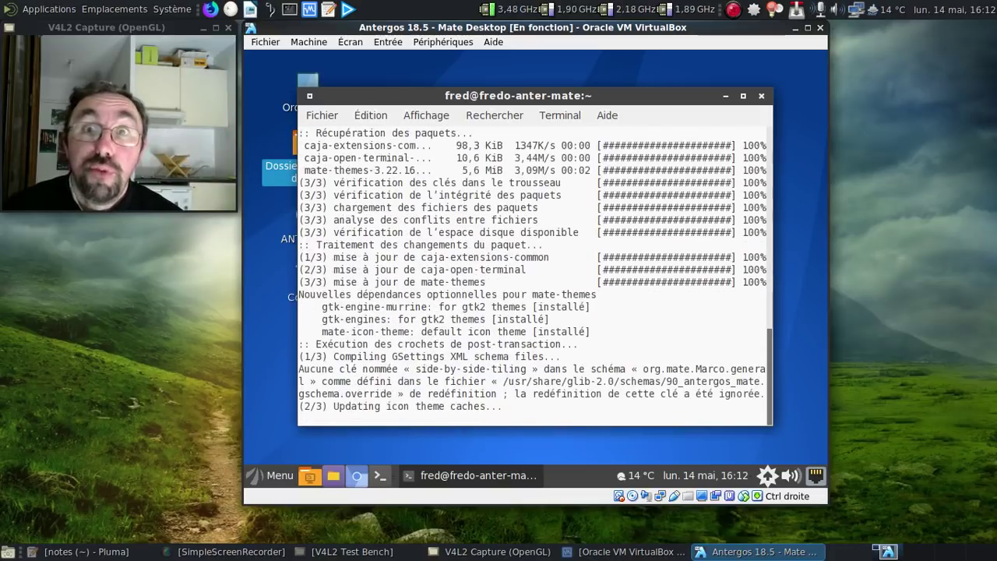
# Run the pacman system update again with package downgrades allowed, accept the proposed packages and exit the terminal
pyautogui.press('Up')
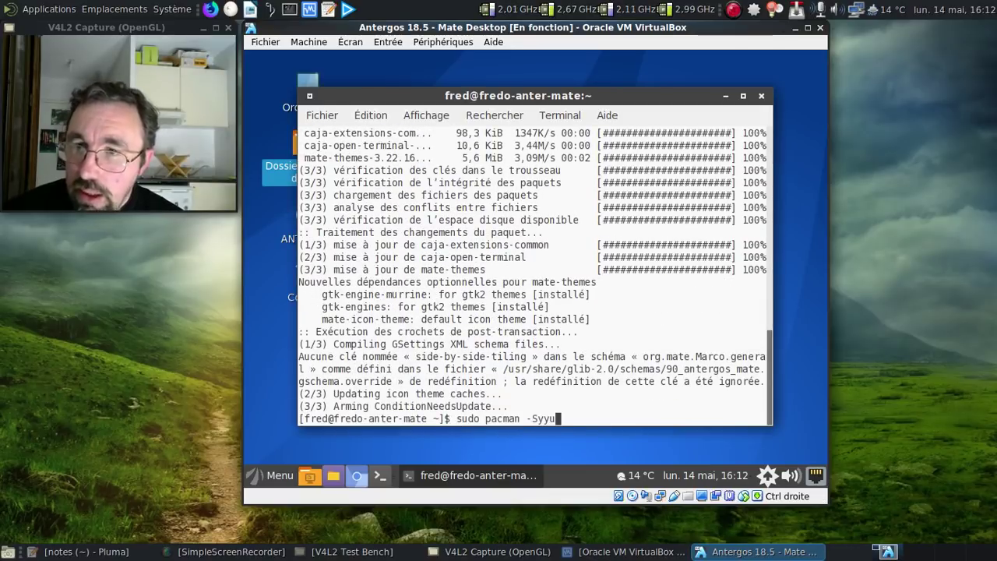
pyautogui.press('Return')
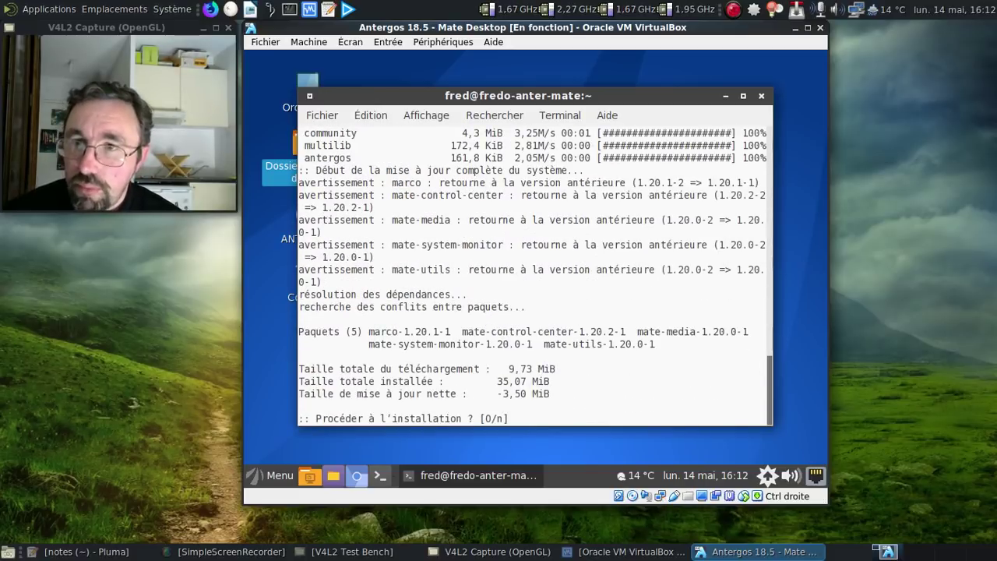
pyautogui.press('Return')
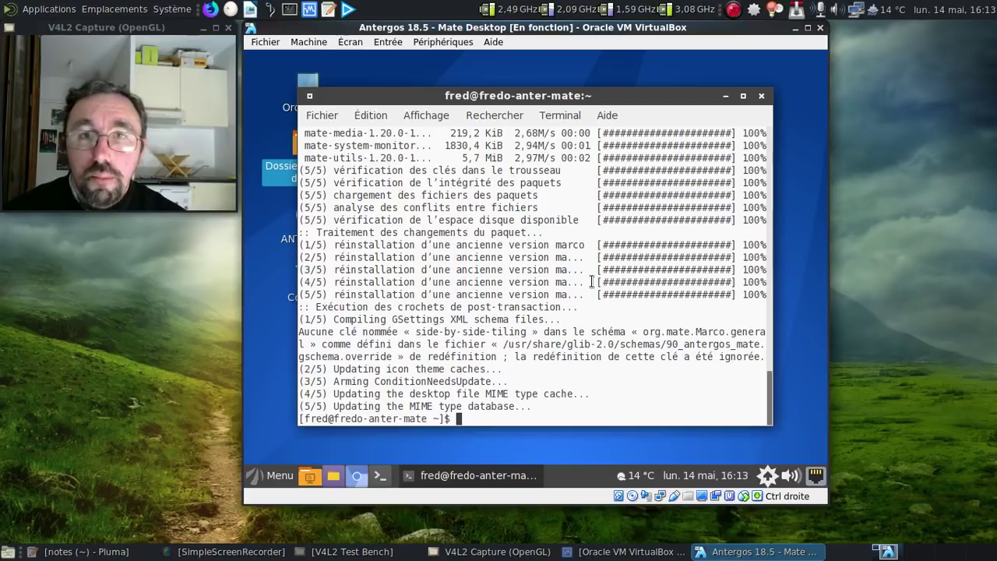
pyautogui.write('exit')
pyautogui.press('Return')
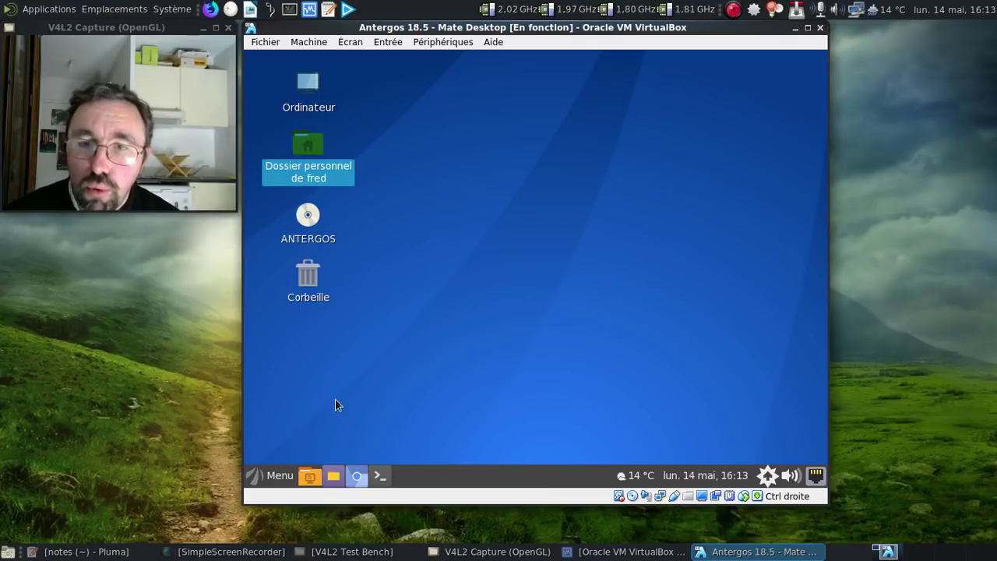
# Log out of the MATE session, log back in with the account password and dismiss the network connection notification
pyautogui.click(278, 474)
pyautogui.click(286, 445)
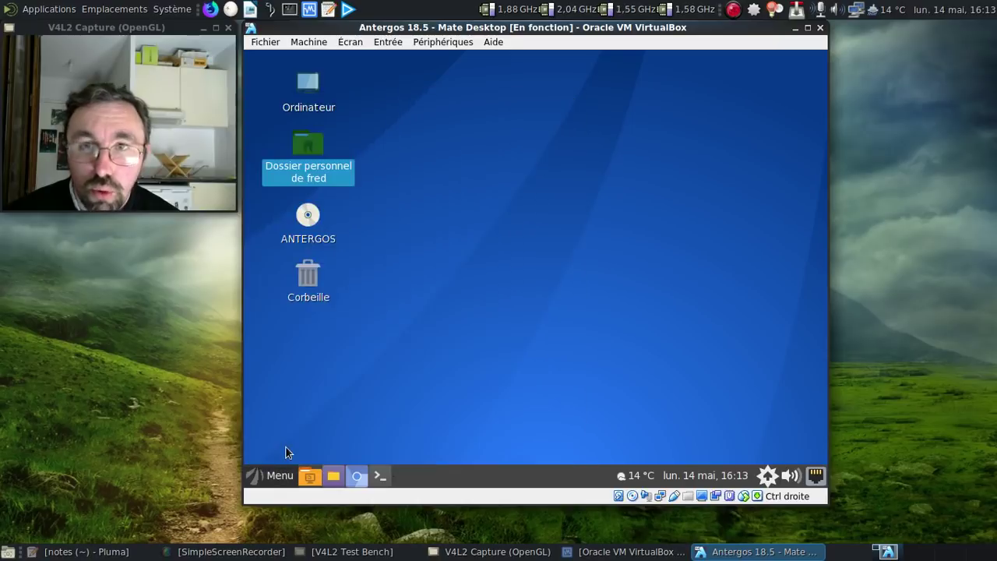
pyautogui.click(633, 319)
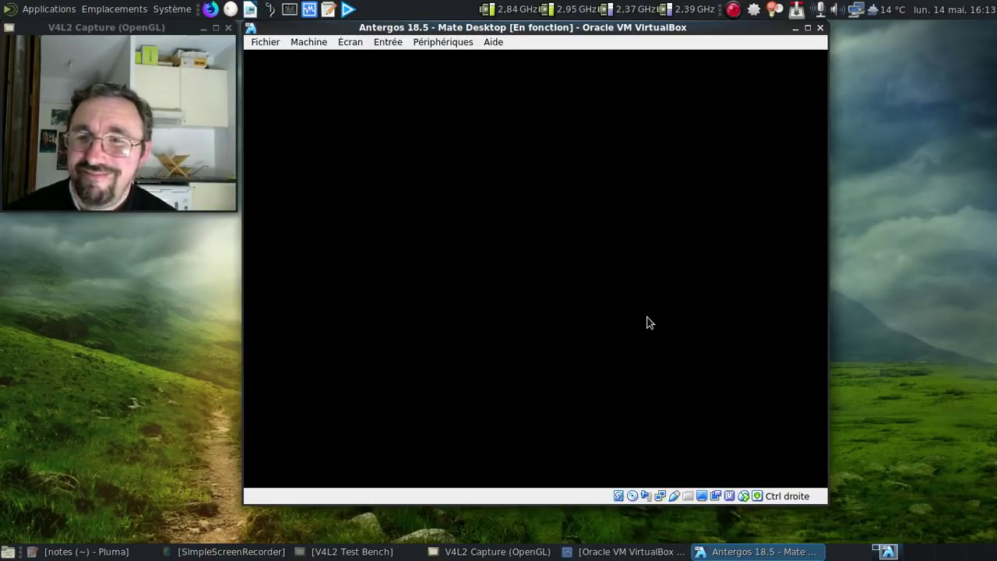
pyautogui.click(638, 309)
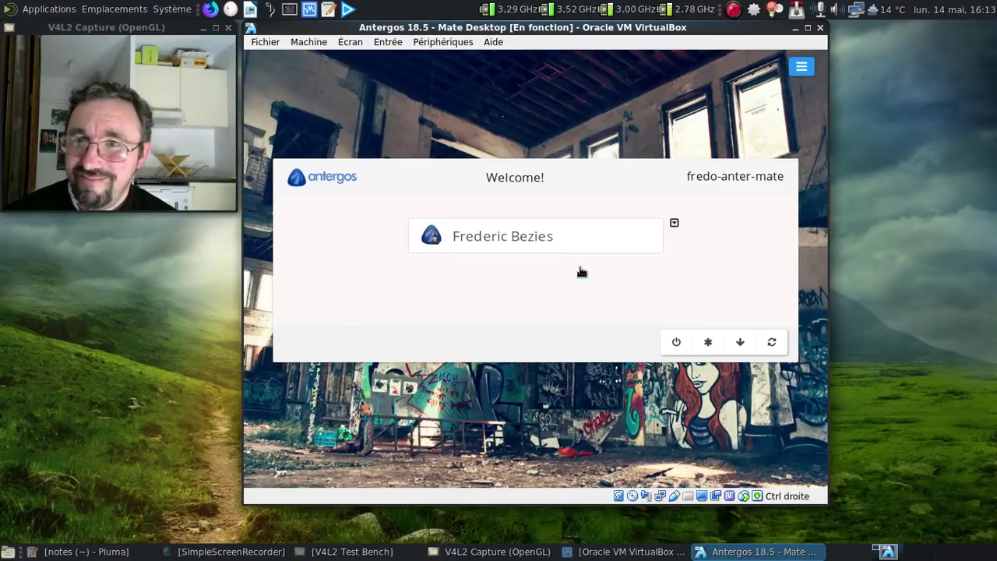
pyautogui.write('••••••')
pyautogui.press('Return')
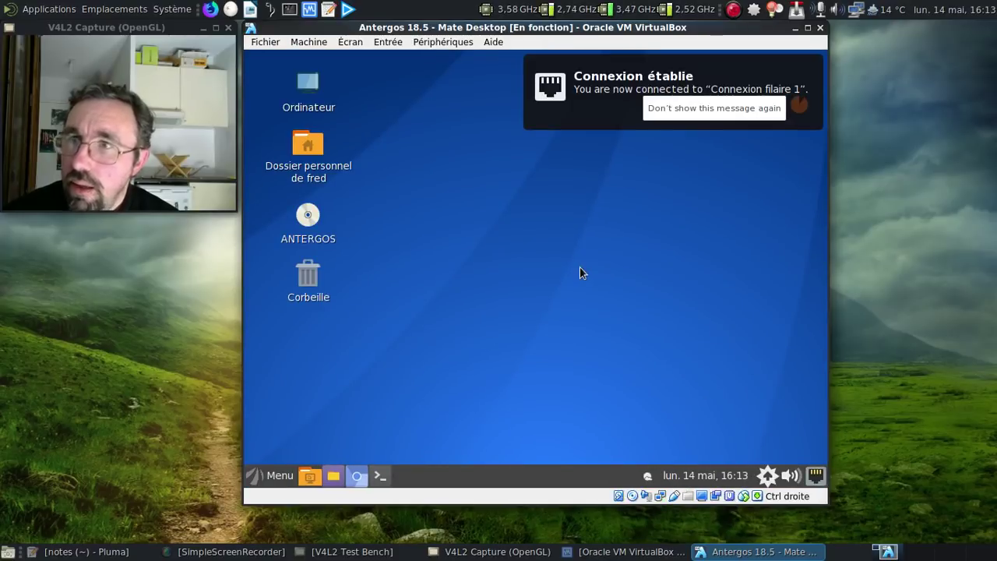
pyautogui.click(804, 69)
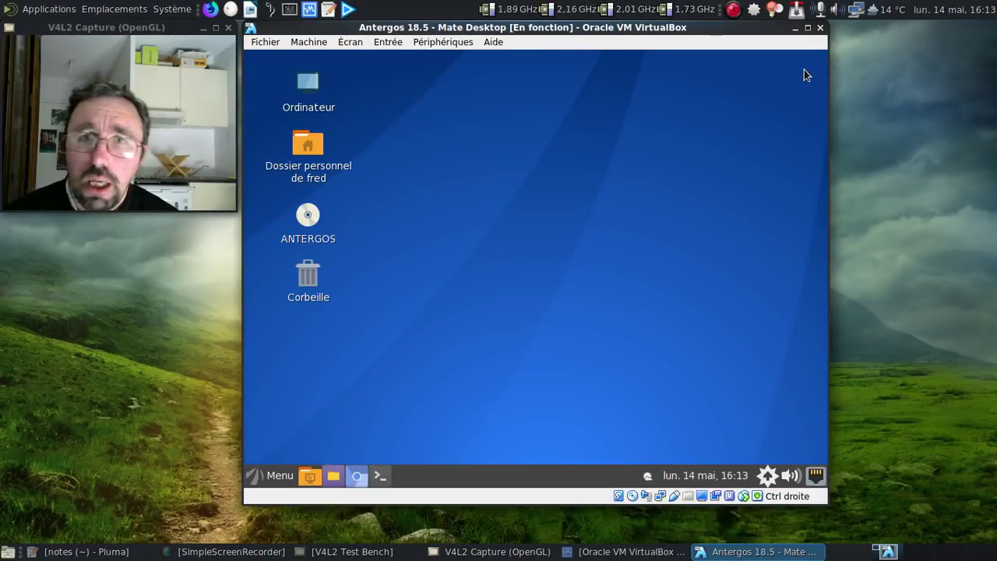
# Open the package manager from the update notifier and display the packages of the antergos repository
pyautogui.rightClick(760, 468)
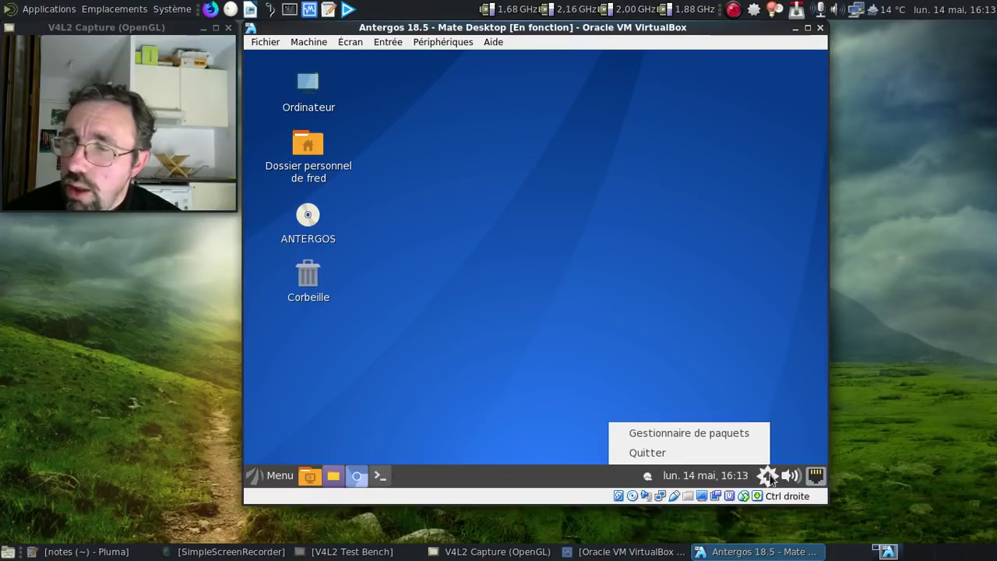
pyautogui.click(711, 430)
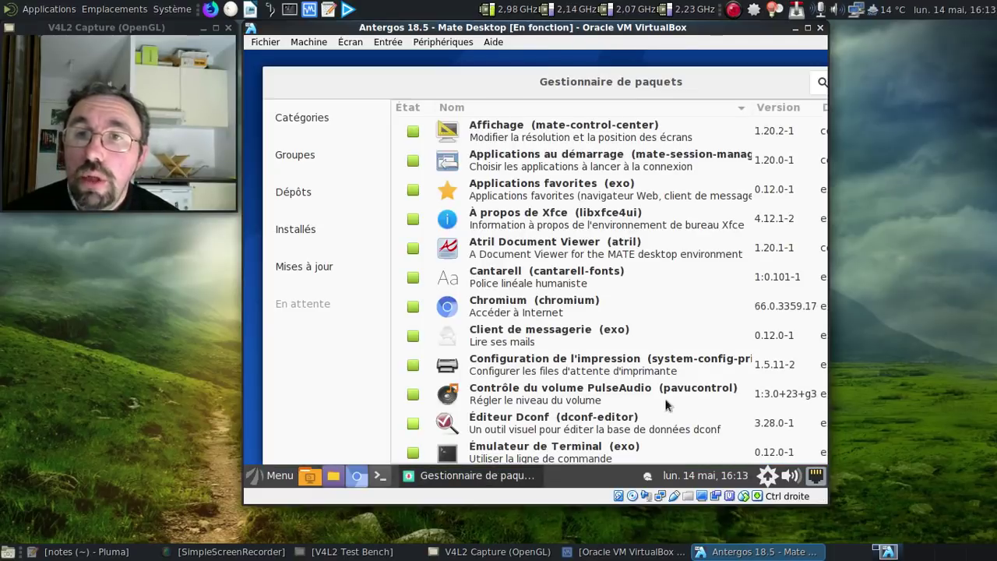
pyautogui.click(338, 191)
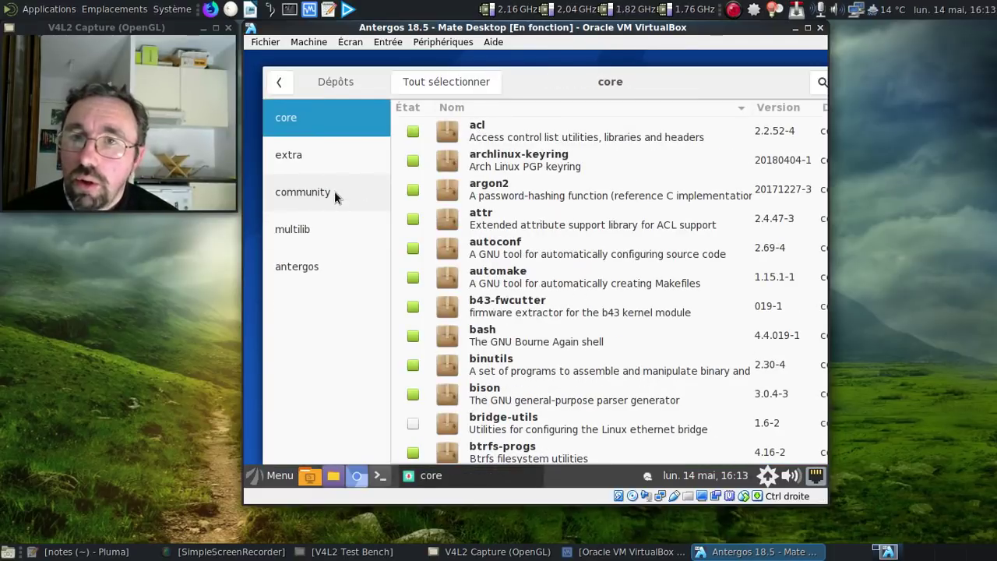
pyautogui.click(309, 269)
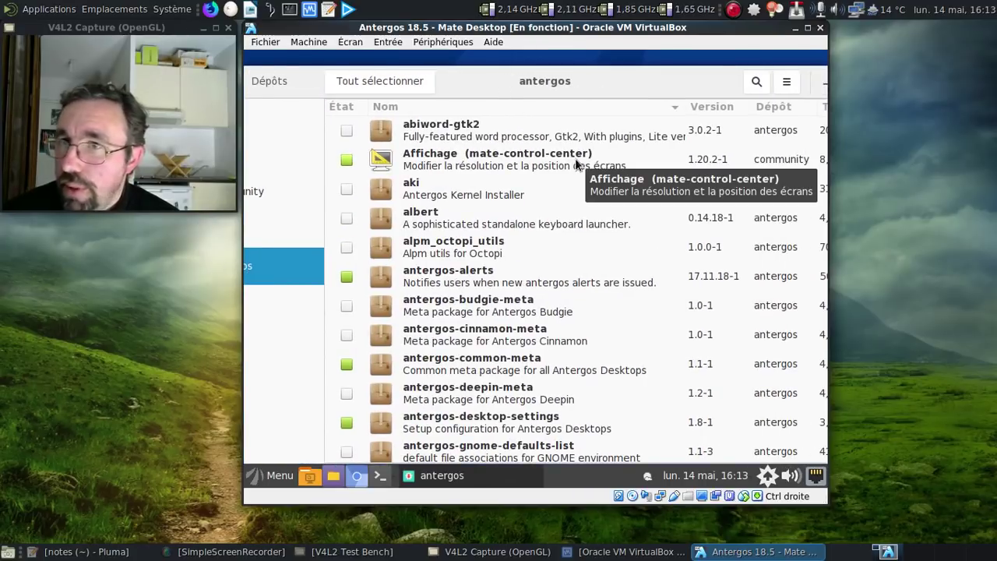
# Examine the antergos repository's package list from albert down to caja-gksu
pyautogui.scroll(-3, 538, 266)
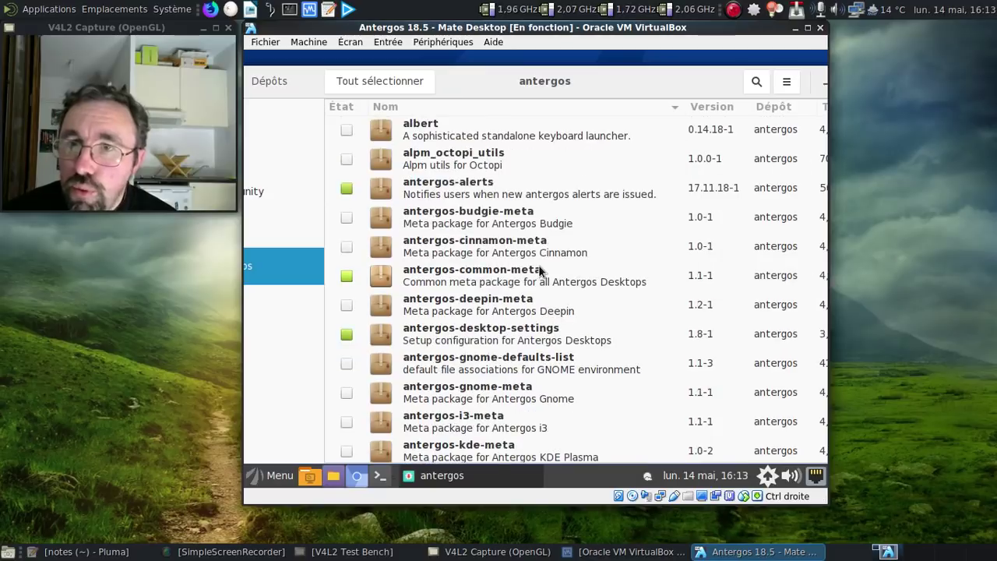
pyautogui.scroll(-3, 538, 265)
pyautogui.scroll(-5, 539, 265)
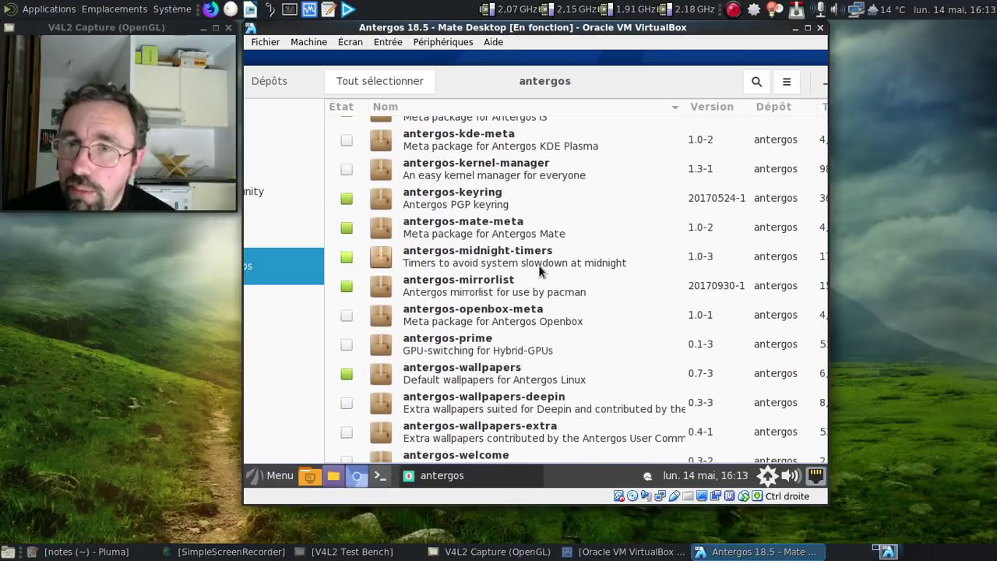
pyautogui.scroll(-3, 538, 265)
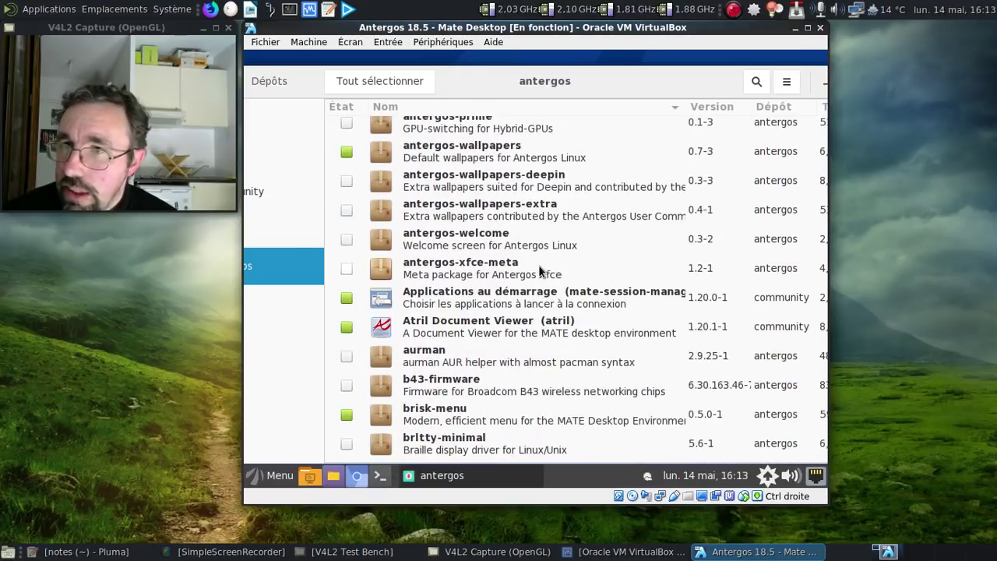
pyautogui.scroll(-2, 539, 265)
pyautogui.scroll(-1, 539, 265)
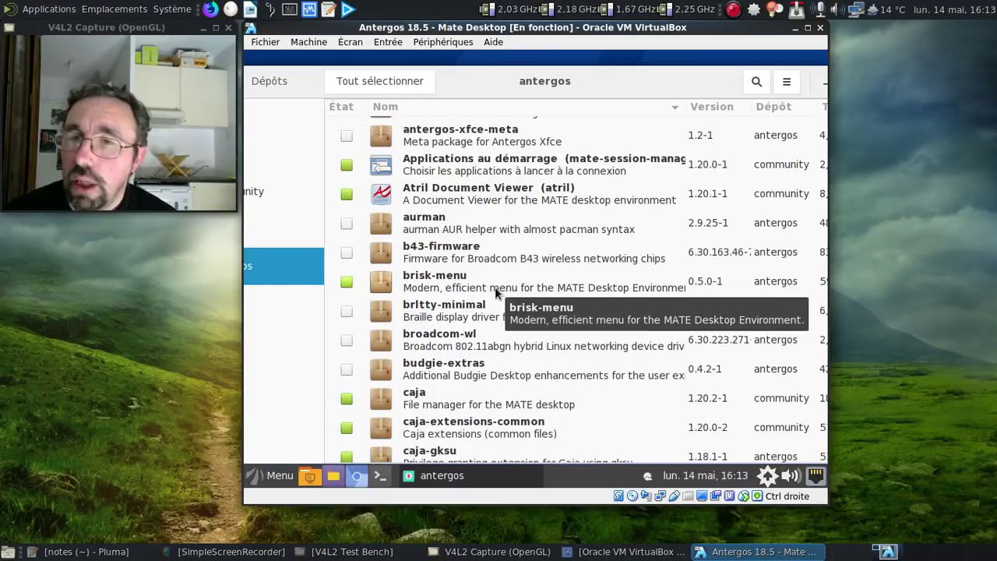
pyautogui.scroll(-1, 495, 292)
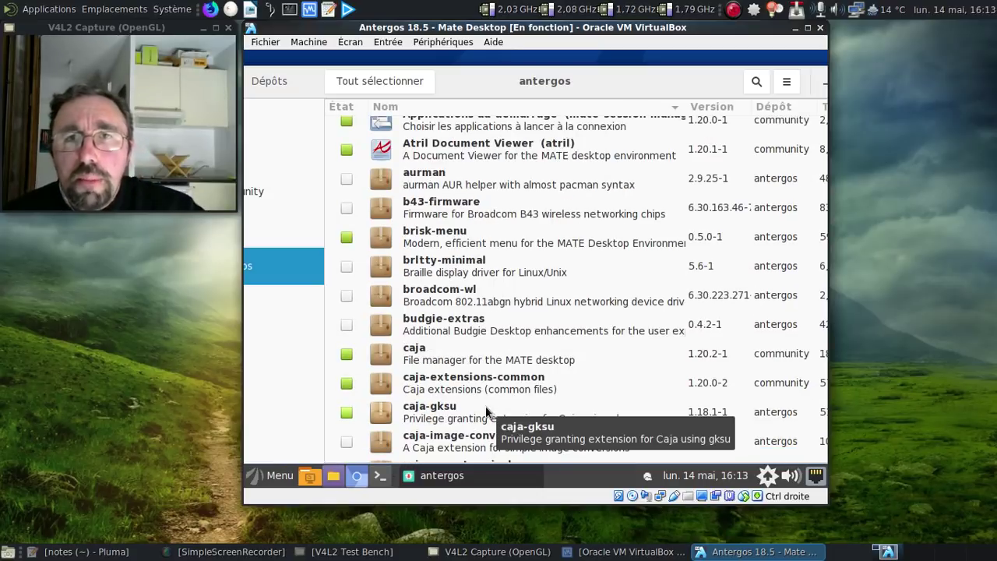
# Select the archlinux.org link about abandoning gksu in the host's notes file and open that address in Firefox Nightly
pyautogui.click(77, 551)
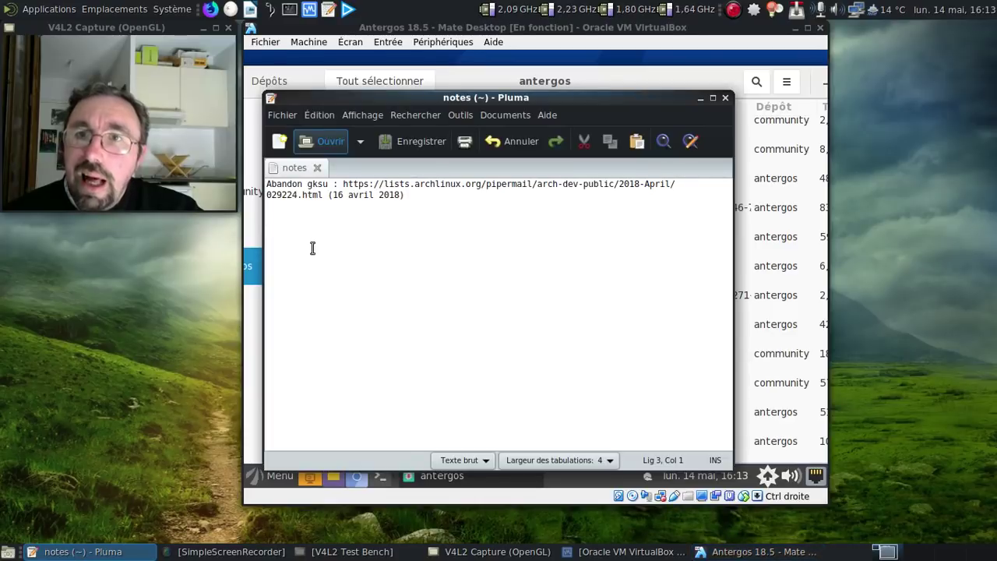
pyautogui.moveTo(341, 184); pyautogui.dragTo(321, 195)
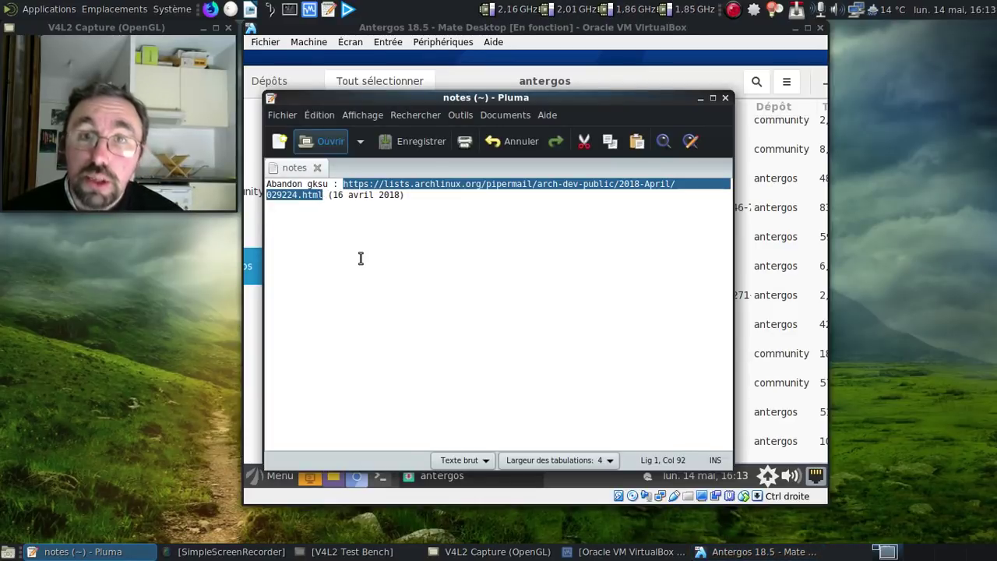
pyautogui.click(215, 8)
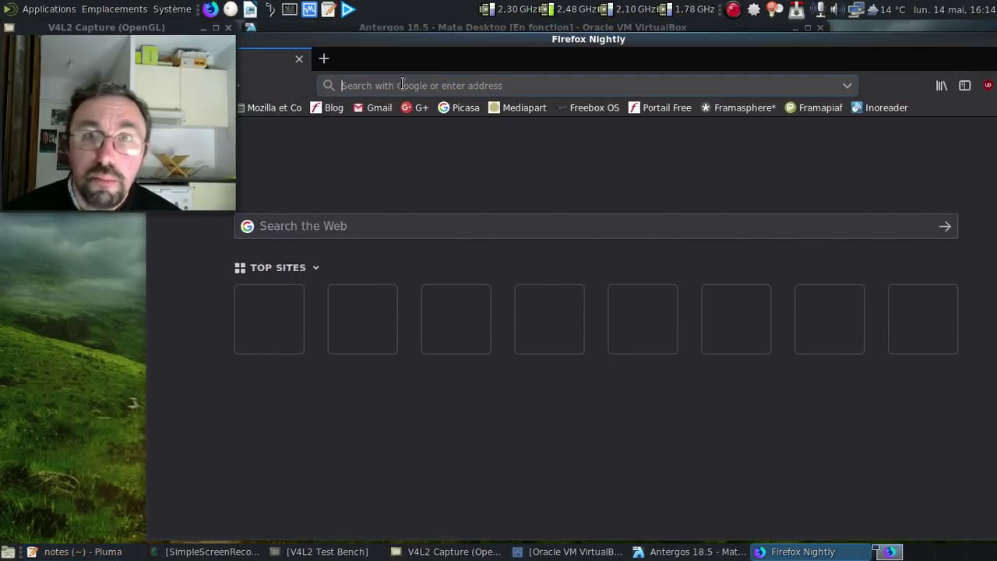
pyautogui.write('https://lists.archlinux.org/pipermail/arch-dev-public/2018-April/029224.html')
pyautogui.press('Return')
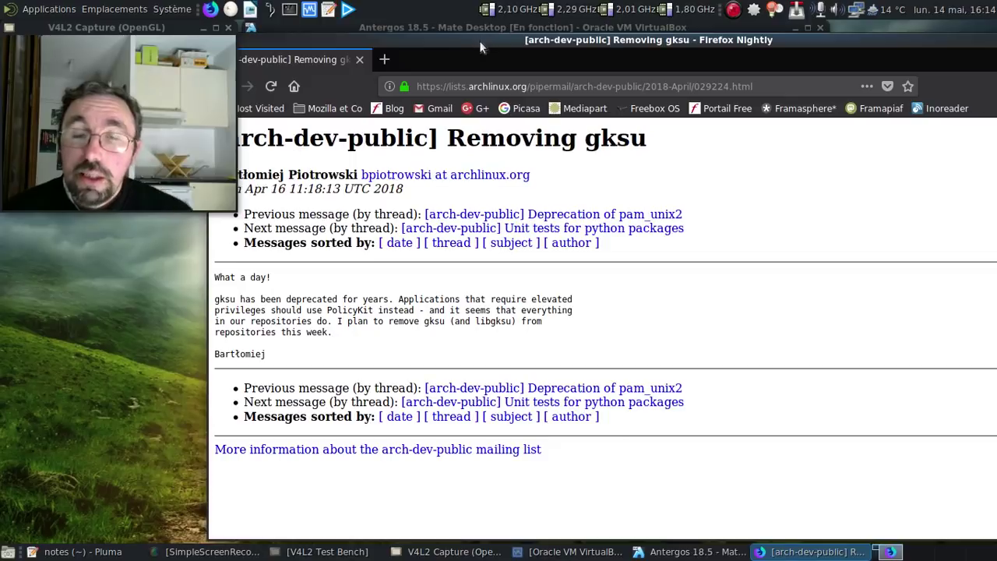
# Close the browser and the notes file to get back to the virtual machine's package manager
pyautogui.moveTo(462, 36); pyautogui.dragTo(818, 132)
pyautogui.click(900, 129)
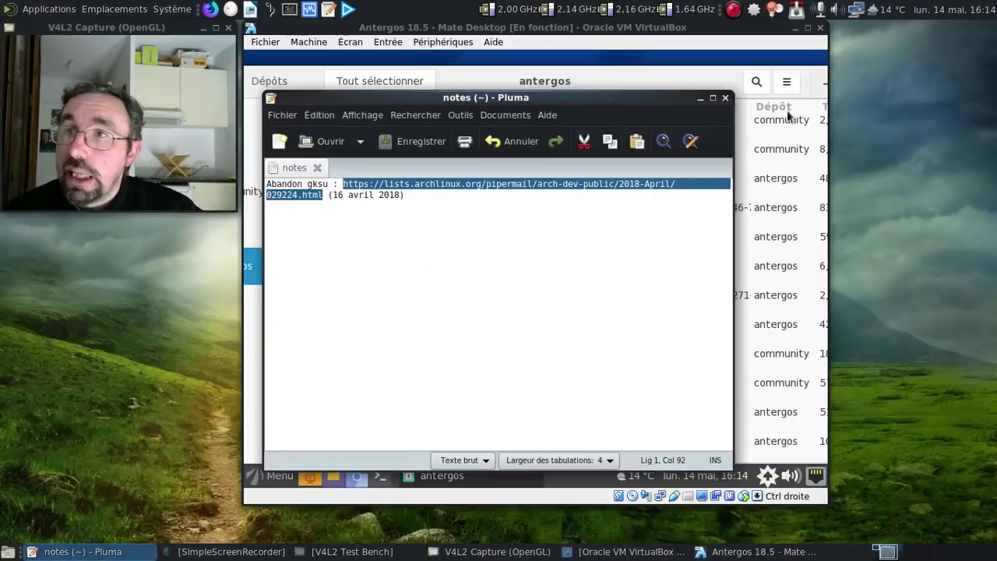
pyautogui.click(725, 99)
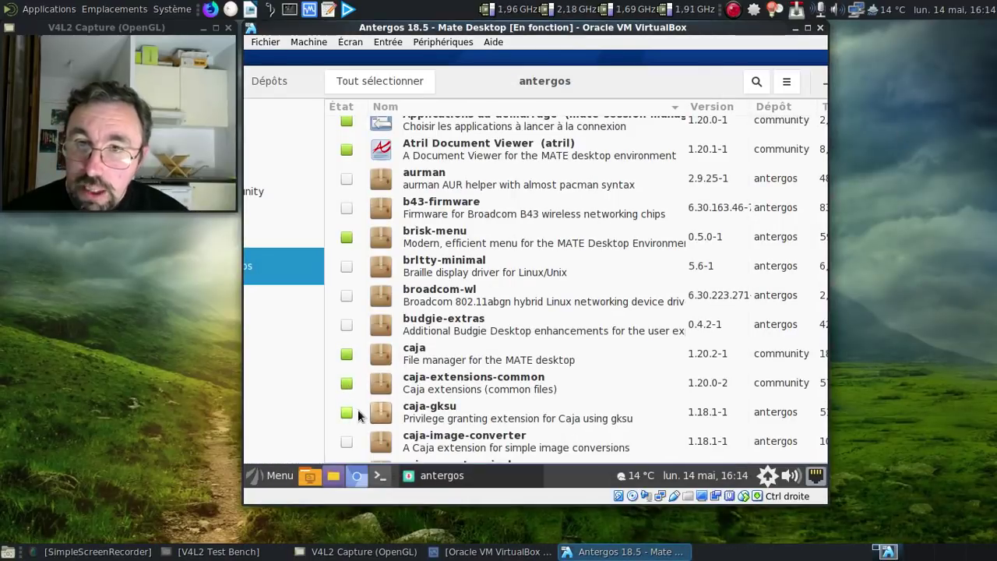
# Mark the installed caja-gksu and libgksu packages in the antergos repository for removal
pyautogui.click(347, 412)
pyautogui.scroll(-8, 502, 311)
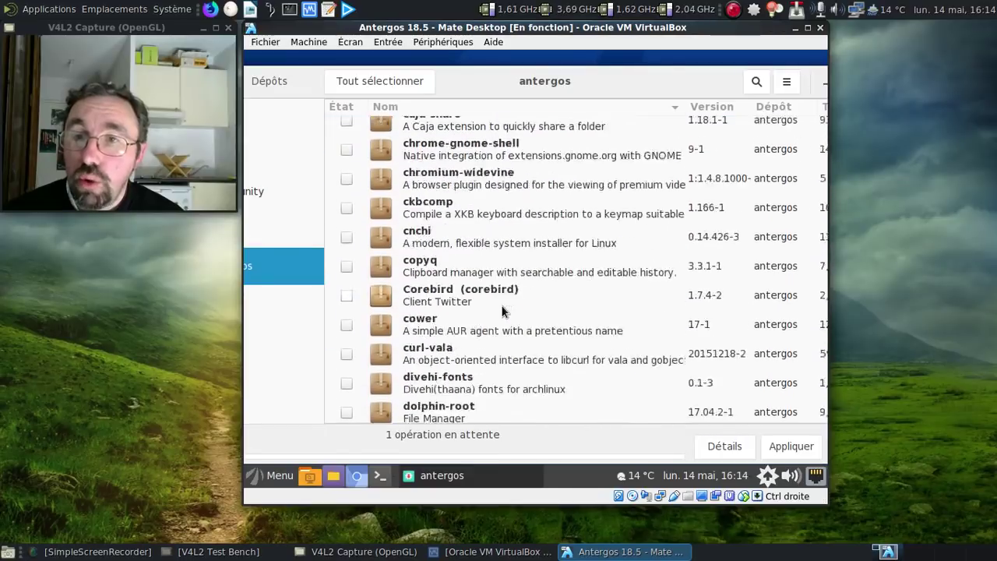
pyautogui.scroll(-10, 502, 312)
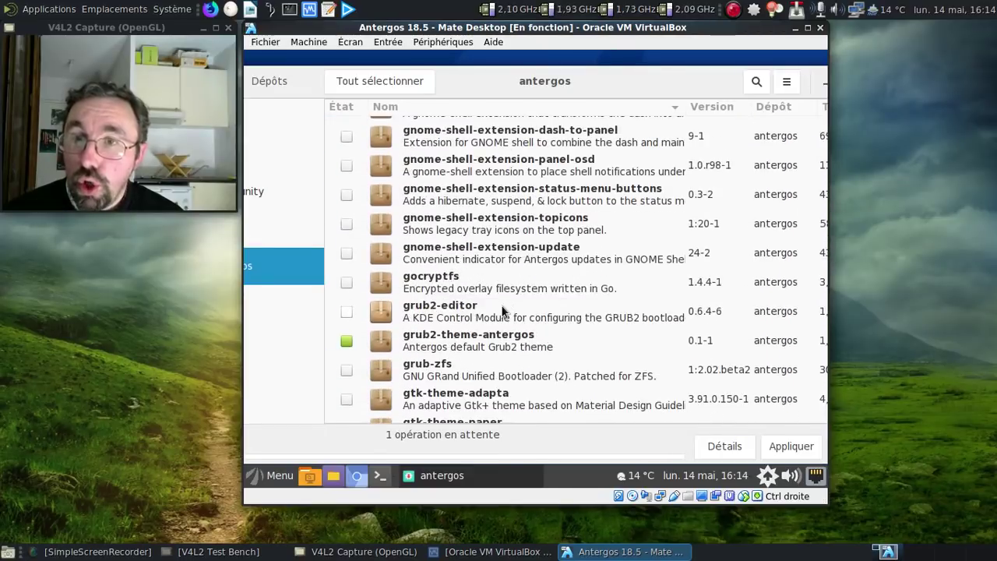
pyautogui.scroll(-6, 503, 311)
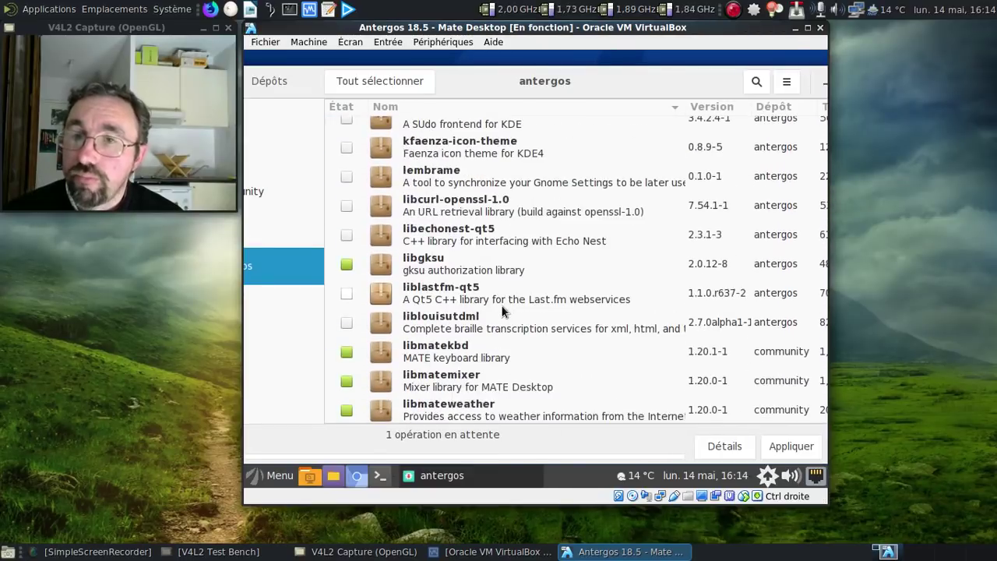
pyautogui.scroll(-2, 502, 311)
pyautogui.click(346, 225)
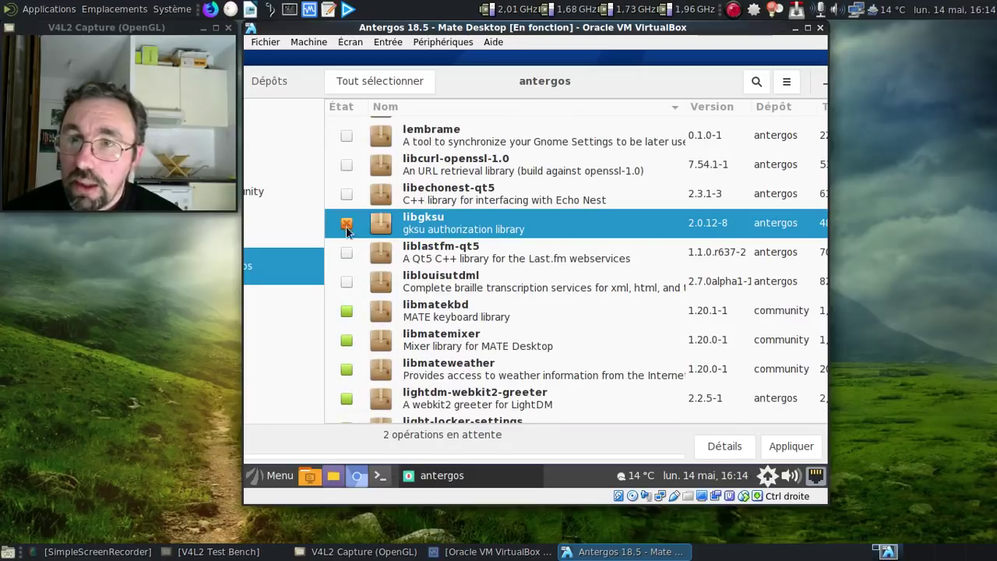
# Mark the installed mate-mint-menu package in the antergos repository for removal
pyautogui.scroll(-3, 490, 254)
pyautogui.scroll(-6, 491, 255)
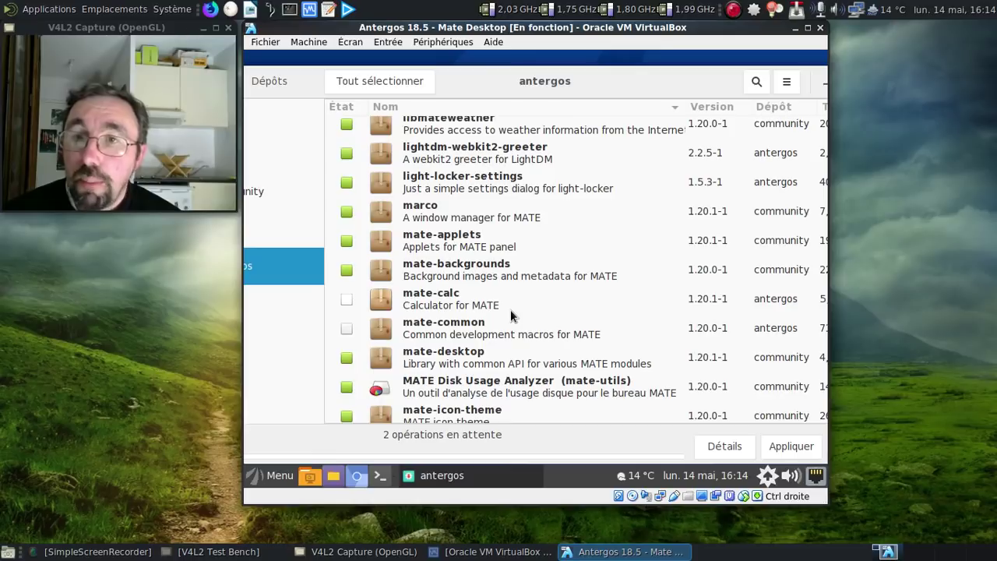
pyautogui.scroll(-8, 510, 309)
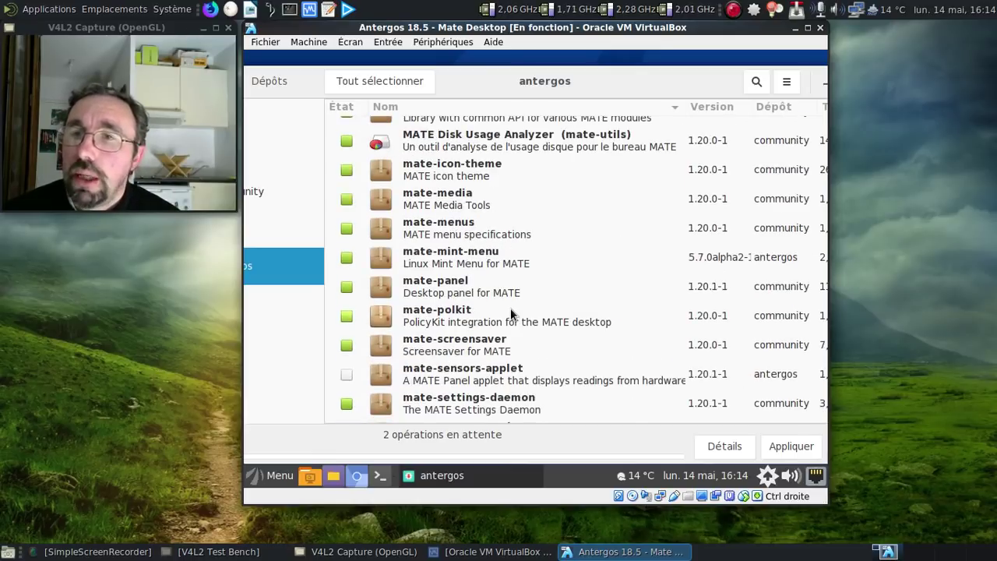
pyautogui.click(347, 257)
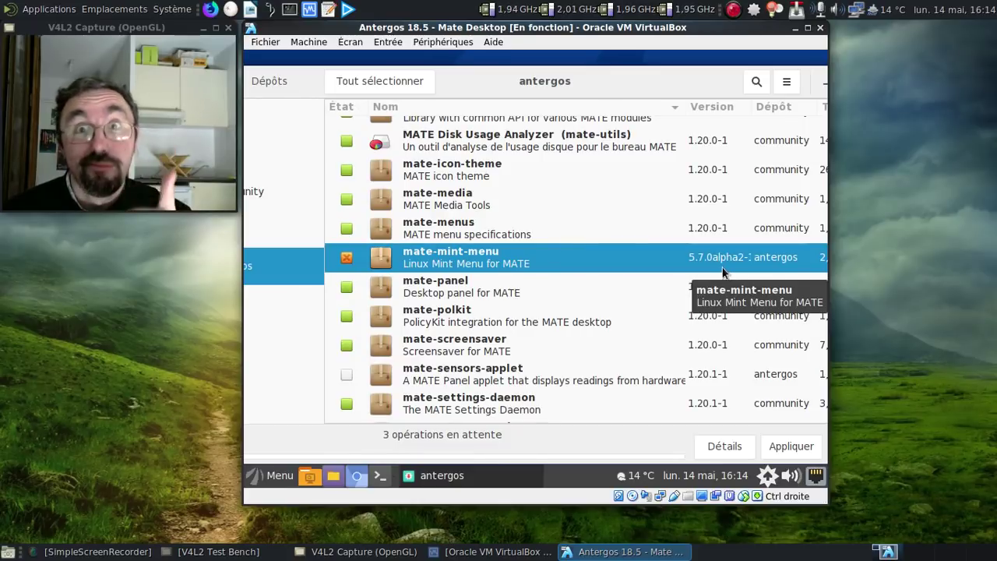
# Examine the rest of the antergos repository's package list, from mate-panel down to zukitwo-theme-openbox
pyautogui.scroll(-1, 558, 322)
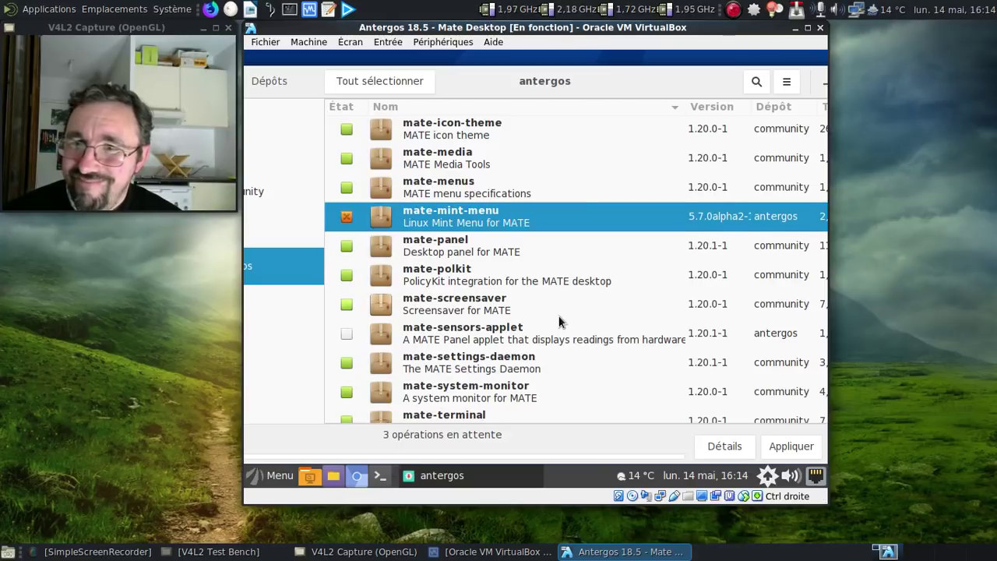
pyautogui.scroll(-10, 559, 321)
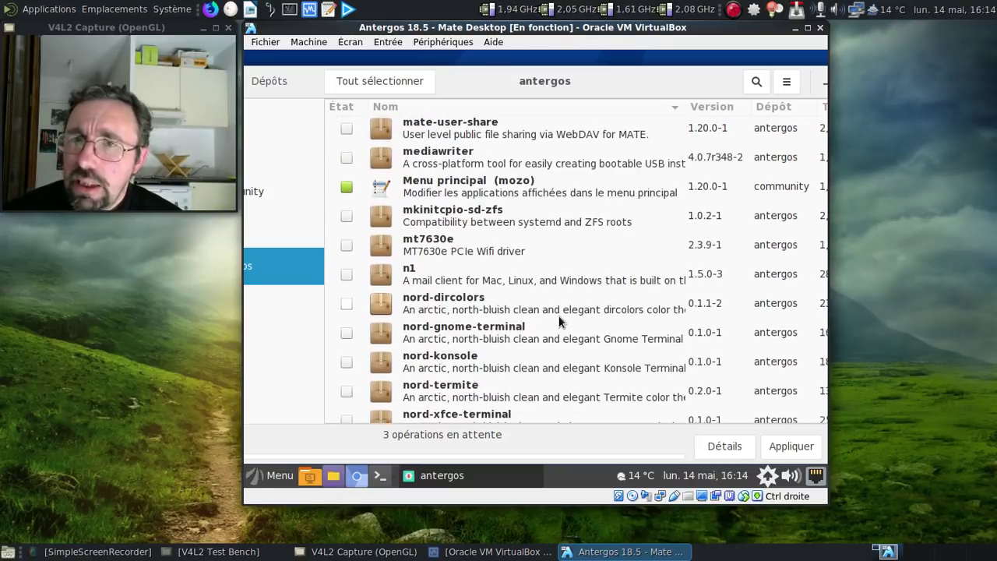
pyautogui.scroll(-5, 558, 322)
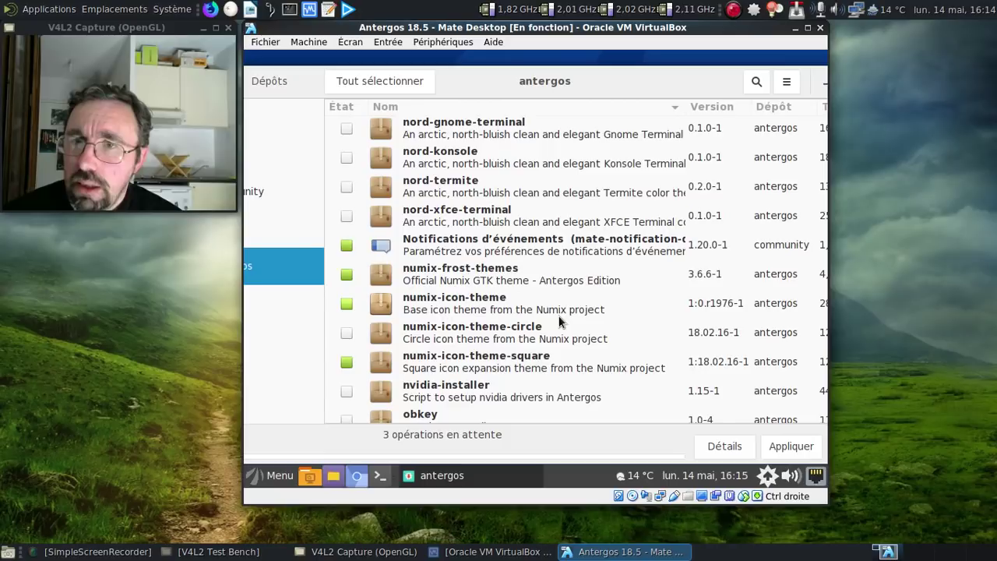
pyautogui.scroll(-7, 559, 322)
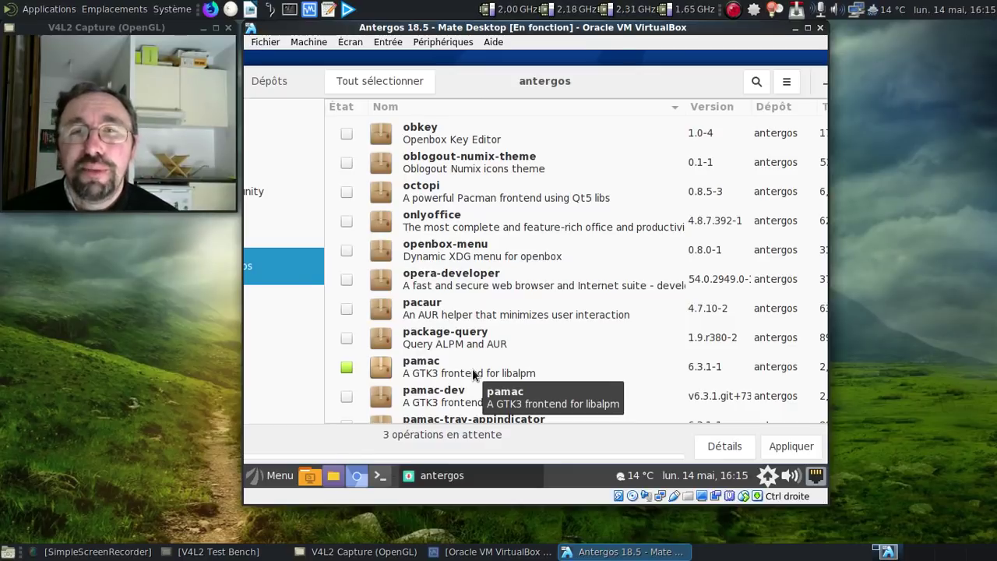
pyautogui.scroll(-6, 472, 369)
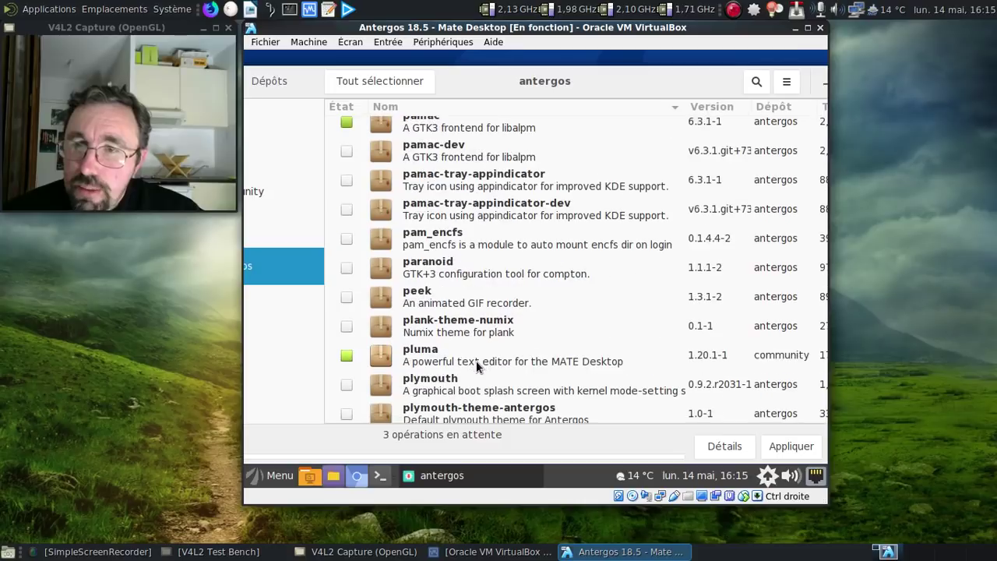
pyautogui.scroll(-12, 476, 360)
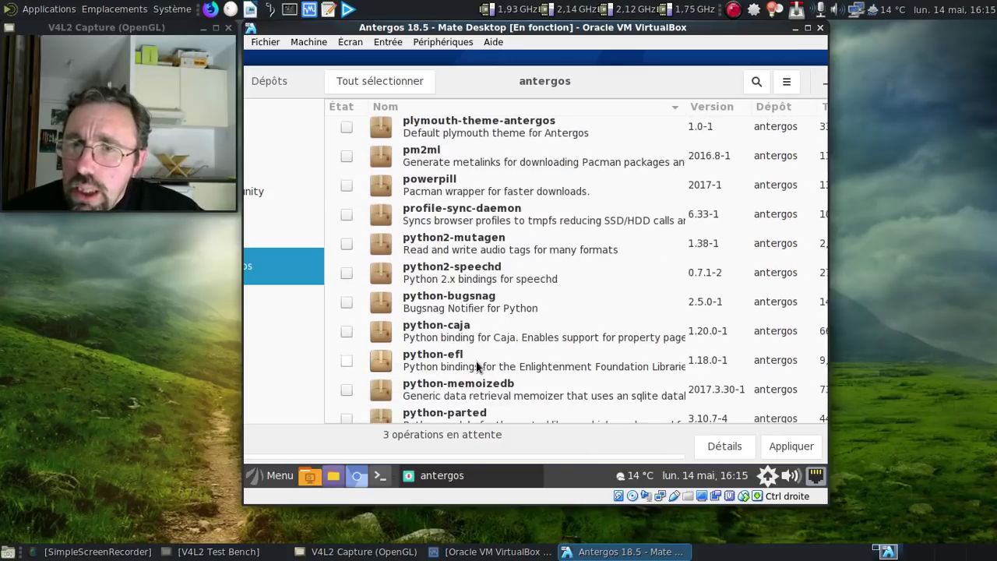
pyautogui.scroll(-12, 476, 361)
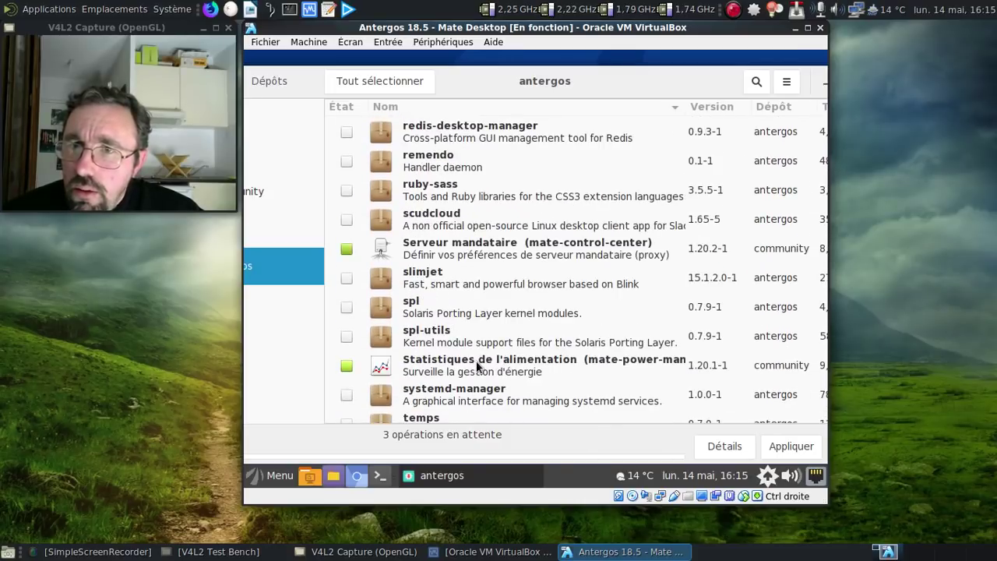
pyautogui.scroll(-10, 477, 366)
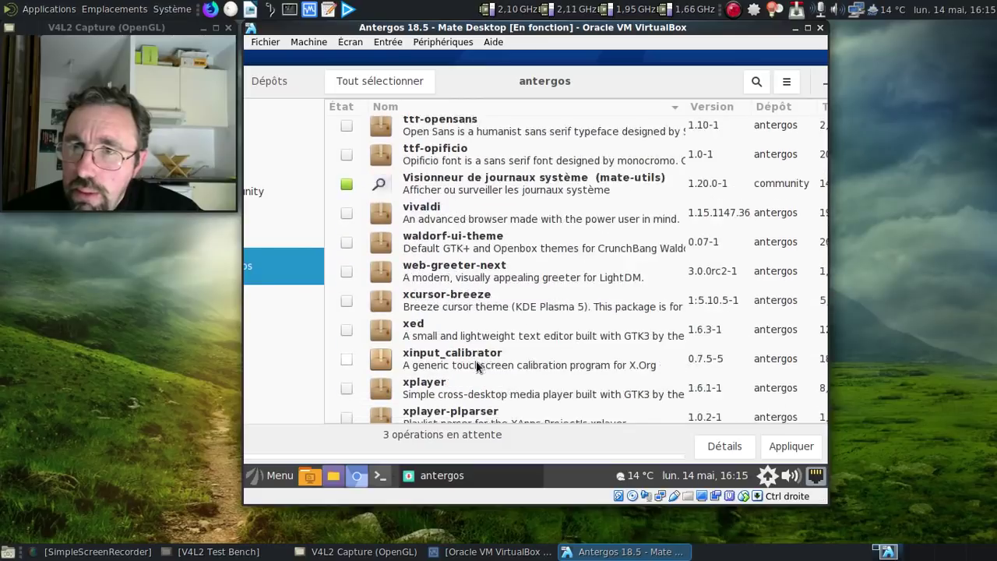
pyautogui.scroll(-5, 477, 365)
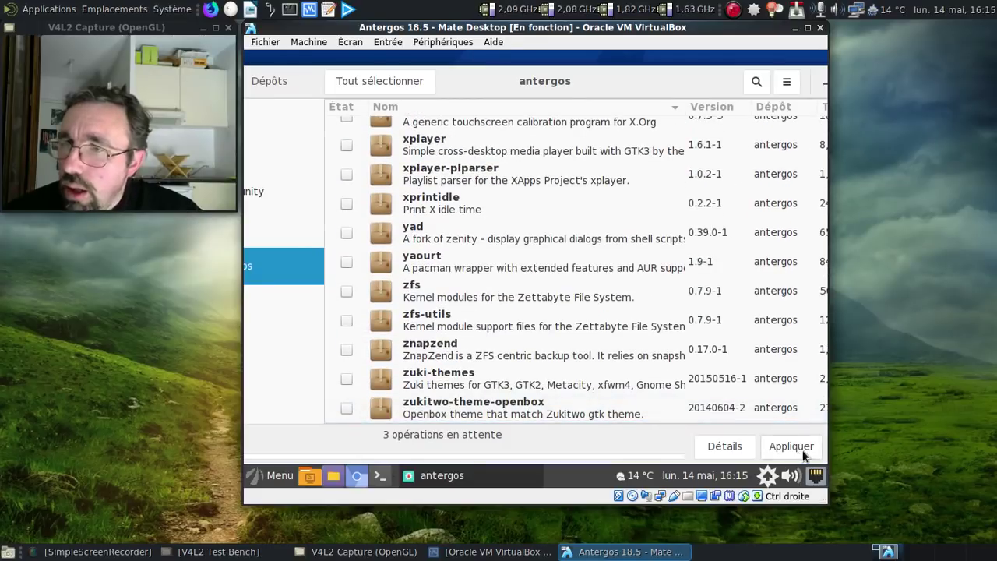
# Apply the pending package removals, authenticating with the account password, and close the package manager
pyautogui.click(802, 450)
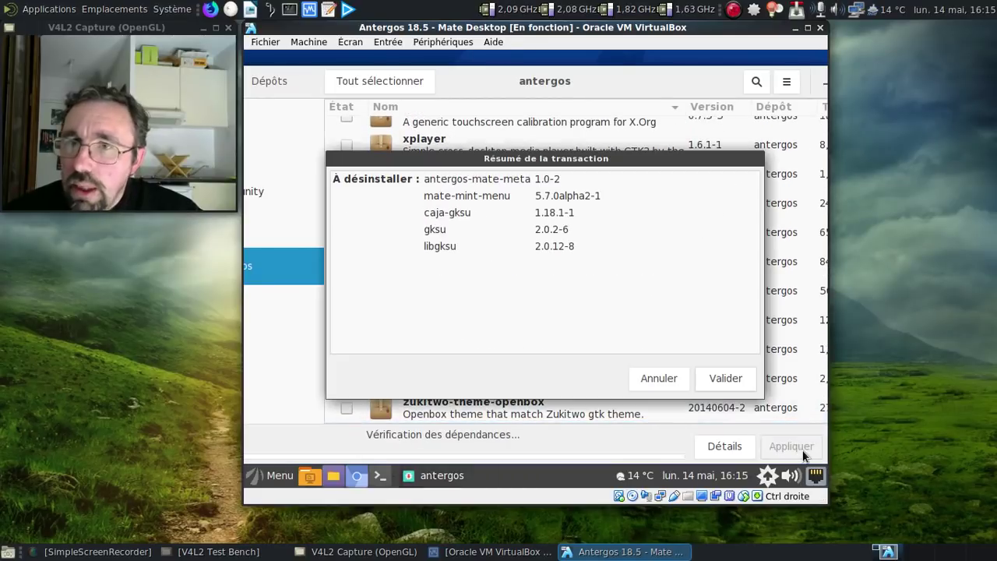
pyautogui.click(739, 378)
pyautogui.write('•••••••••')
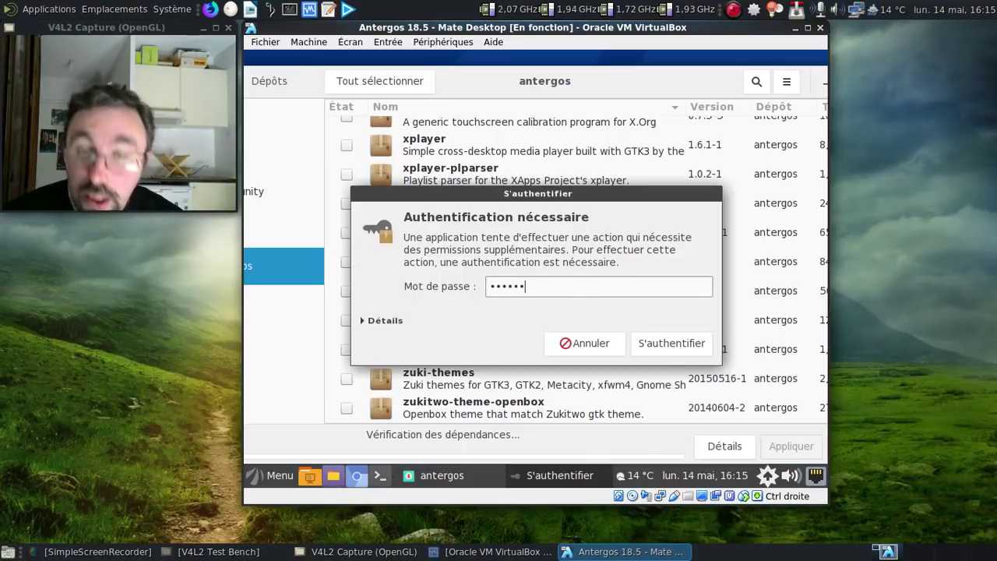
pyautogui.press('Return')
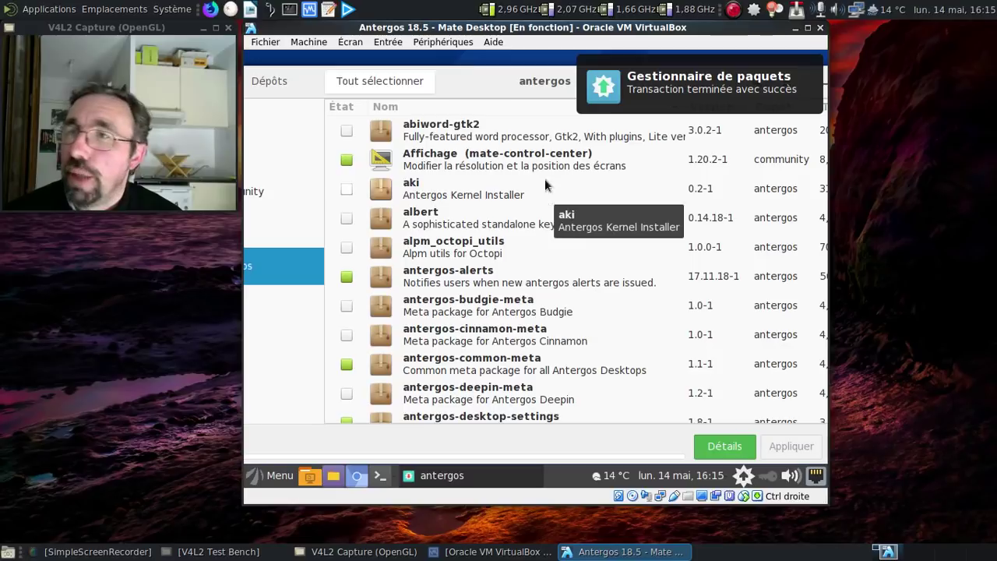
pyautogui.moveTo(651, 93); pyautogui.dragTo(518, 93)
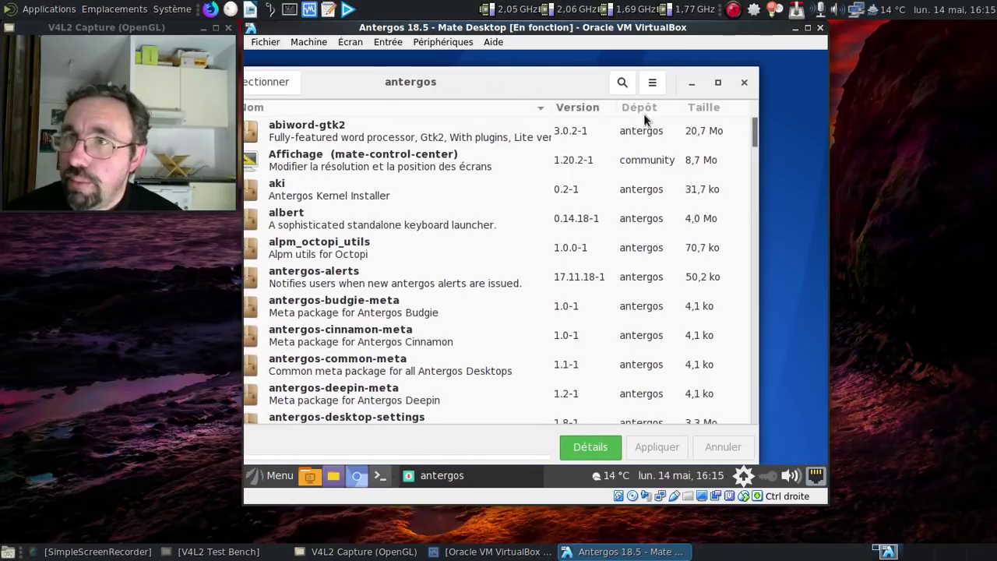
pyautogui.click(740, 89)
# Open a terminal and run sudo pacman -S mate mate-extra --needed
pyautogui.click(384, 467)
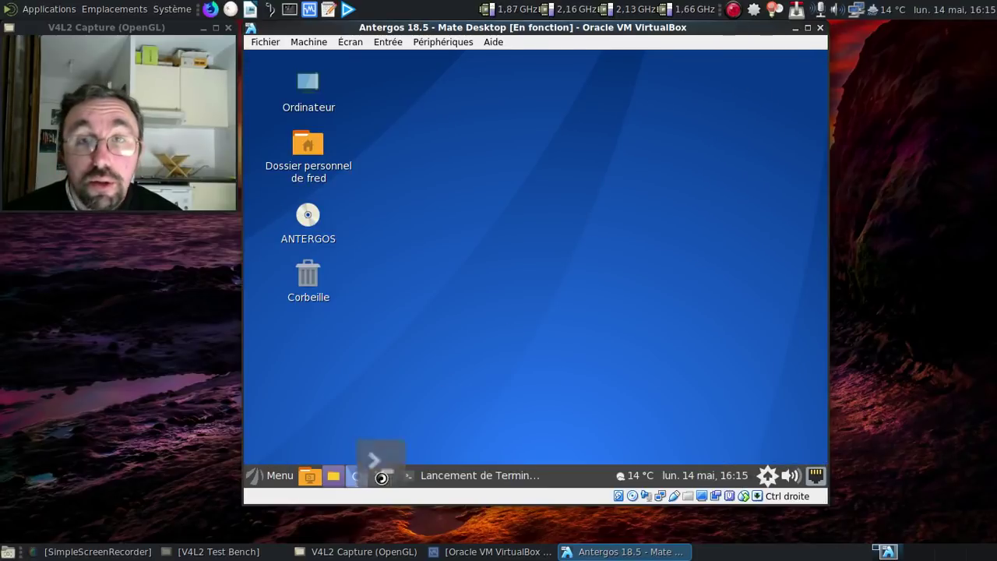
pyautogui.write('sudo pacman')
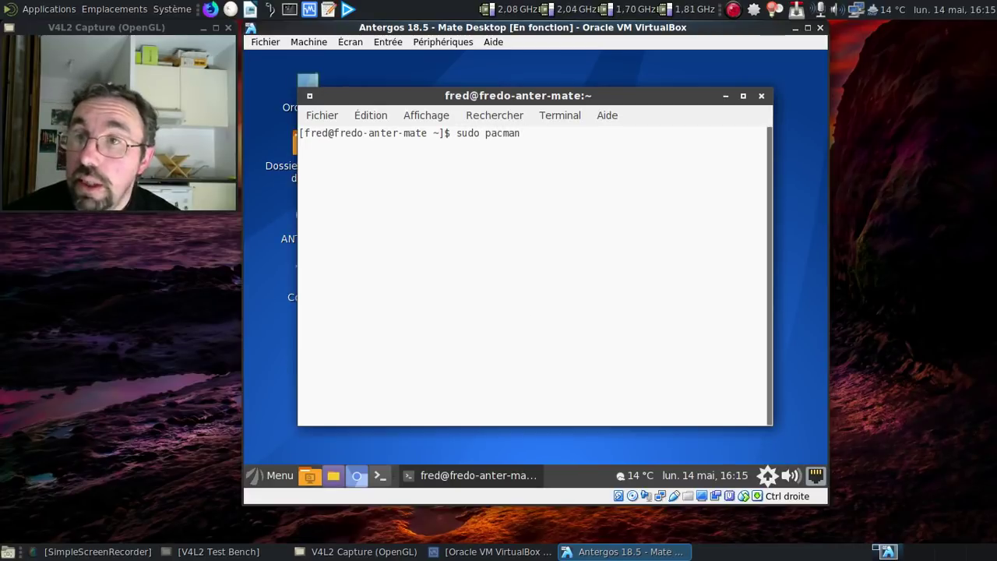
pyautogui.write('S')
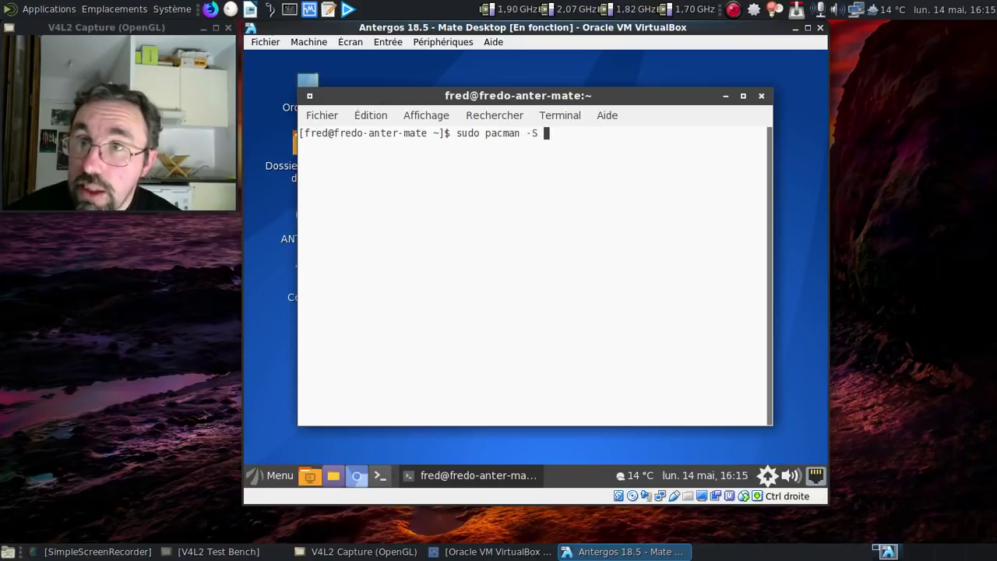
pyautogui.press('BackSpace')
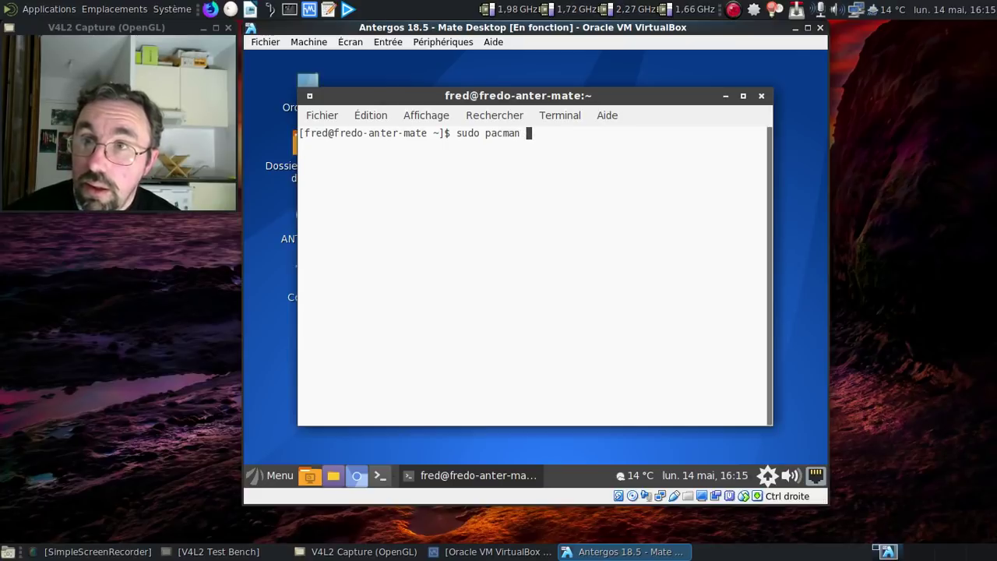
pyautogui.write('mate-')
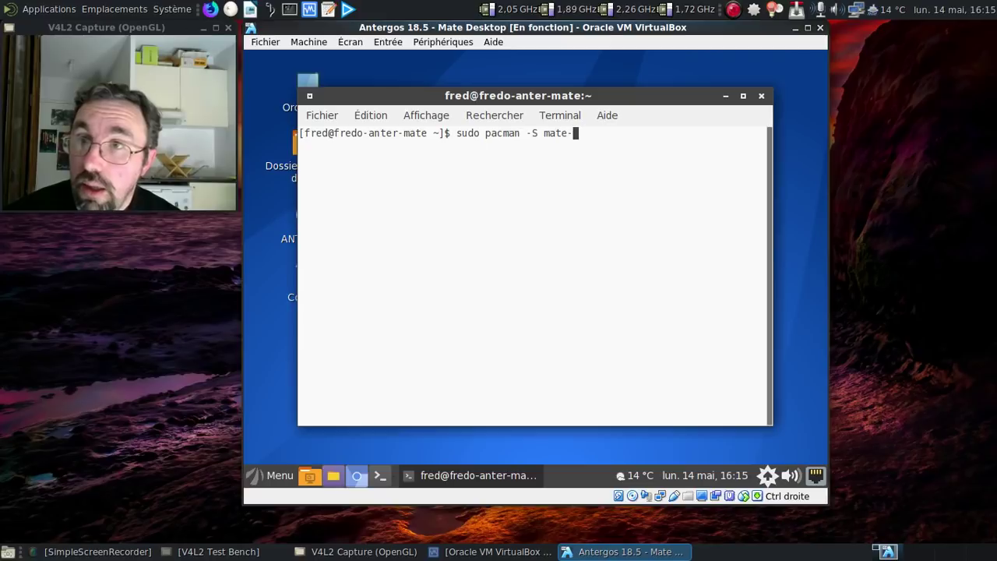
pyautogui.press('BackSpace')
pyautogui.write(' mate-extra')
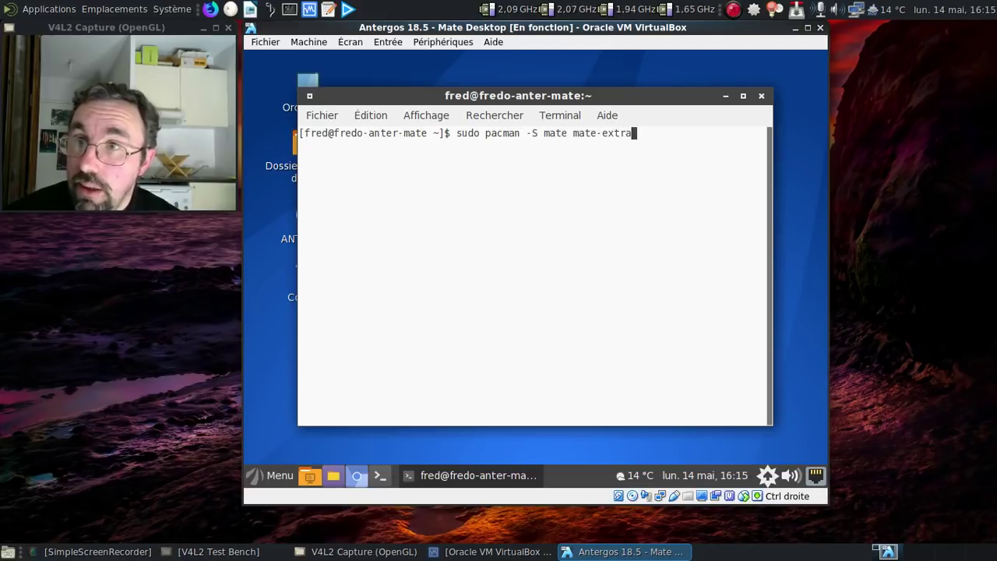
pyautogui.write(' -')
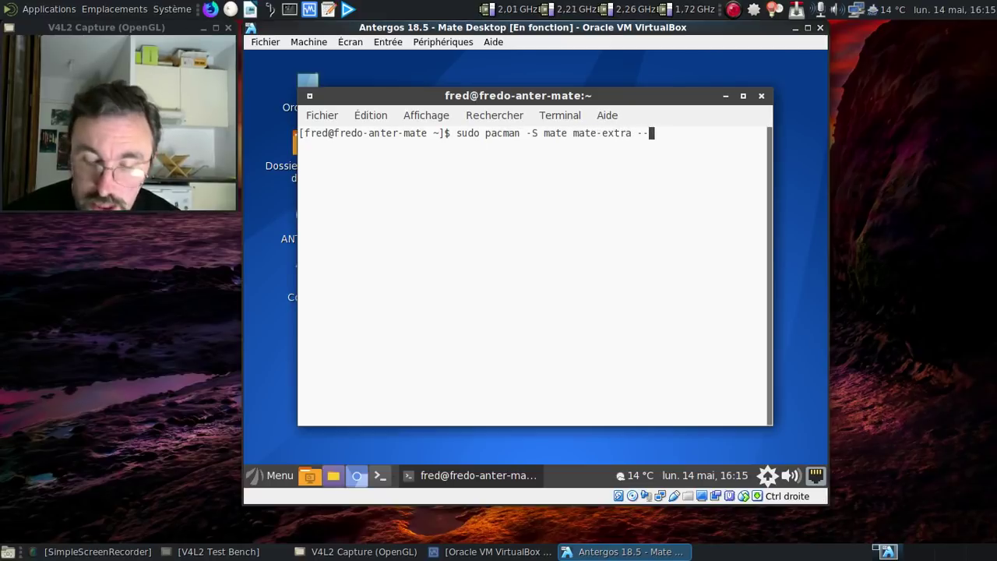
pyautogui.write('*-needed')
pyautogui.press('Return')
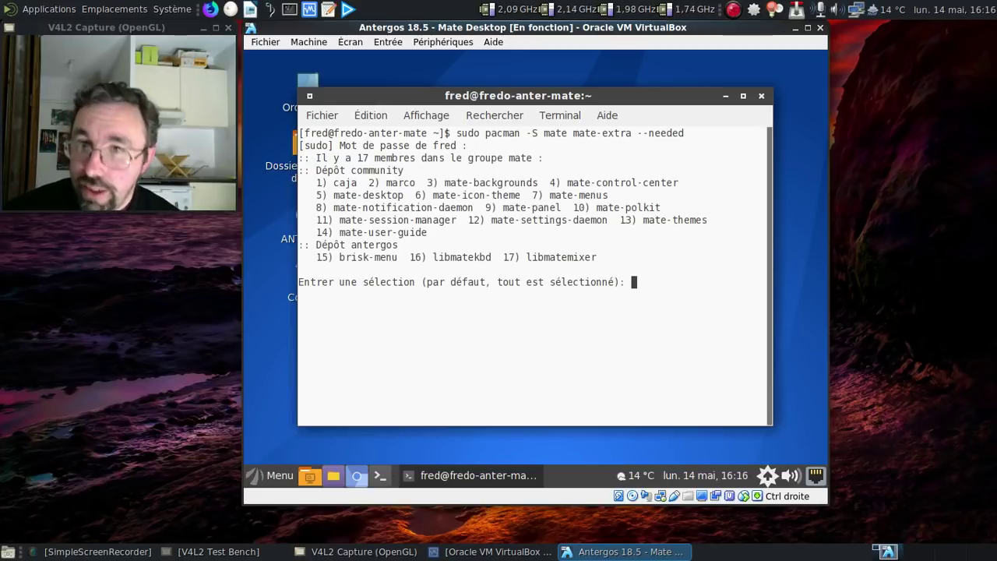
# Accept the default selection of all members in both MATE package groups and proceed with the installation
pyautogui.press('Return')
pyautogui.press('Return')
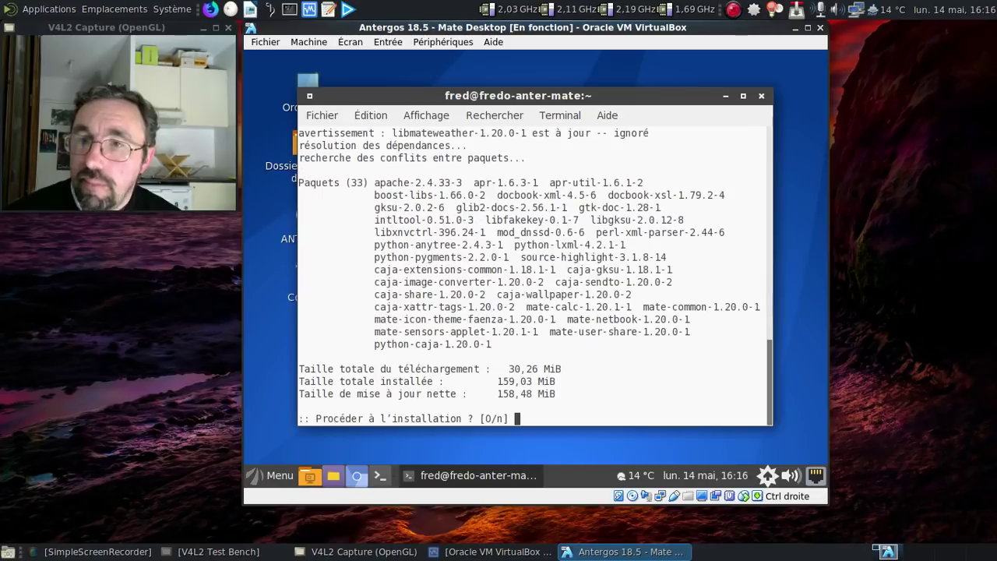
pyautogui.press('Return')
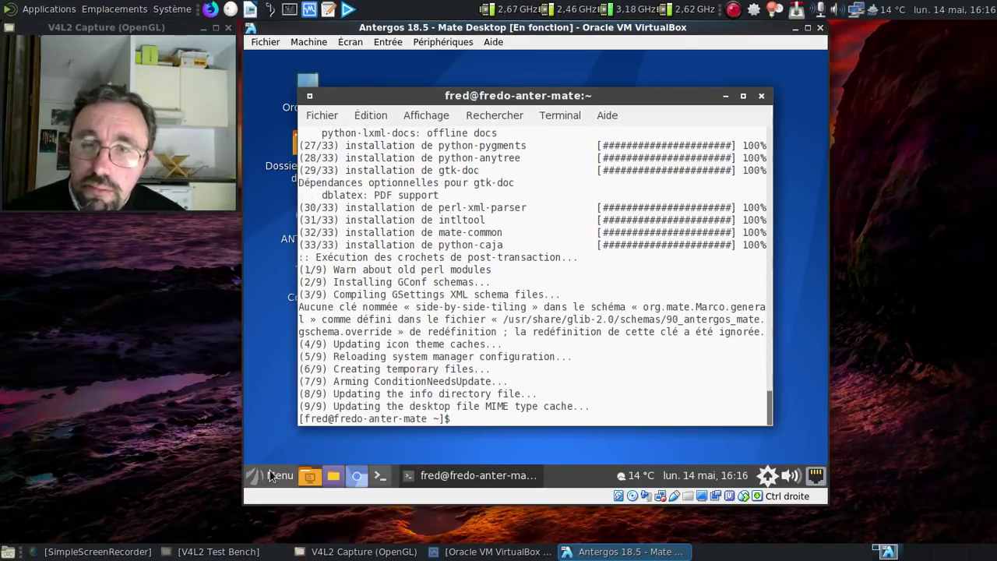
# Review the applications listed in the virtual machine's Accessoires menu category, including the MATE calculator, and close the menu
pyautogui.click(282, 475)
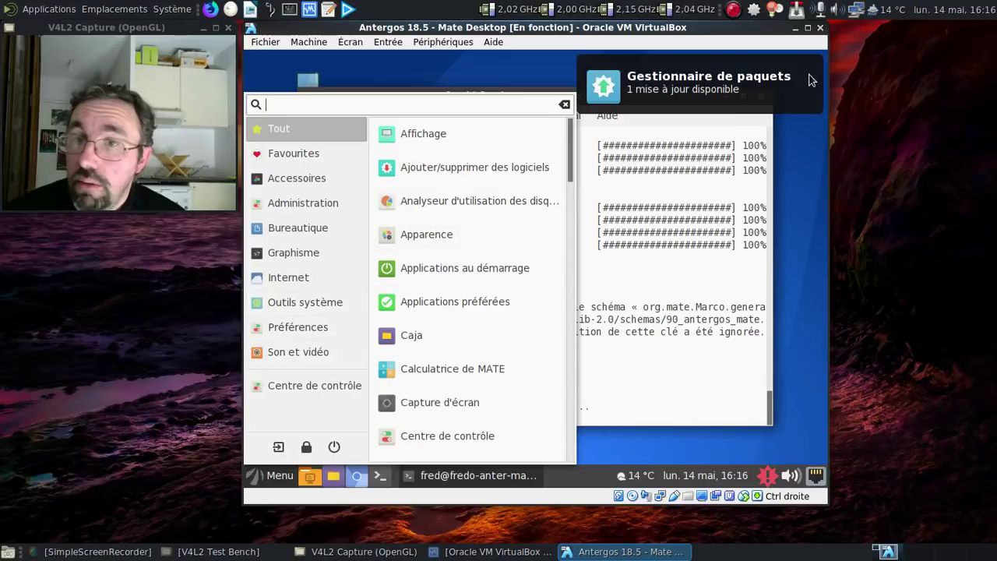
pyautogui.click(810, 78)
pyautogui.click(282, 475)
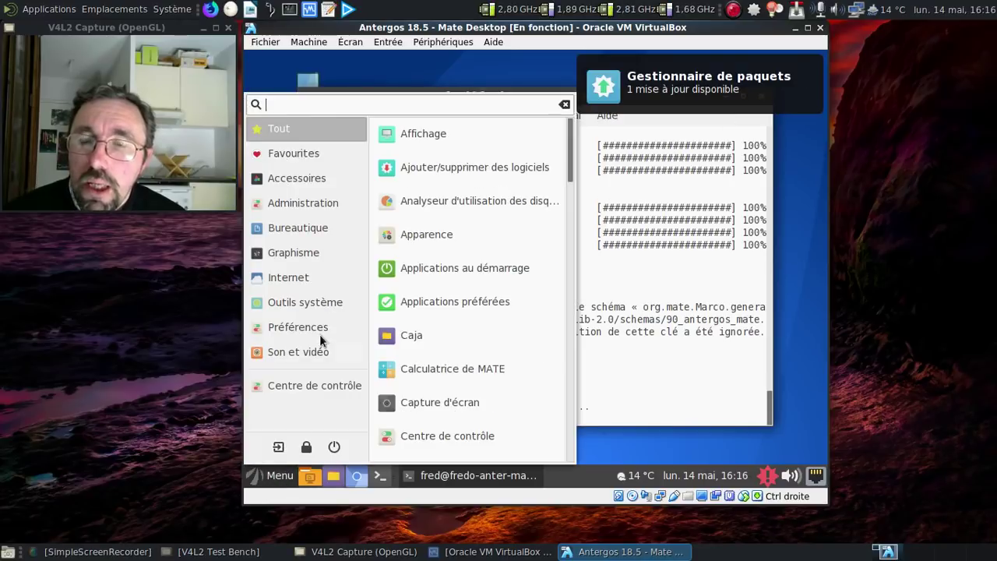
pyautogui.click(293, 180)
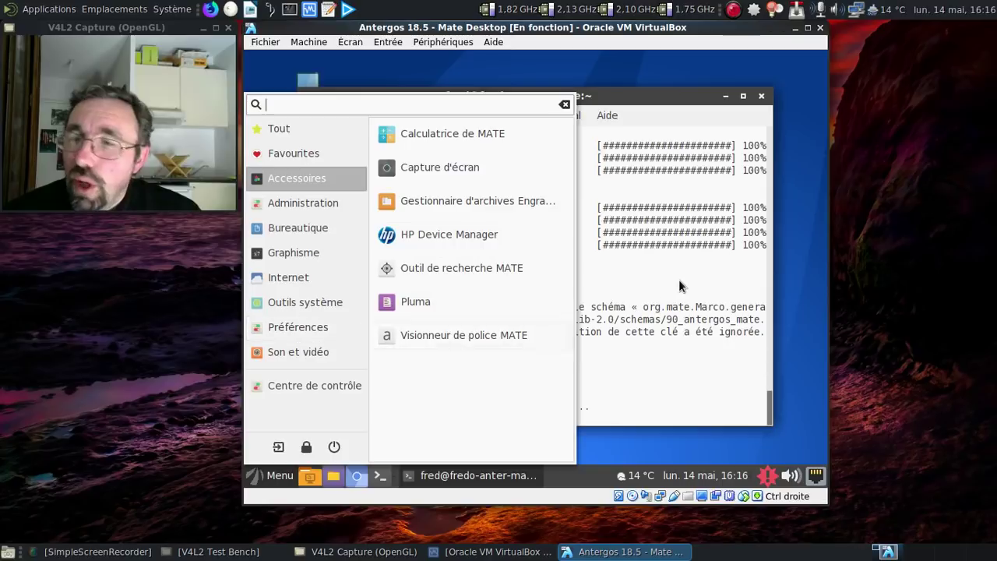
pyautogui.click(636, 312)
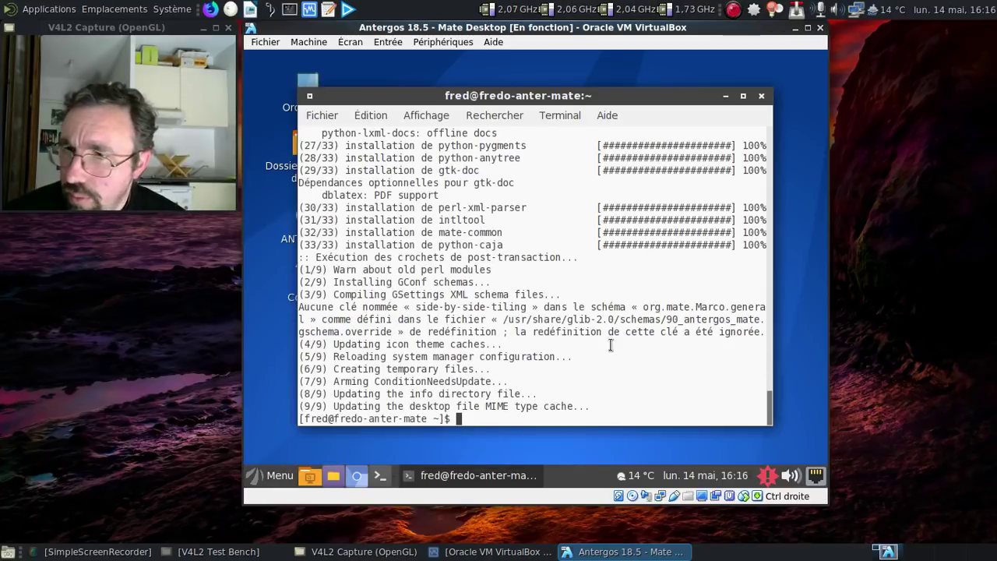
# Open the pending updates and apply the caja-extensions-common update, authenticating with the account password
pyautogui.click(768, 477)
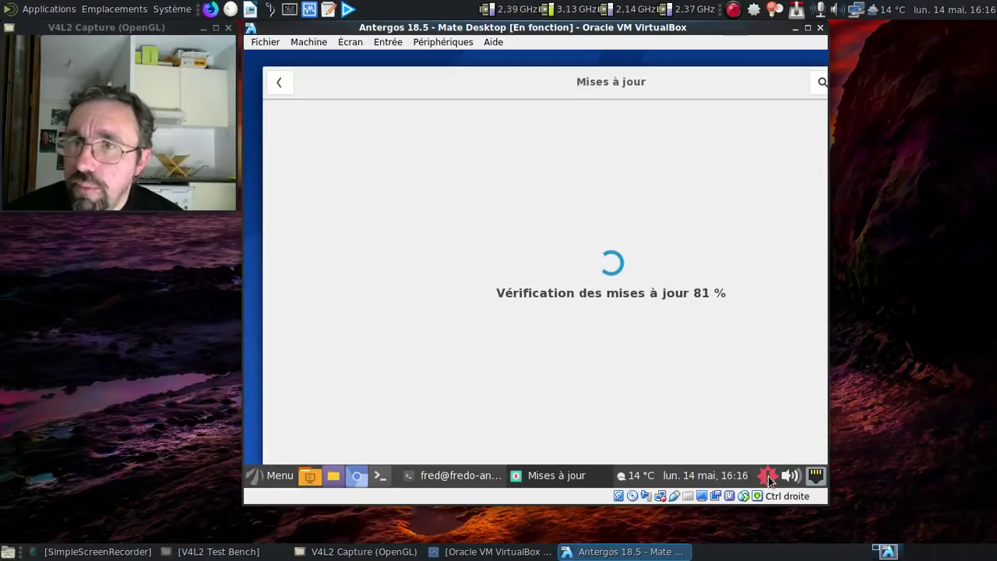
pyautogui.moveTo(559, 100); pyautogui.dragTo(531, 91)
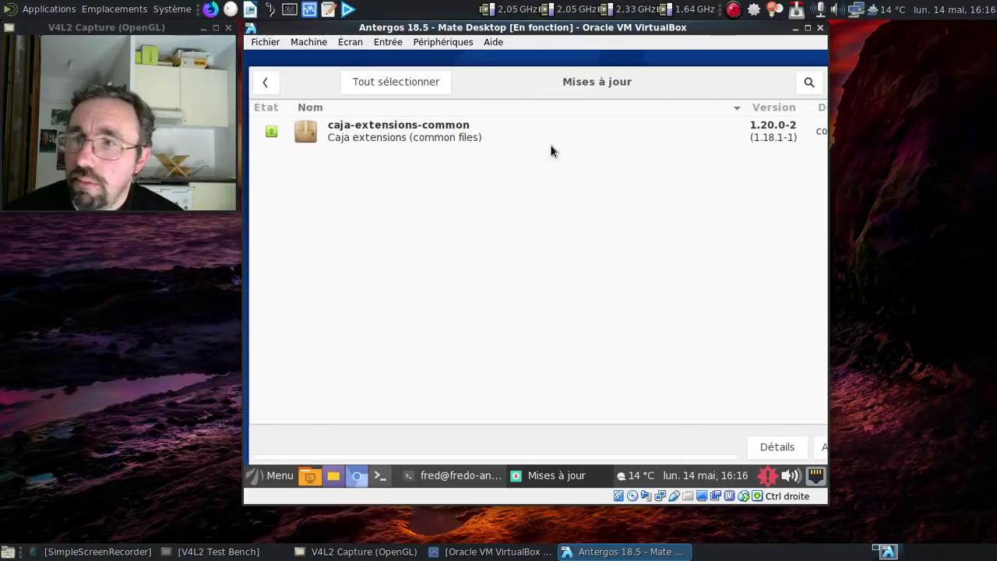
pyautogui.click(821, 448)
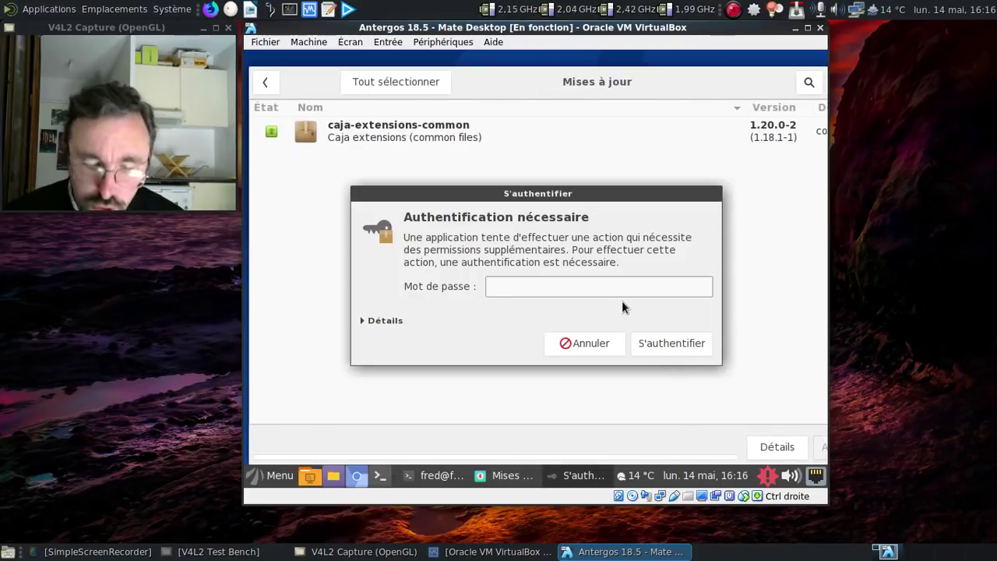
pyautogui.write('•••••••••')
pyautogui.press('Return')
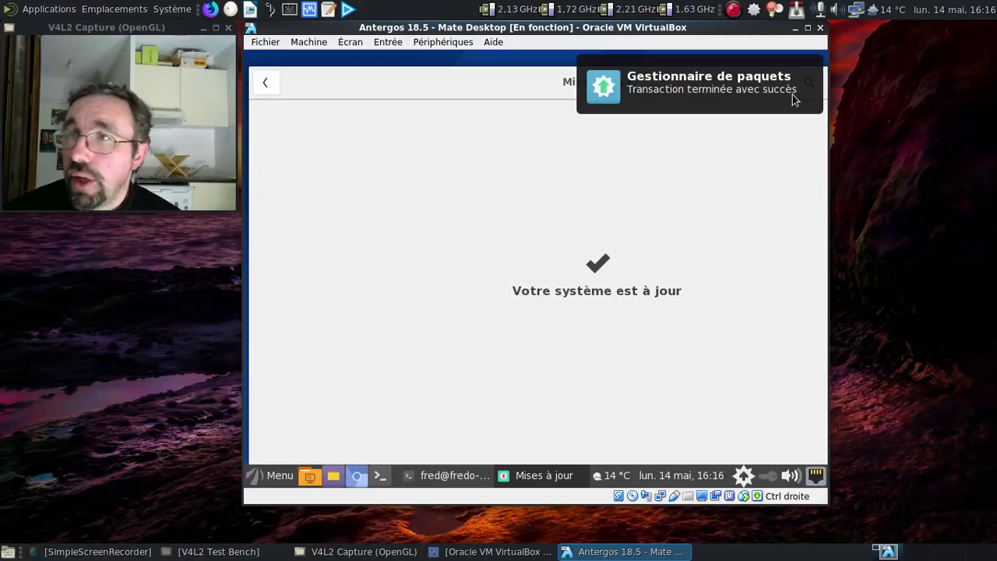
pyautogui.click(802, 63)
pyautogui.moveTo(571, 85); pyautogui.dragTo(457, 91)
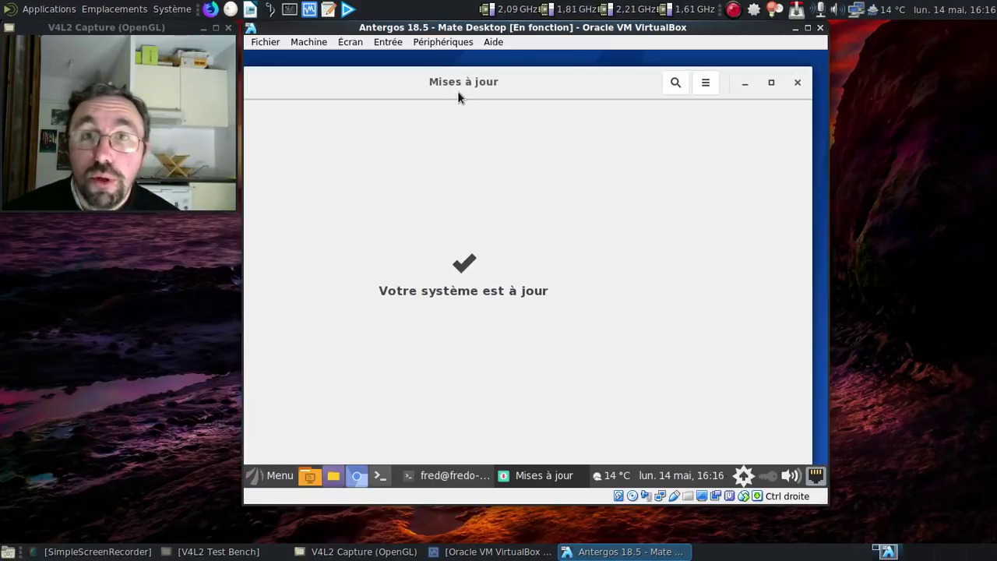
# Close the updates window, open the package manager and search it for trizen
pyautogui.click(796, 82)
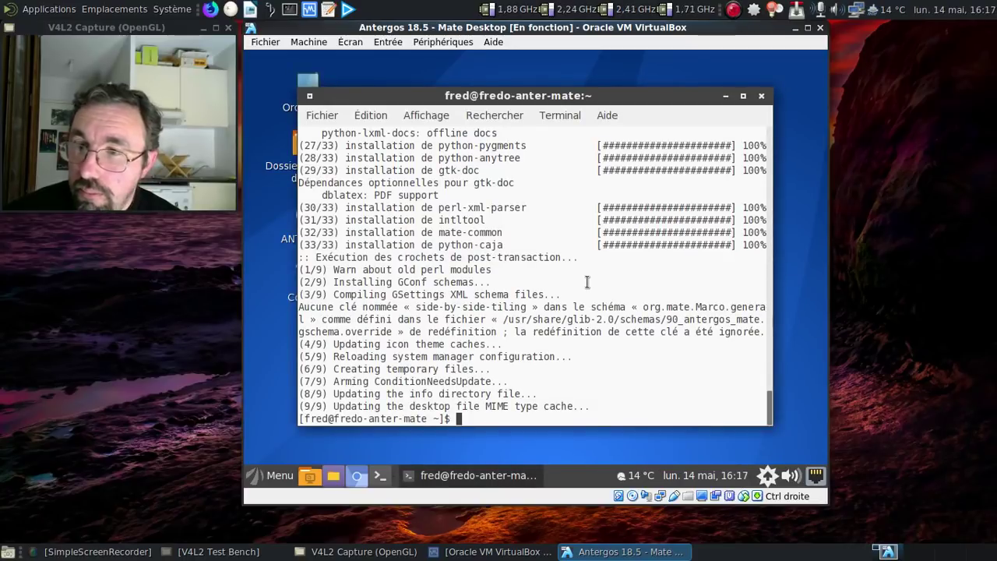
pyautogui.write('ya')
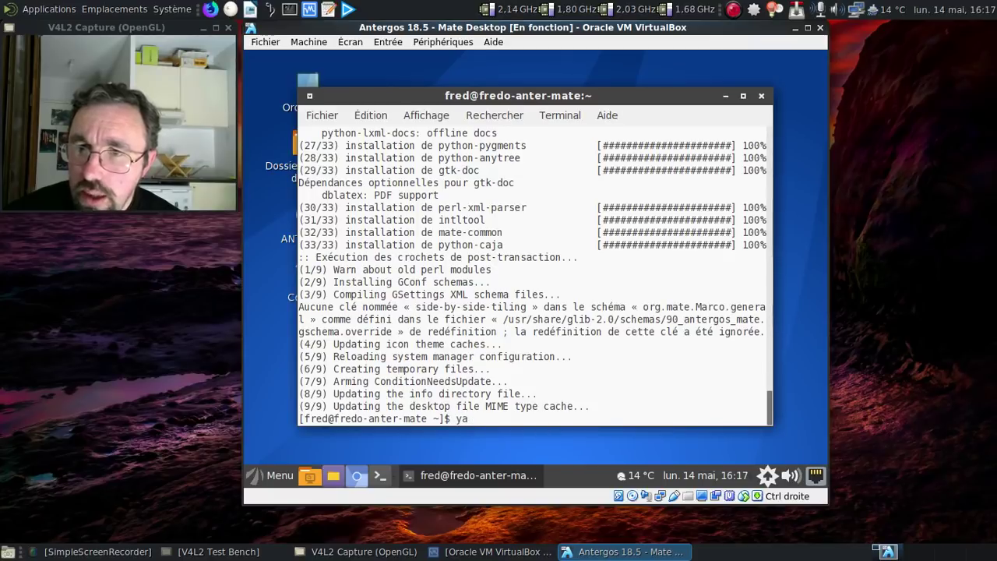
pyautogui.press('BackSpace')
pyautogui.press('BackSpace')
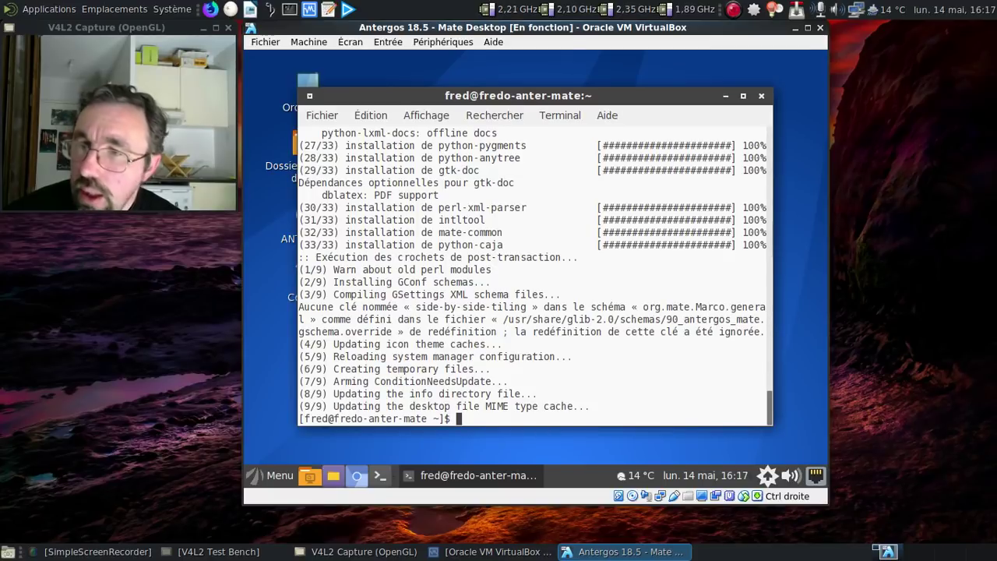
pyautogui.rightClick(775, 479)
pyautogui.click(738, 438)
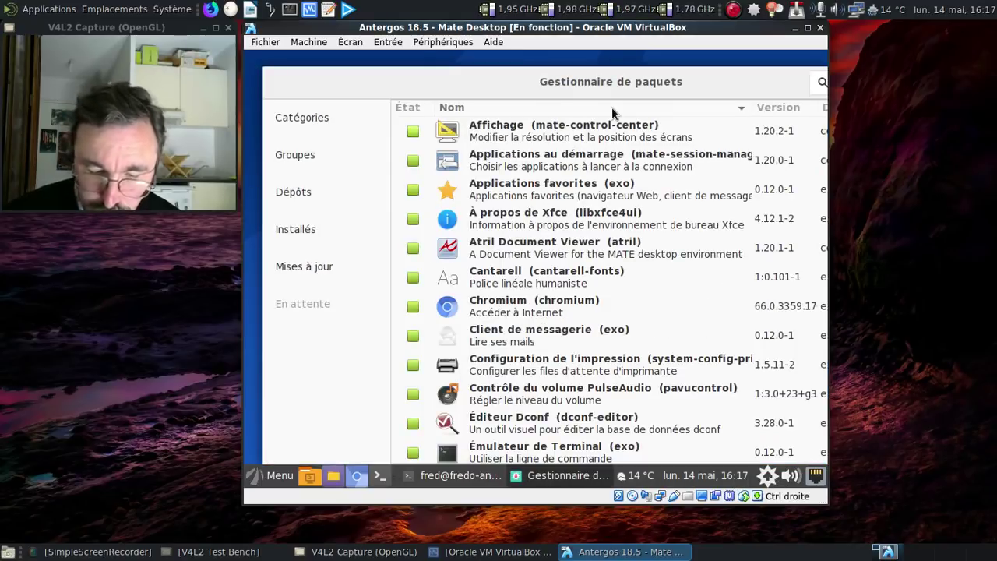
pyautogui.write('trizen')
pyautogui.press('Return')
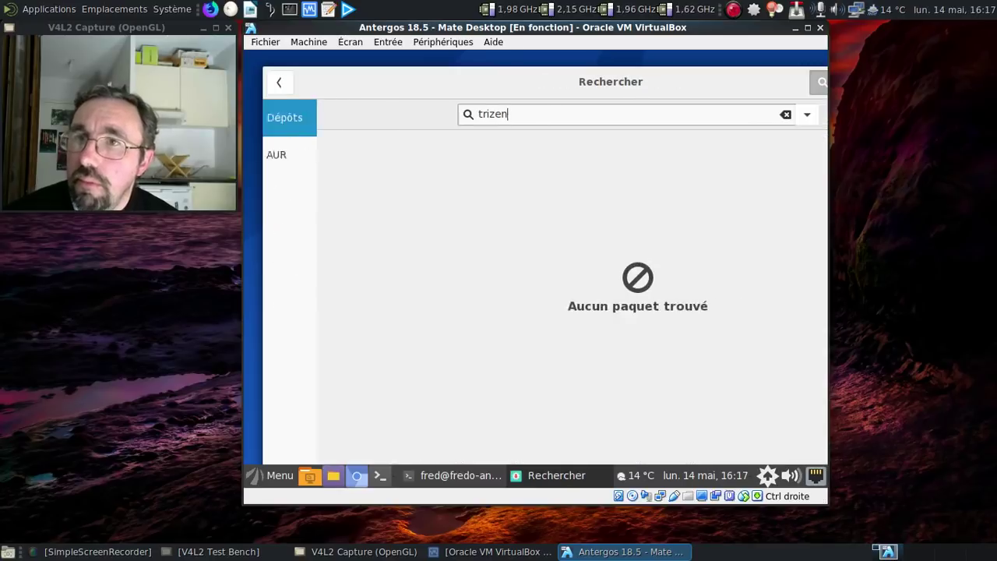
# Open the package manager's preferences, authenticating with the account password
pyautogui.doubleClick(638, 76)
pyautogui.click(761, 85)
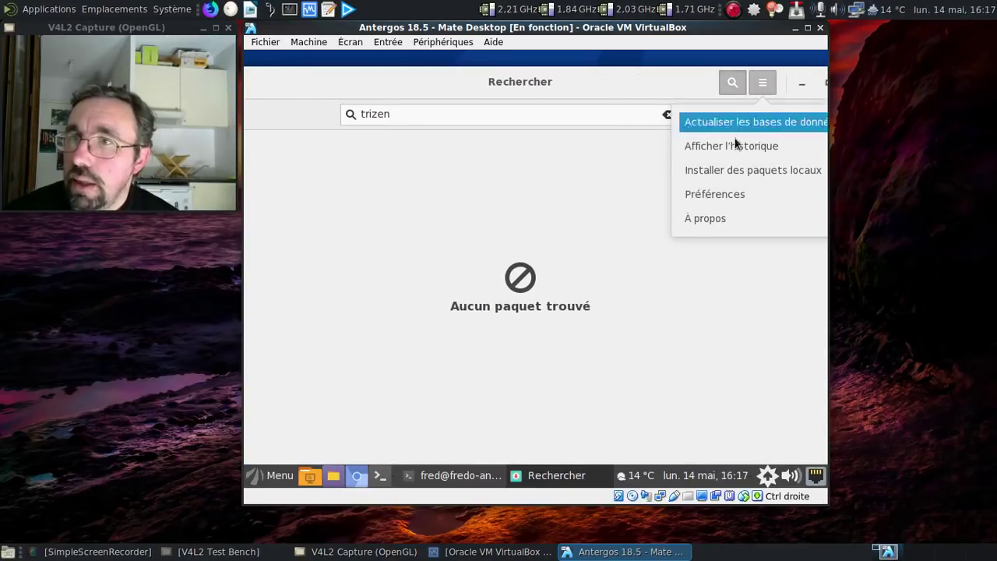
pyautogui.click(729, 188)
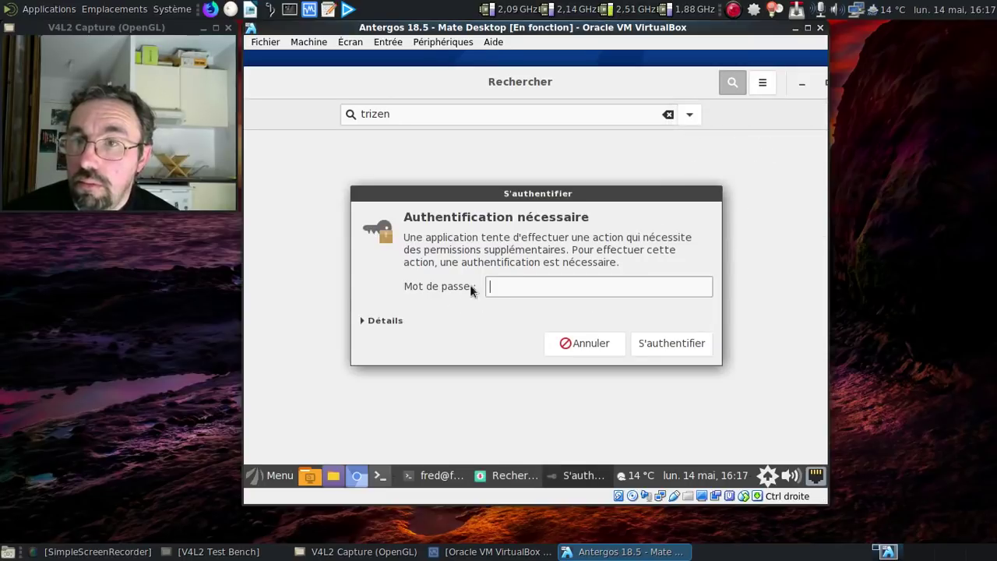
pyautogui.write('*********')
pyautogui.press('Return')
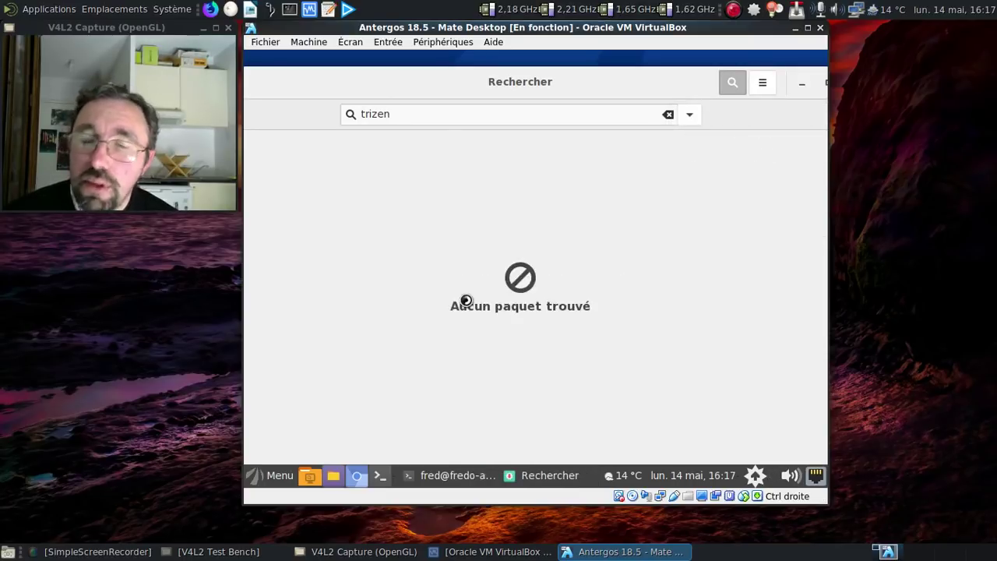
# Enable AUR support with update checks from AUR, set the build folder to the home directory, and close the preferences
pyautogui.click(394, 144)
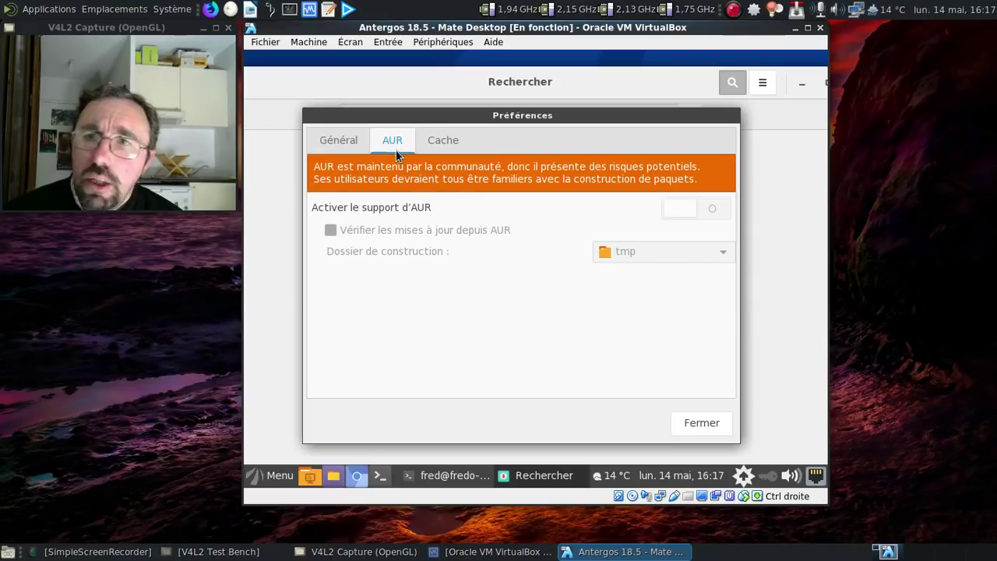
pyautogui.click(713, 212)
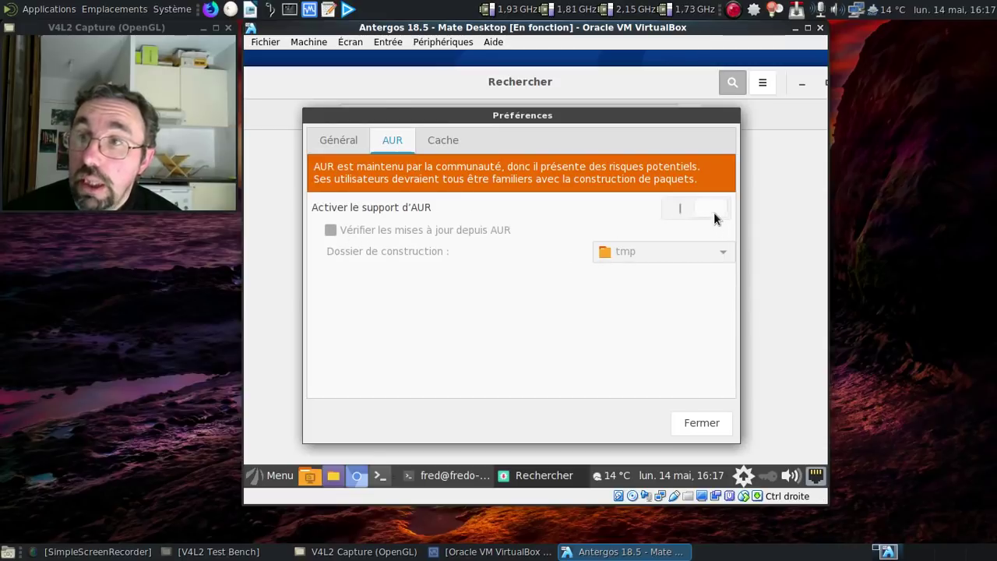
pyautogui.click(413, 234)
pyautogui.click(658, 254)
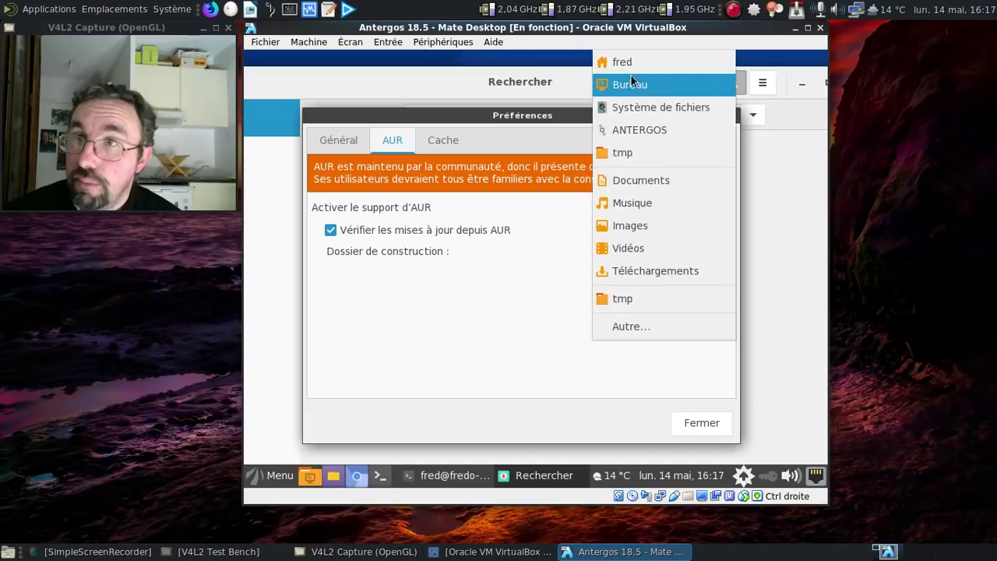
pyautogui.click(628, 69)
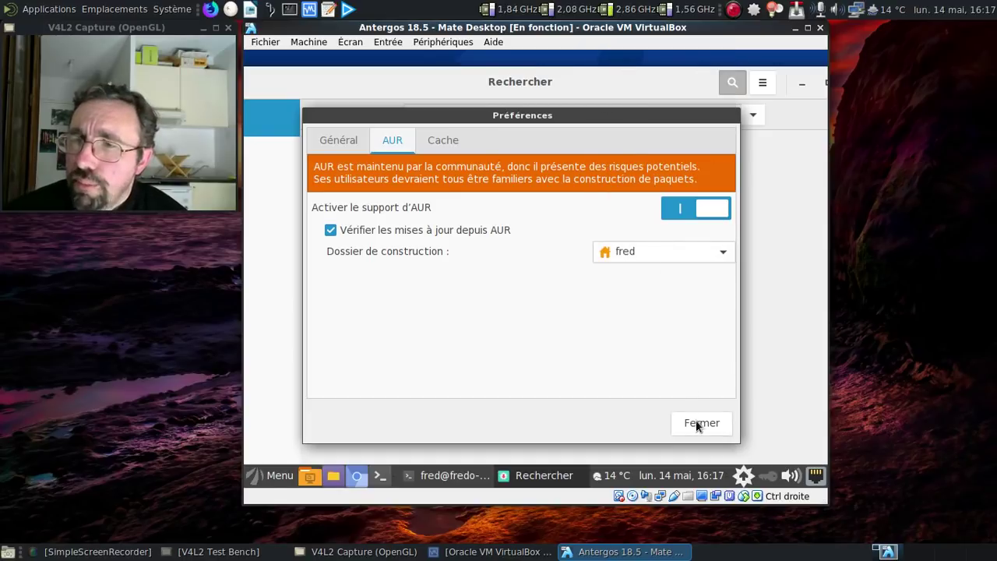
pyautogui.click(450, 139)
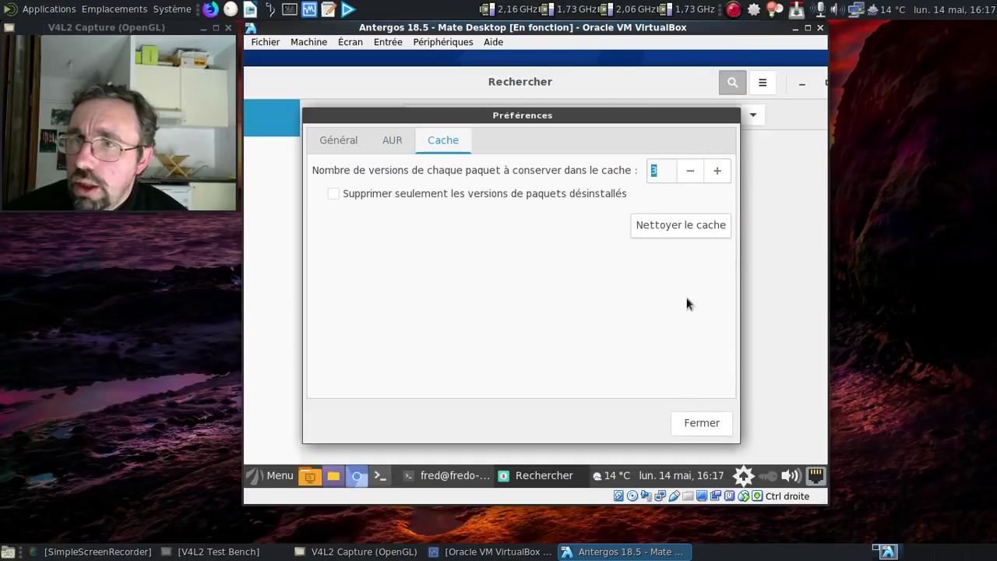
pyautogui.click(700, 428)
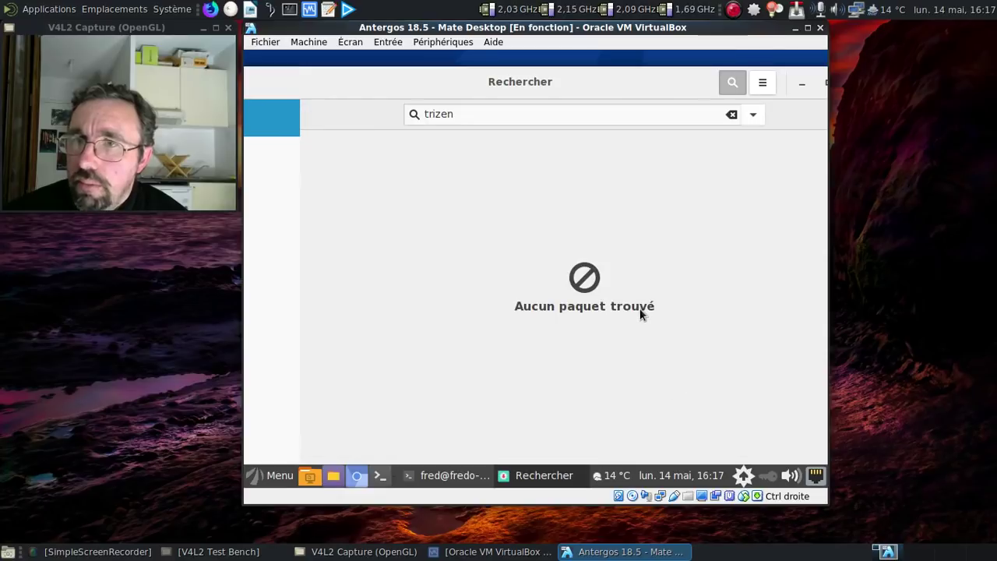
# Install the trizen package from the AUR search results, accept the transaction summary, and close the package manager
pyautogui.click(471, 113)
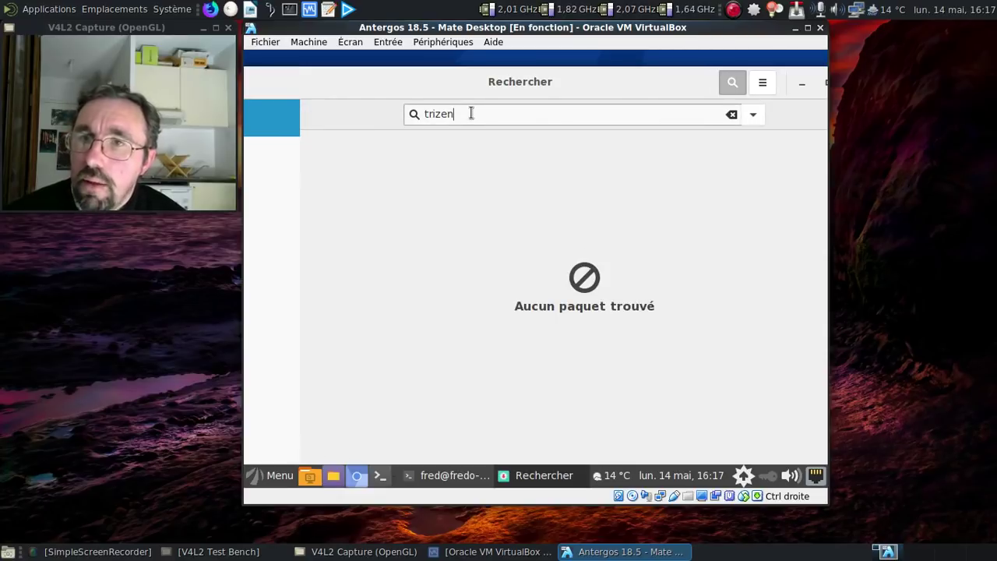
pyautogui.doubleClick(378, 91)
pyautogui.click(350, 155)
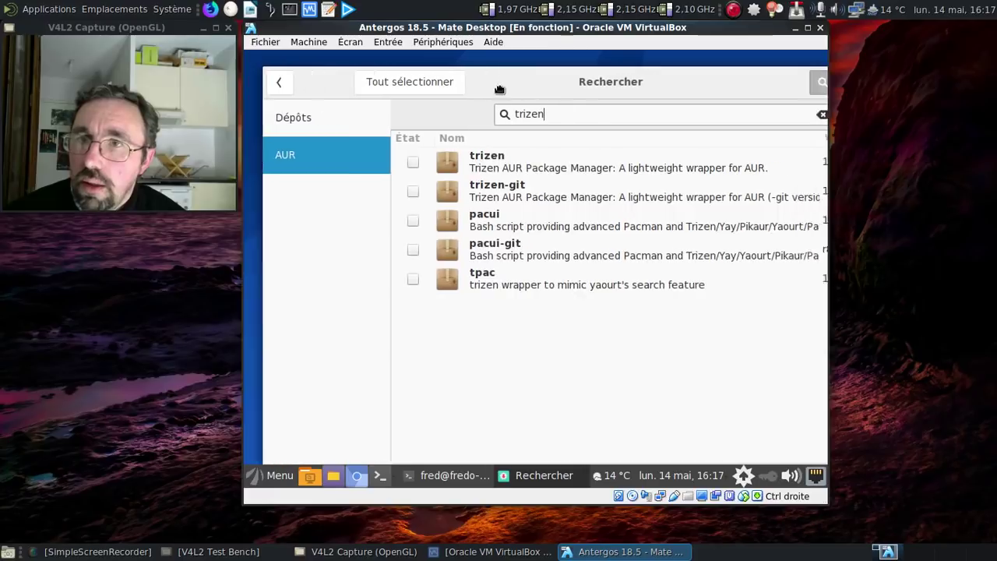
pyautogui.click(283, 161)
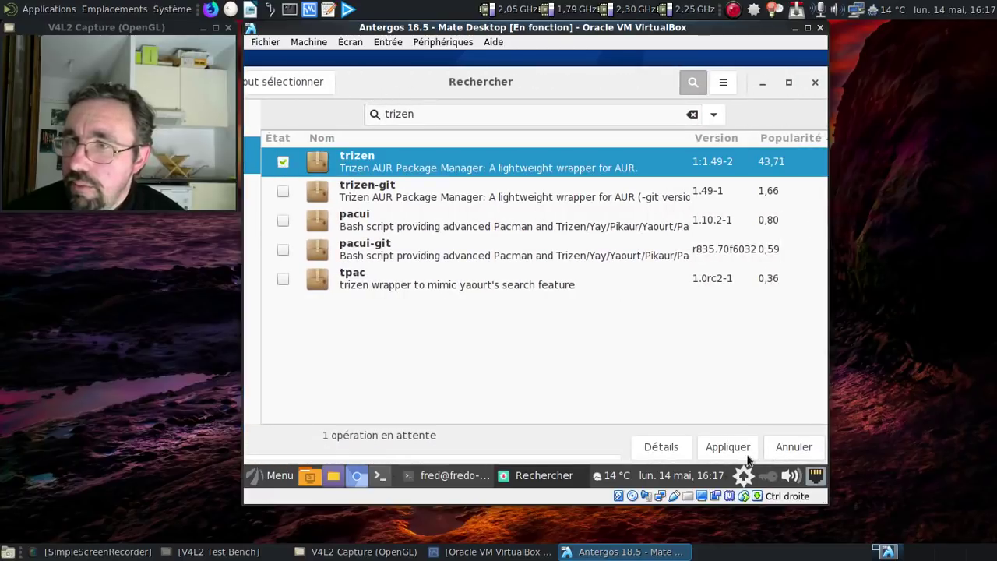
pyautogui.click(721, 453)
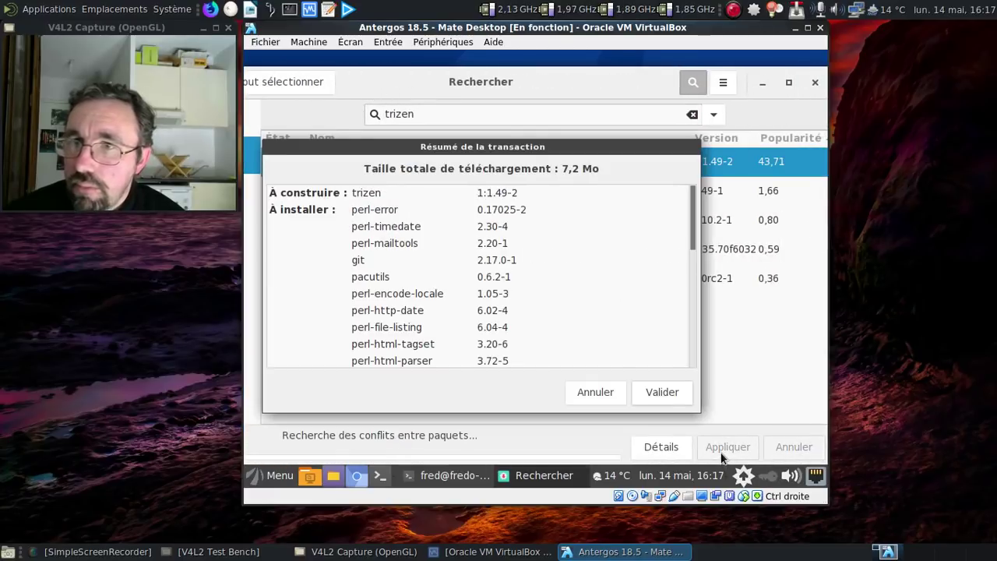
pyautogui.click(648, 391)
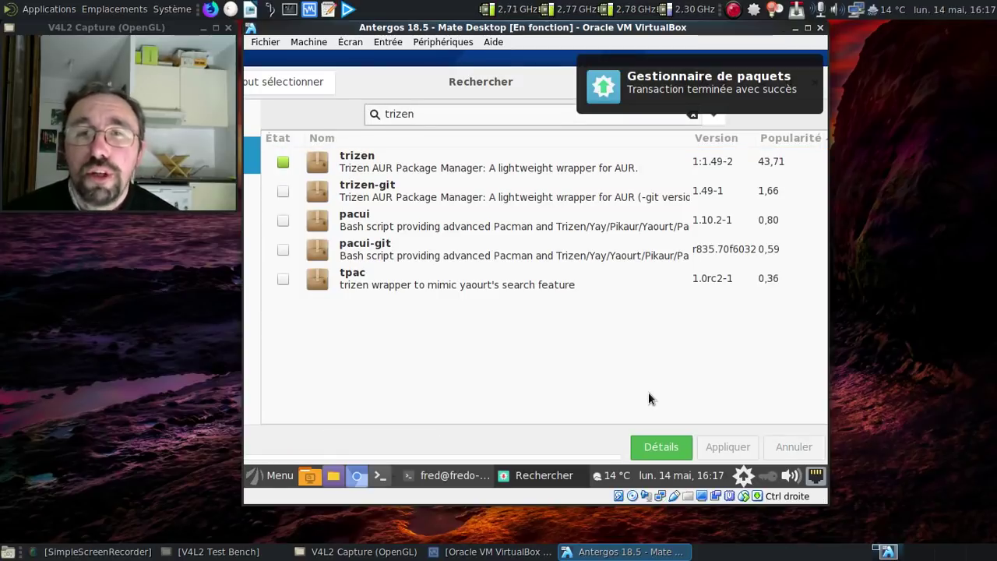
pyautogui.click(815, 80)
pyautogui.moveTo(607, 86); pyautogui.dragTo(533, 102)
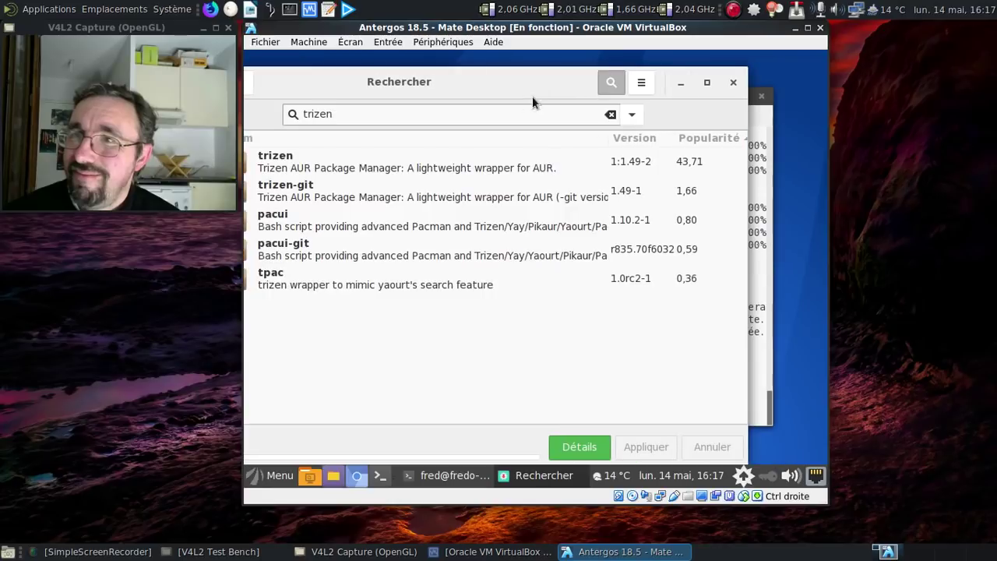
pyautogui.click(734, 82)
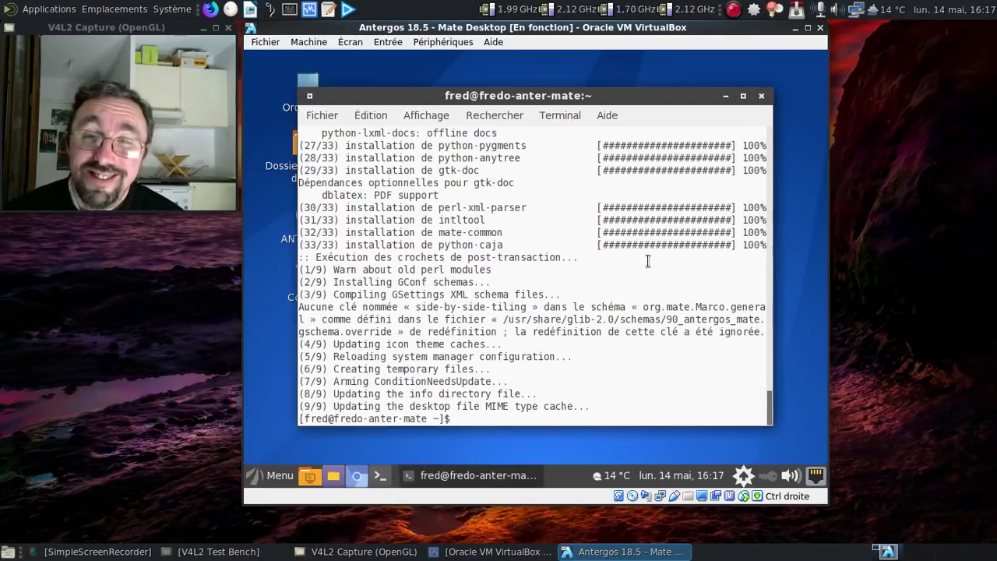
# Run trizen -S pamac-aur in the terminal and build it without editing the PKGBUILD or pamac.install
pyautogui.write('trizen -S')
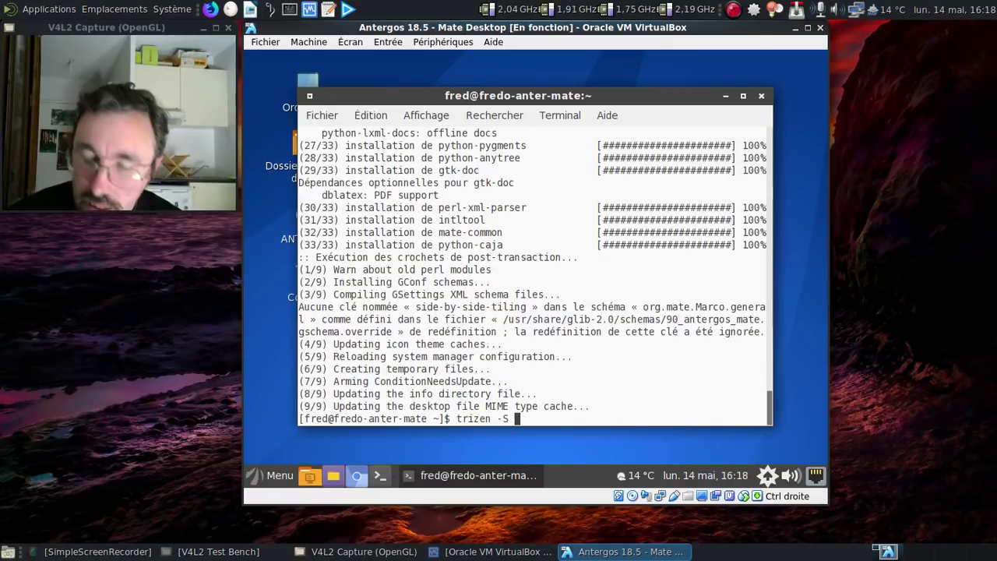
pyautogui.write(' pamac-aur')
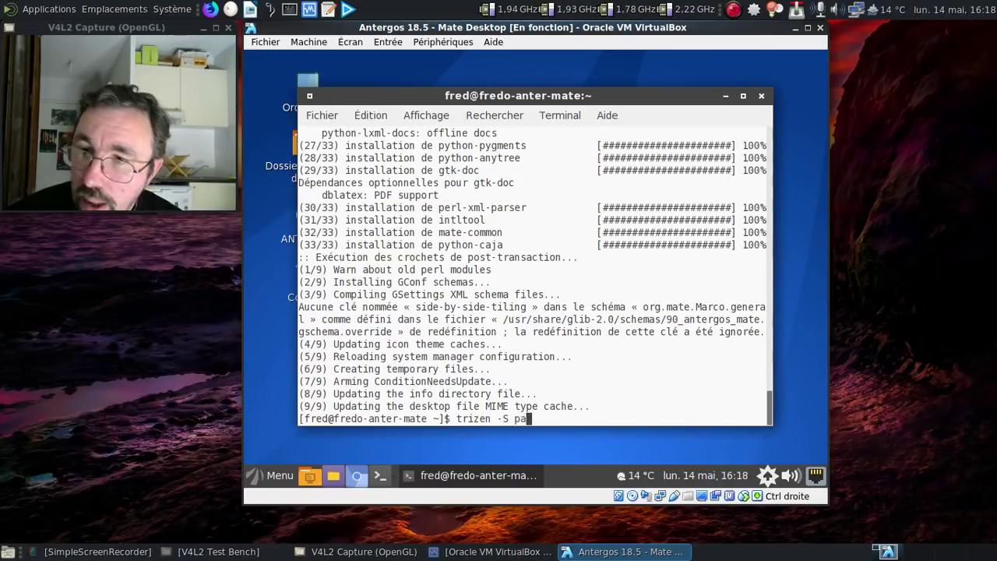
pyautogui.press('Return')
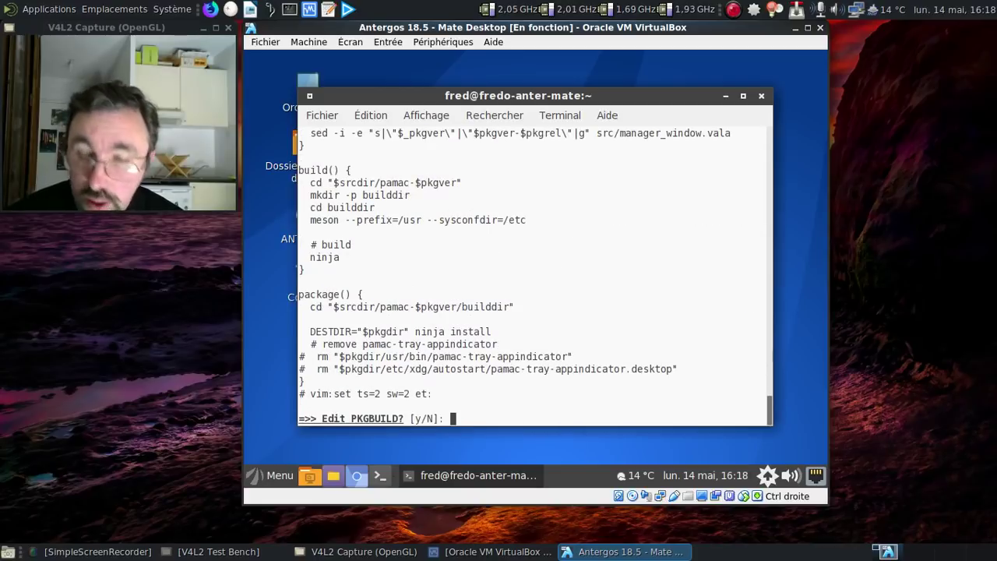
pyautogui.press('Return')
pyautogui.write('n')
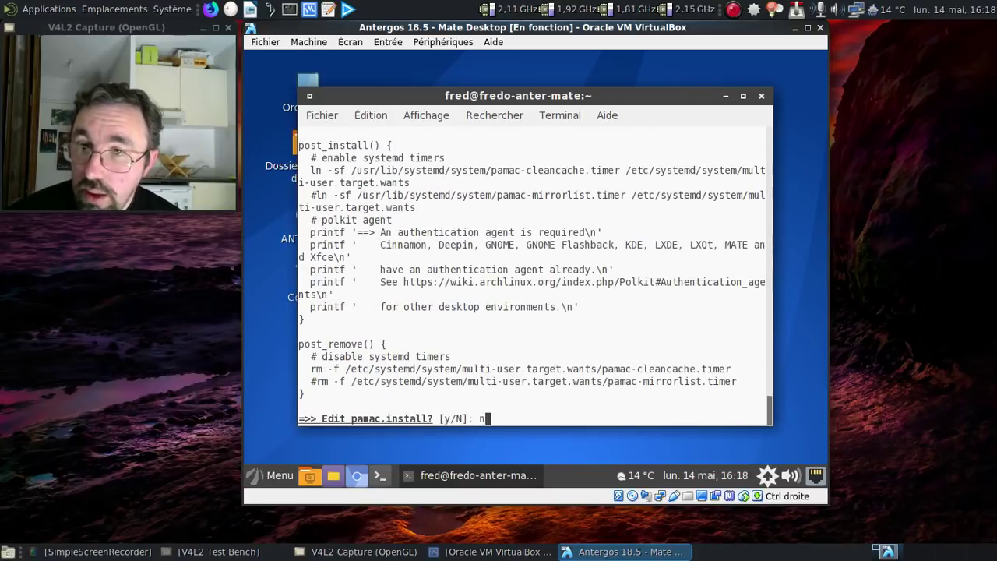
pyautogui.press('Return')
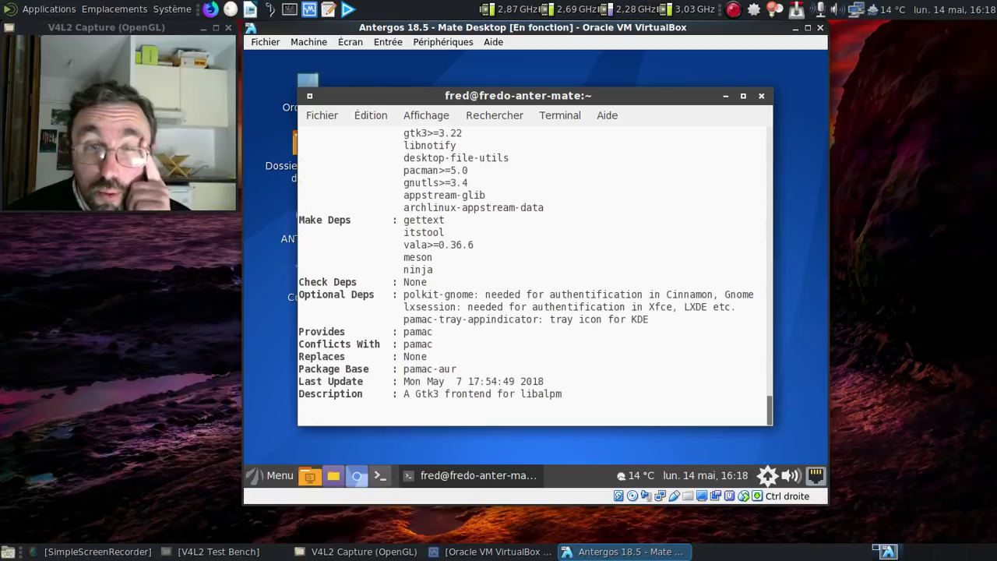
pyautogui.press('Return')
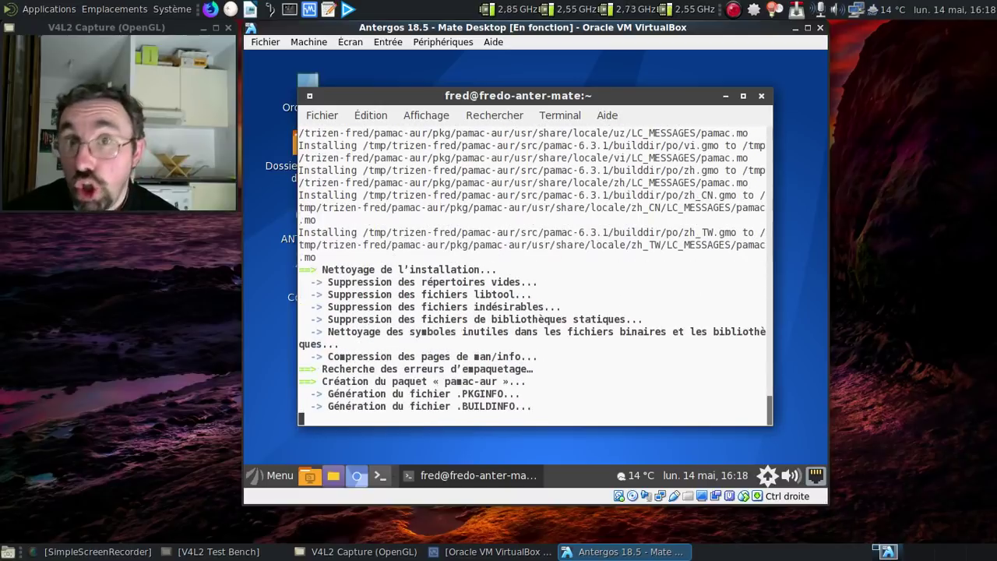
# Agree to remove the conflicting pamac package and confirm the installation of pamac-aur
pyautogui.write('o')
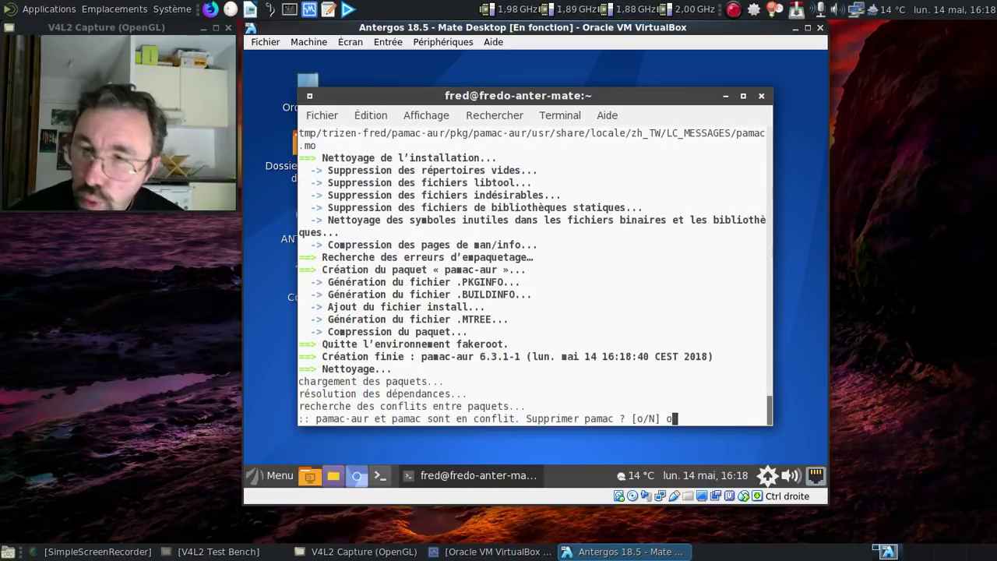
pyautogui.press('Return')
pyautogui.press('Return')
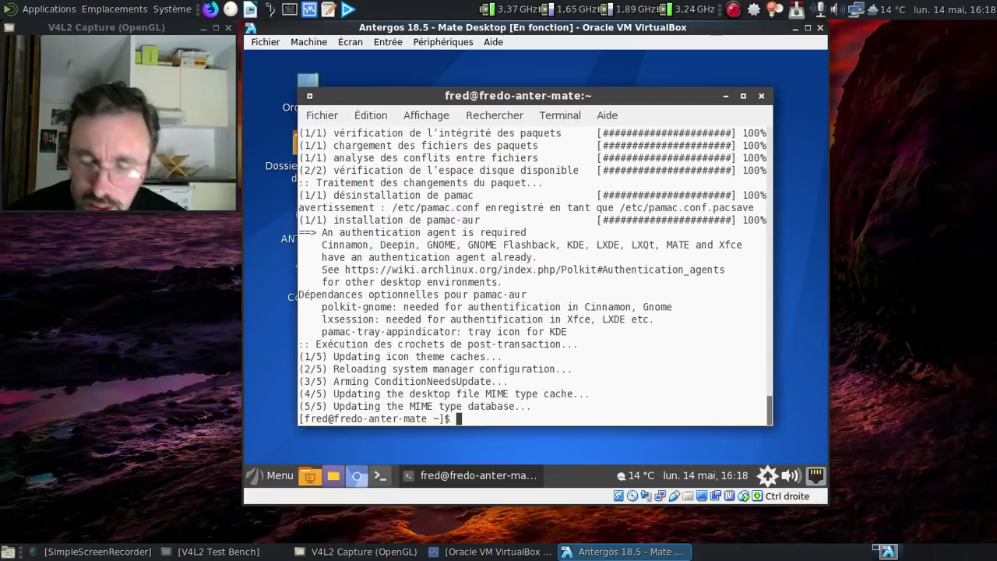
# Search the repositories and AUR for brisk packages with trizen -Ss brisk
pyautogui.write('trizen -Ss')
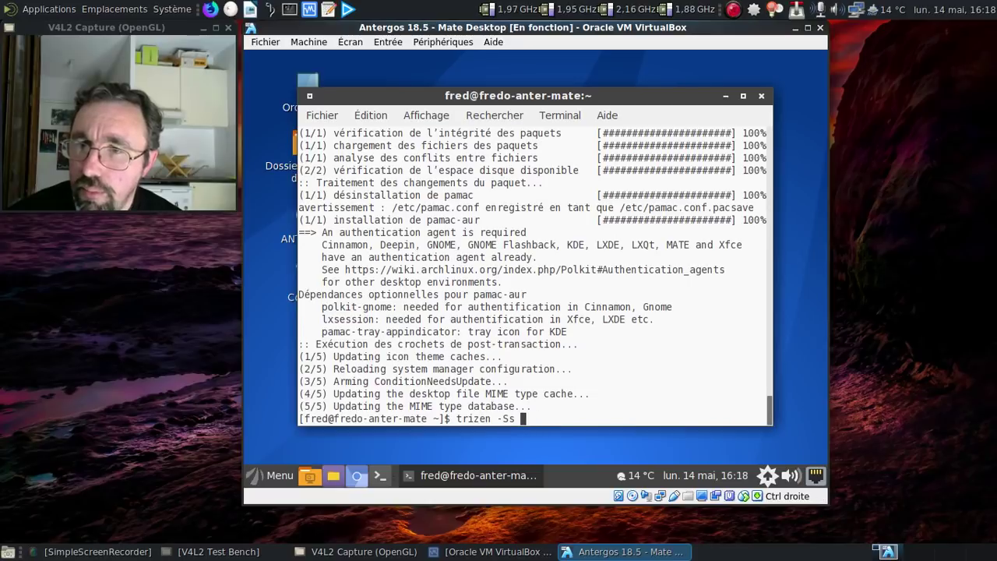
pyautogui.write(' brisk')
pyautogui.press('Return')
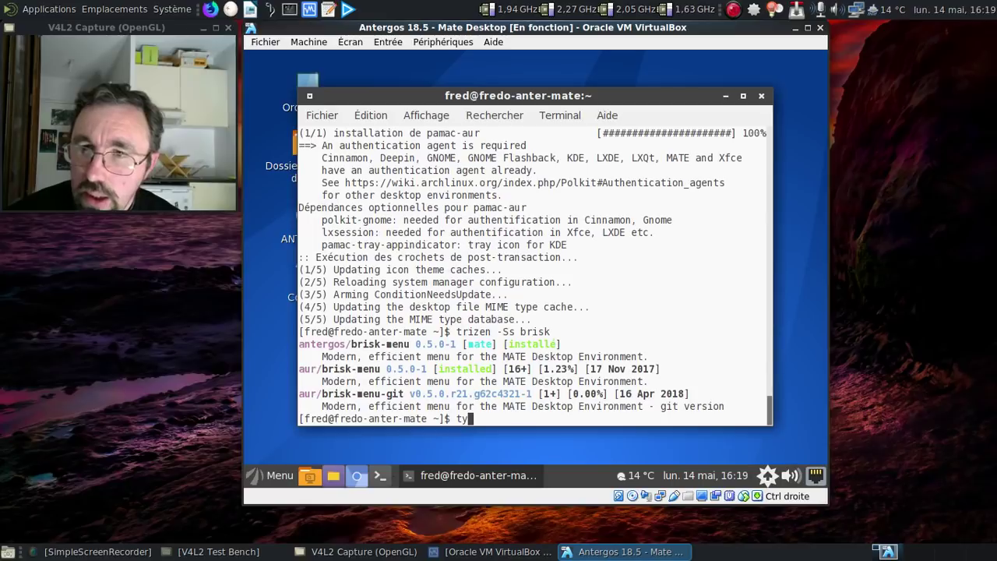
# Try to install aur/brisk-menu with trizen -S, leaving the PKGBUILD unedited and accepting the installation of its missing build dependencies
pyautogui.write('tri')
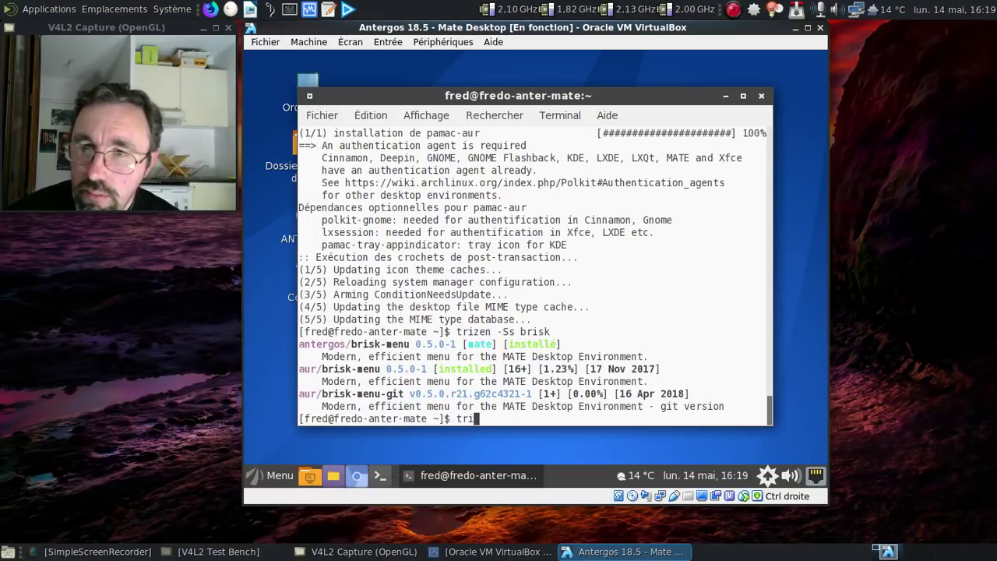
pyautogui.write('zen -S a')
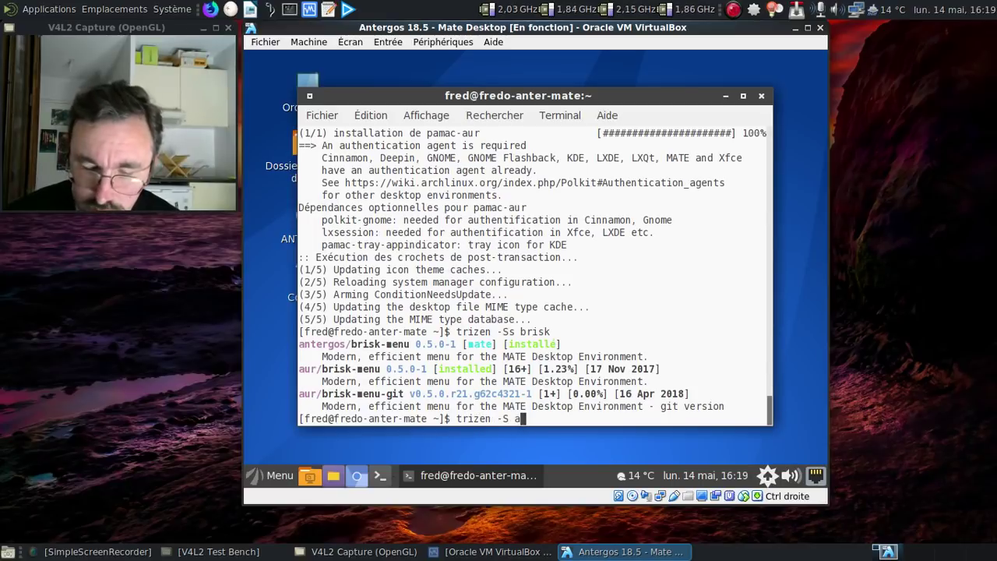
pyautogui.write('ur/brisk')
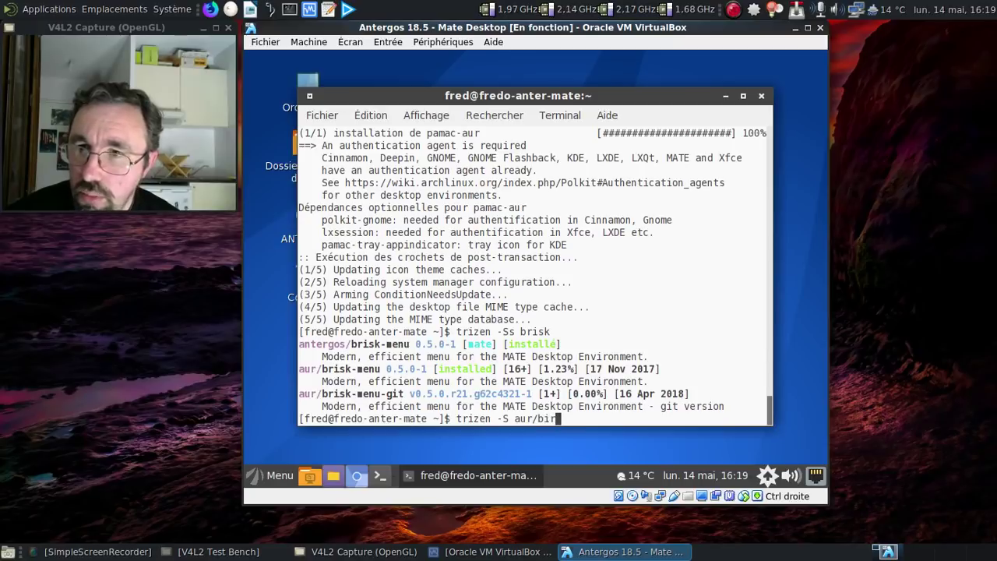
pyautogui.write('-menu')
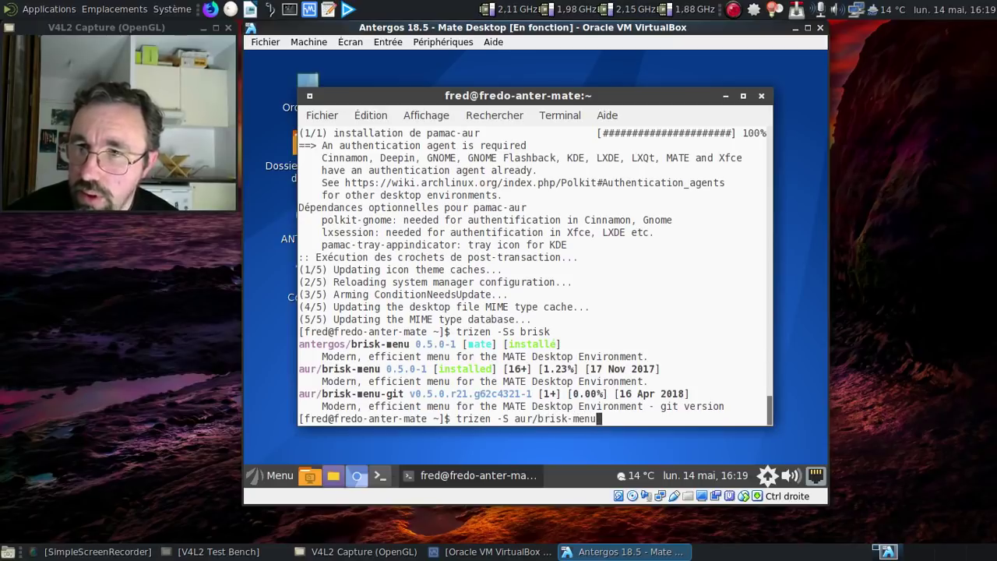
pyautogui.press('Return')
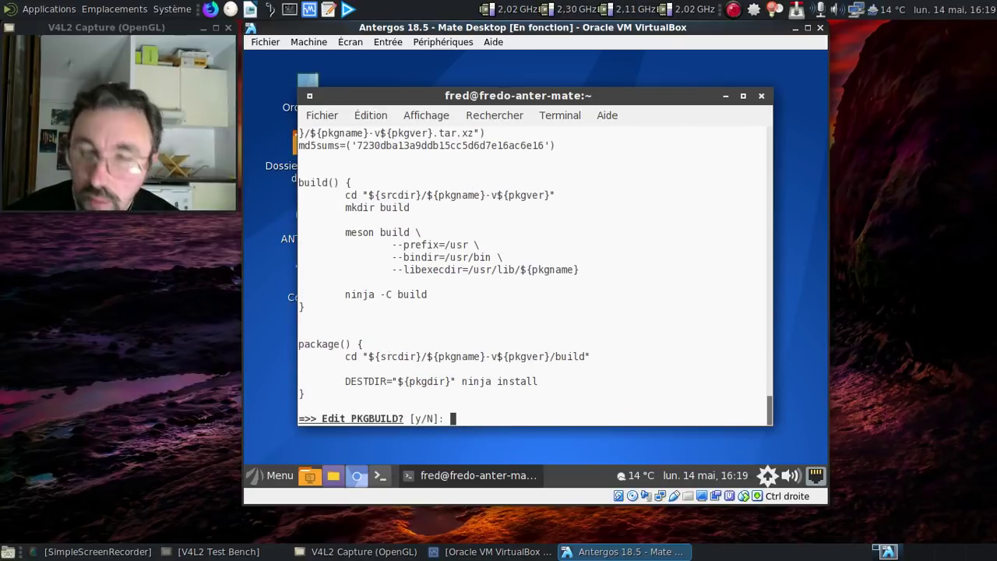
pyautogui.write('n')
pyautogui.press('Return')
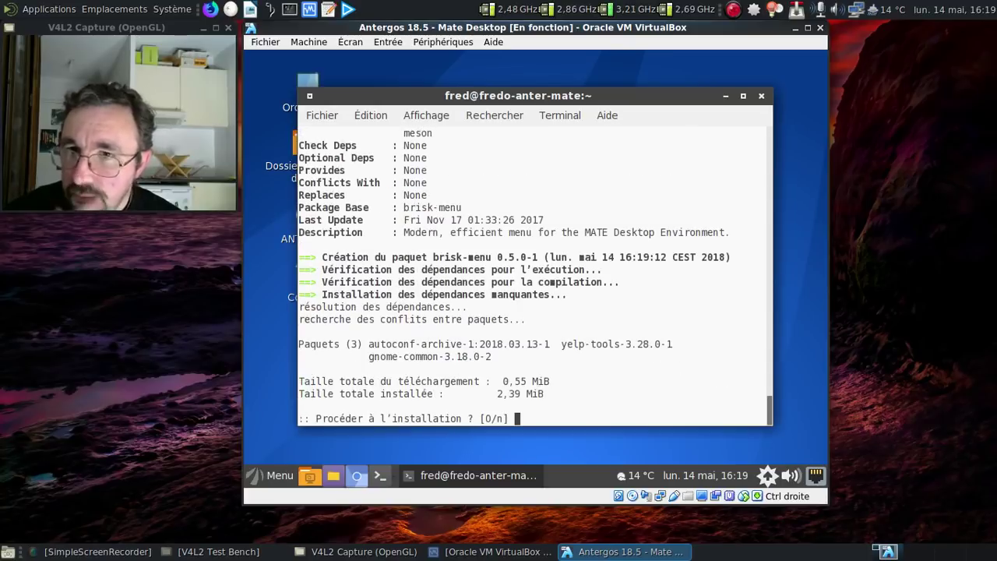
pyautogui.press('Return')
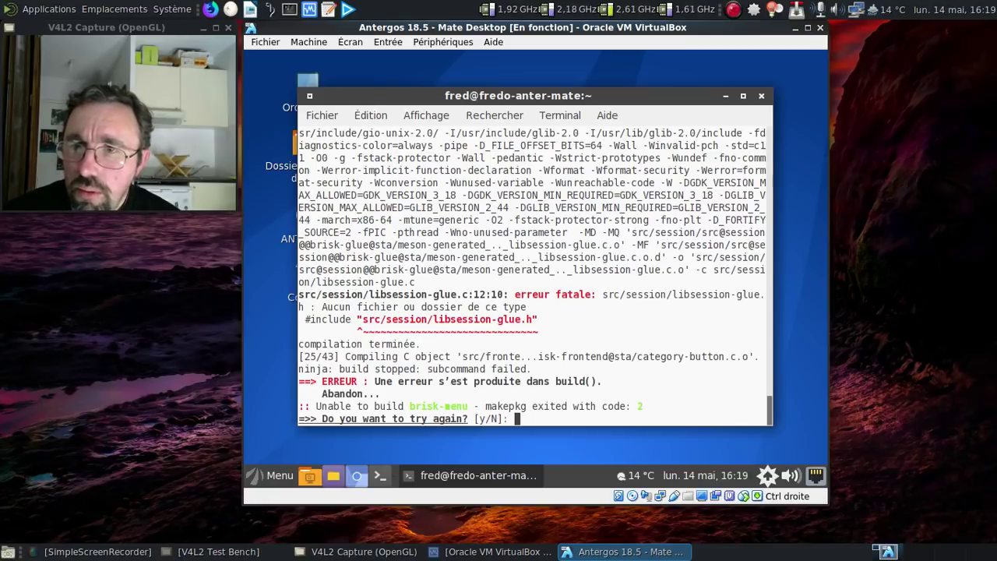
# Answer n to both the retry prompt and the exit prompt of the brisk-menu build
pyautogui.write('n')
pyautogui.press('Return')
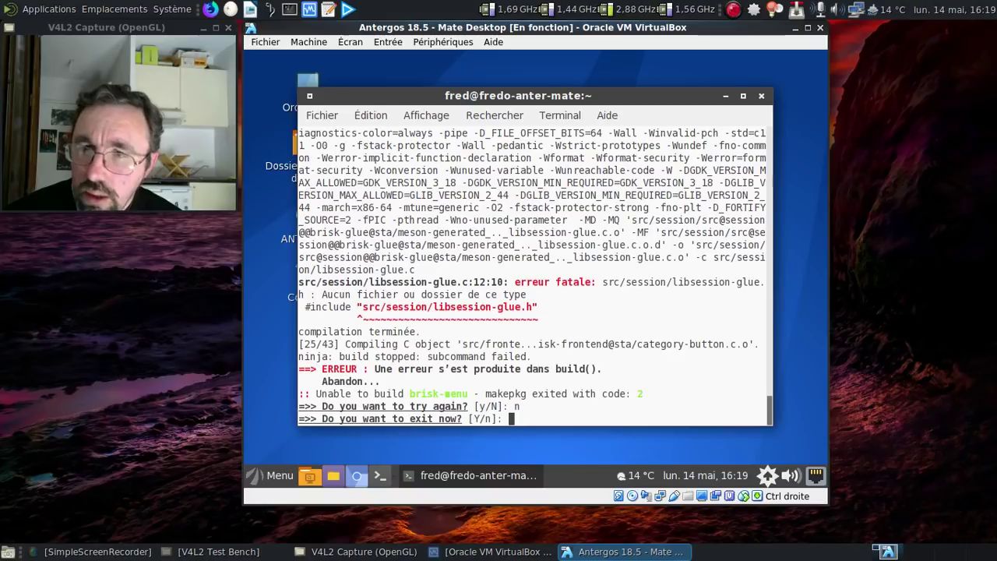
pyautogui.write('n')
pyautogui.press('Return')
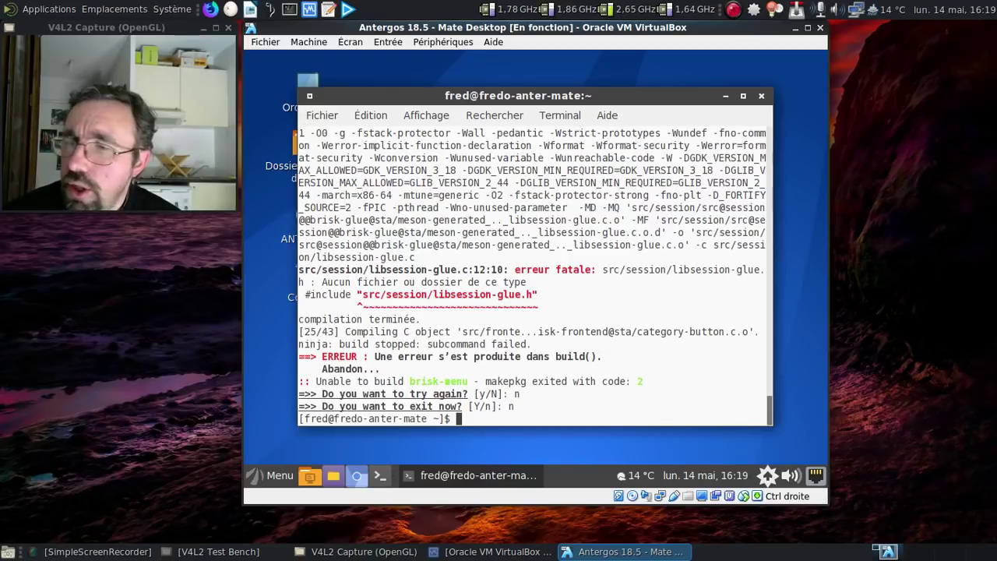
# Download the brisk-menu-git build files from the AUR with trizen -G brisk-menu-git
pyautogui.write('t')
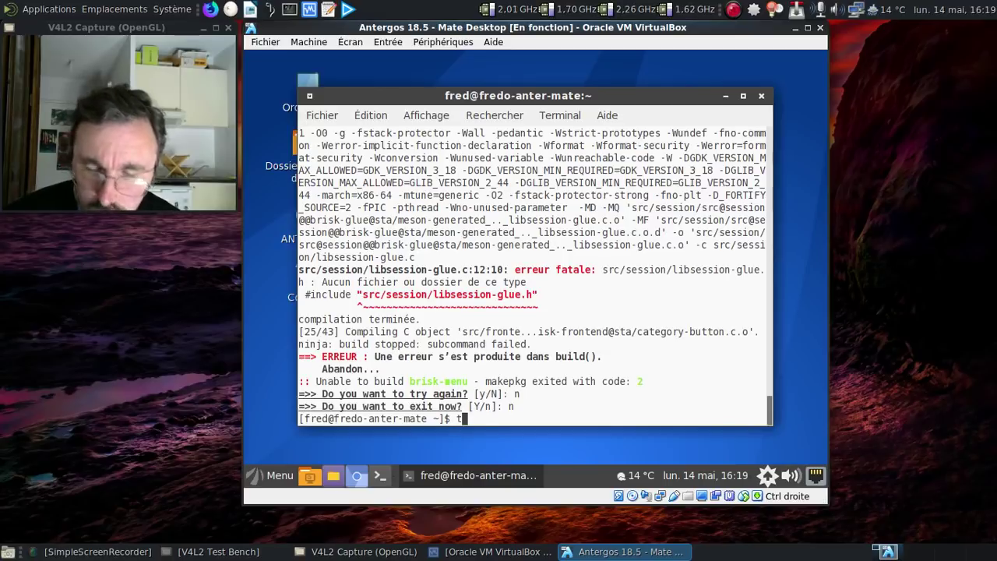
pyautogui.write('rizen -G b')
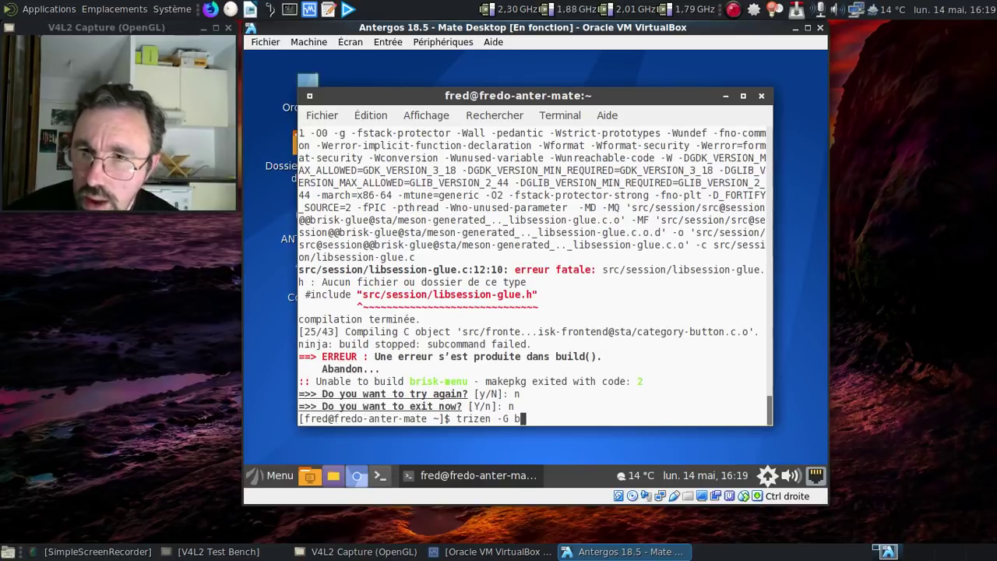
pyautogui.write('risk-menu-gu')
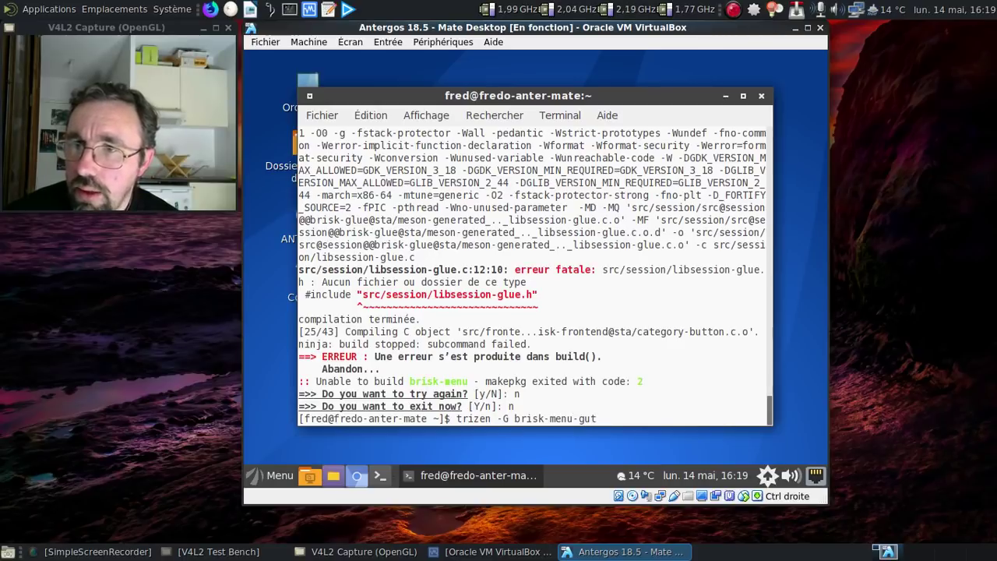
pyautogui.write('t')
pyautogui.press('Return')
pyautogui.write('les')
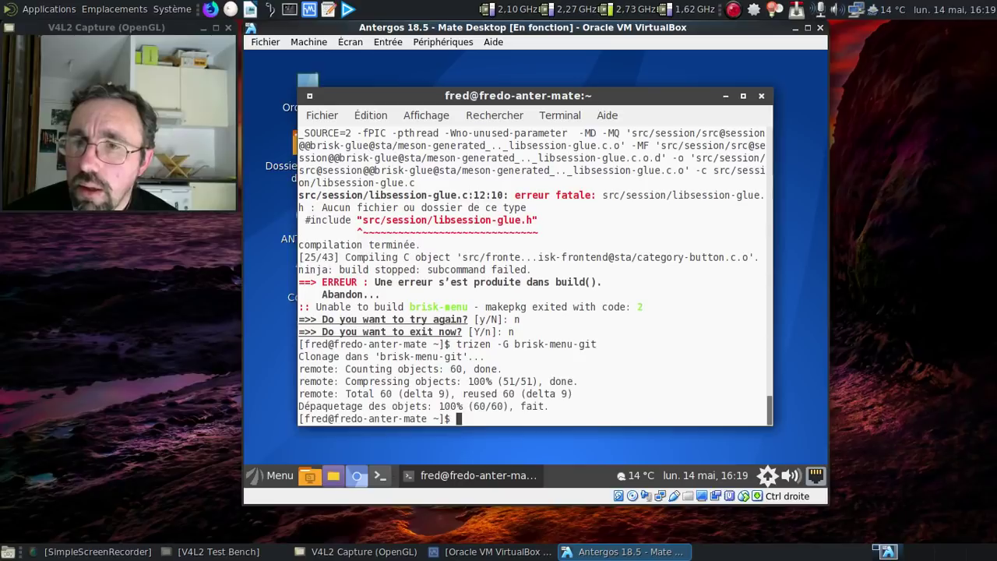
pyautogui.write('s brisk-m')
pyautogui.press('BackSpace')
pyautogui.press('BackSpace')
pyautogui.press('BackSpace')
pyautogui.press('BackSpace')
pyautogui.press('BackSpace')
pyautogui.press('BackSpace')
pyautogui.press('BackSpace')
pyautogui.press('BackSpace')
pyautogui.press('BackSpace')
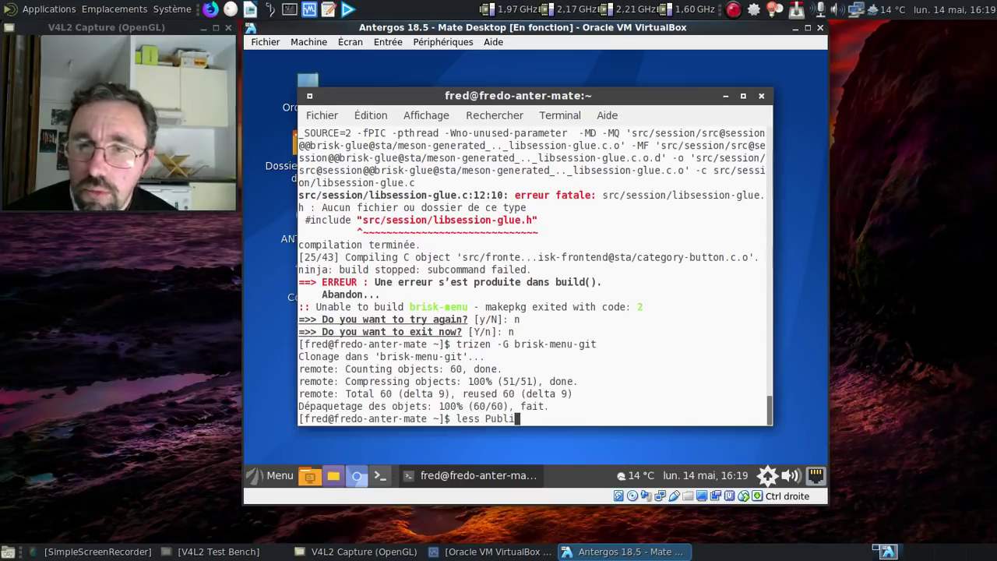
pyautogui.press('BackSpace')
pyautogui.press('BackSpace')
pyautogui.press('BackSpace')
# Change the terminal's working directory to brisk-menu-git/
pyautogui.write('cd ')
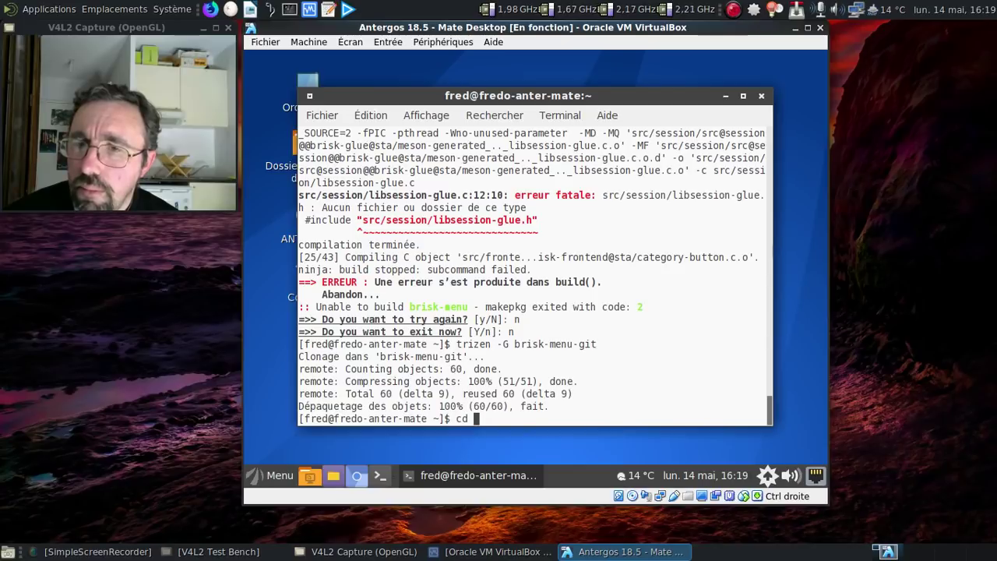
pyautogui.write('br')
pyautogui.press('Tab')
pyautogui.press('Return')
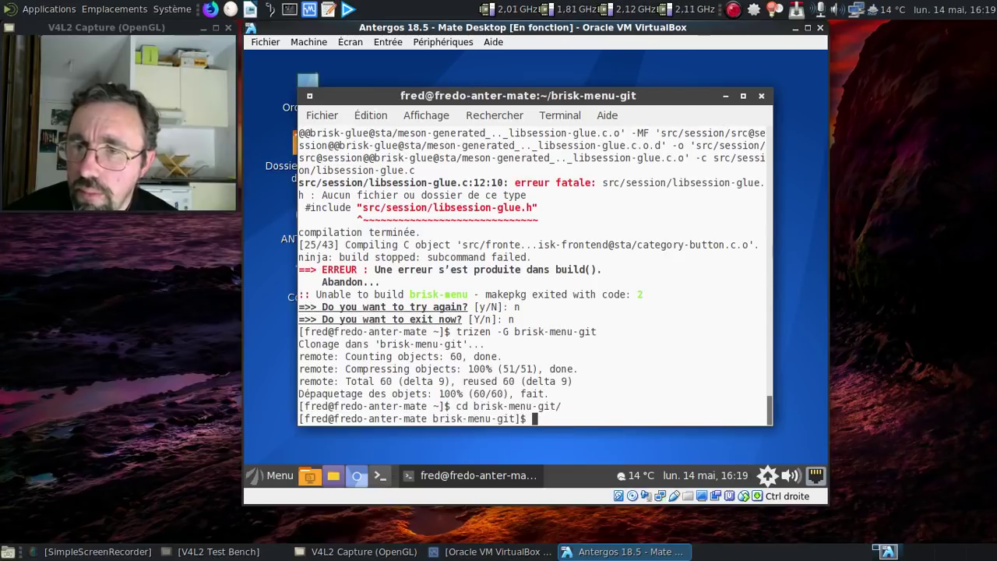
# View the PKGBUILD with less, close it, and build the package with makepkg -s
pyautogui.write('less P')
pyautogui.press('Tab')
pyautogui.press('Return')
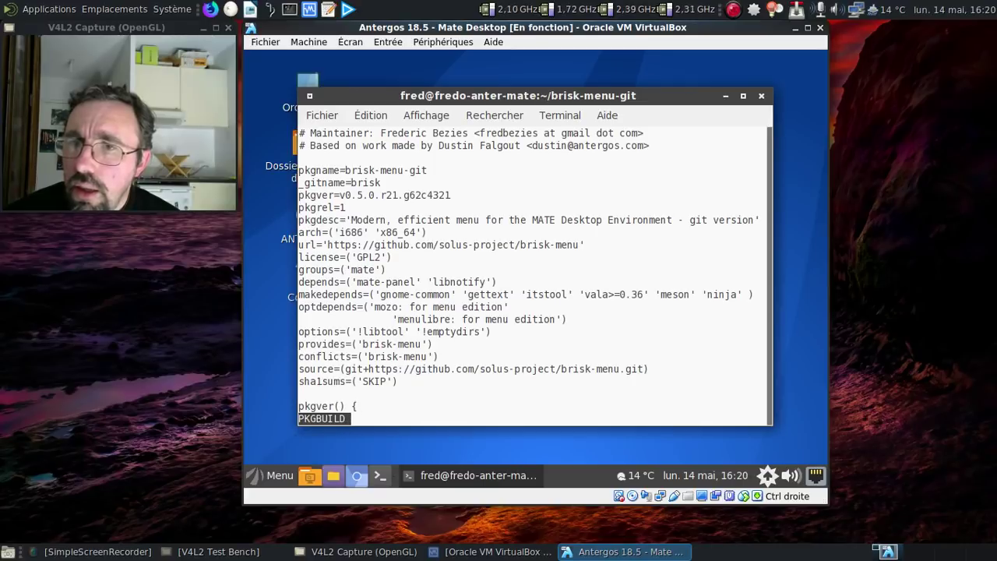
pyautogui.write('q')
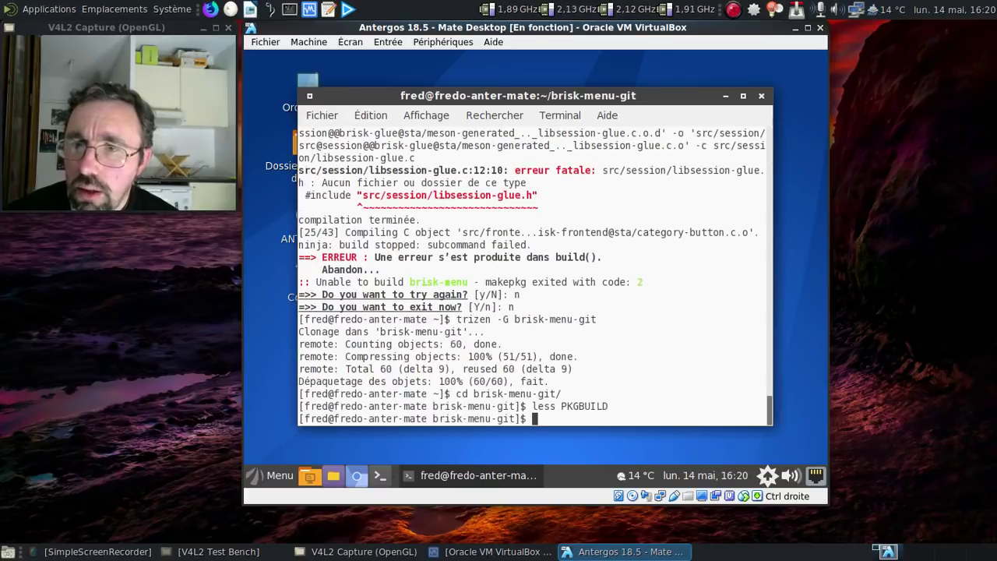
pyautogui.write('makepkg -s')
pyautogui.press('Return')
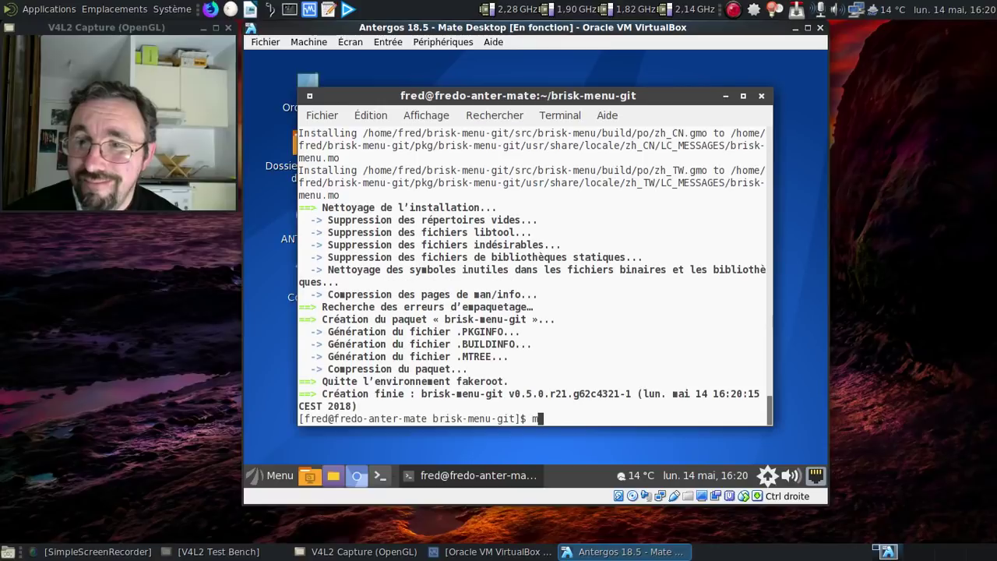
# Reopen the PKGBUILD with less, highlight the maintainer details in its first line, and quit the viewer
pyautogui.write('less PKGBUILD')
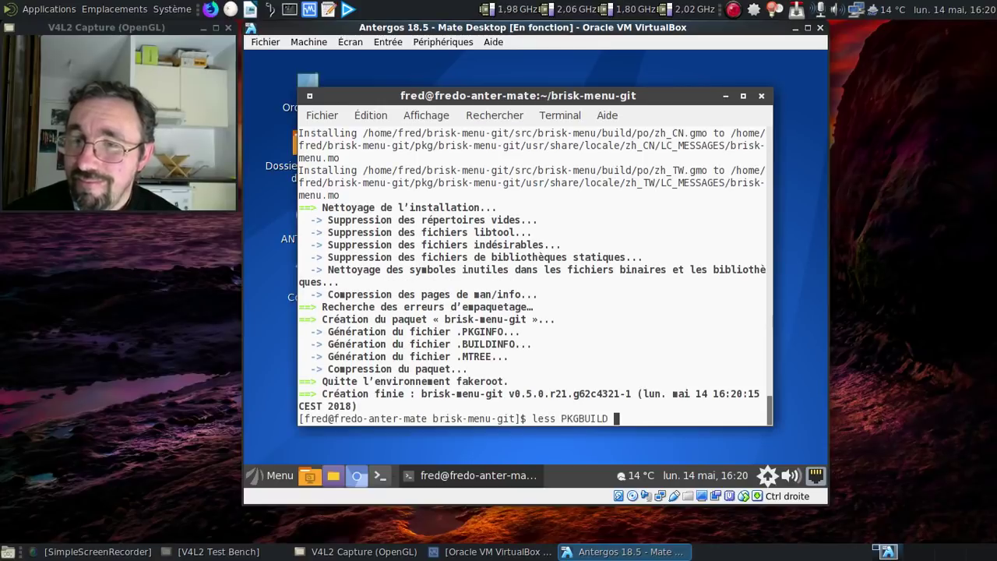
pyautogui.press('Return')
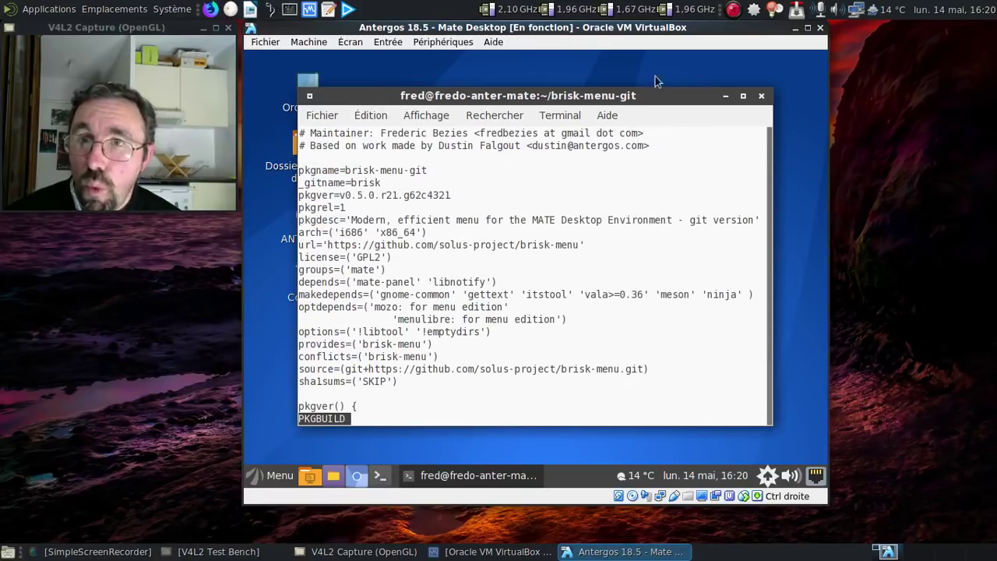
pyautogui.moveTo(376, 134); pyautogui.dragTo(644, 133)
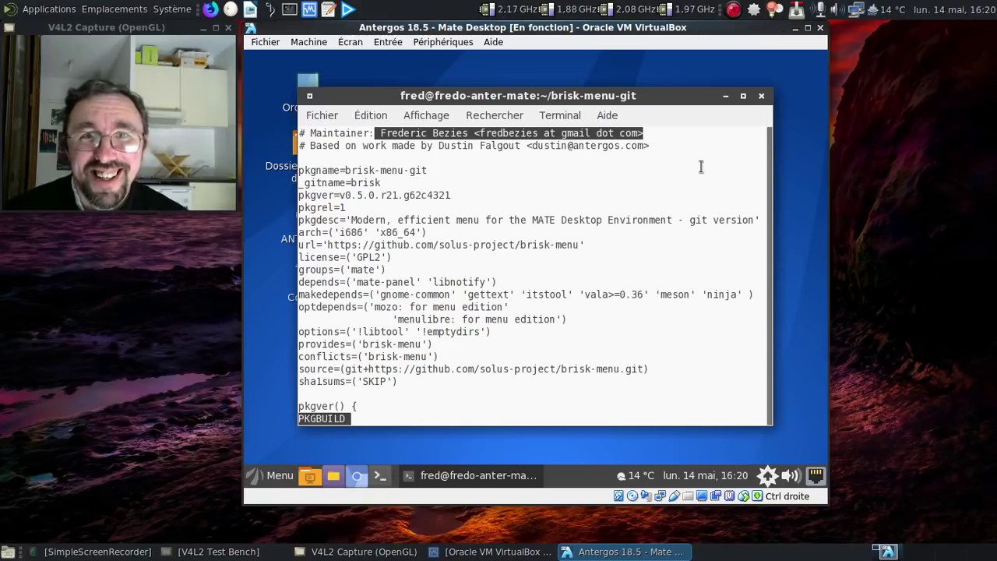
pyautogui.press('q')
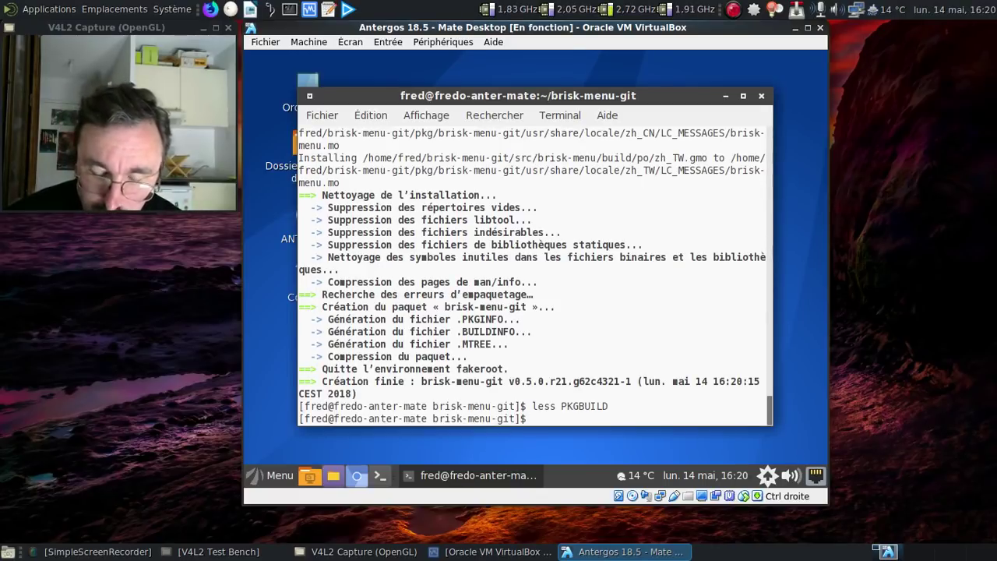
# Install the built brisk-menu-git-v0.5.0.r21.g62c4321-1-x86_64.pkg.tar package with trizen -U, agreeing to remove the conflicting brisk-menu
pyautogui.write('trizen -')
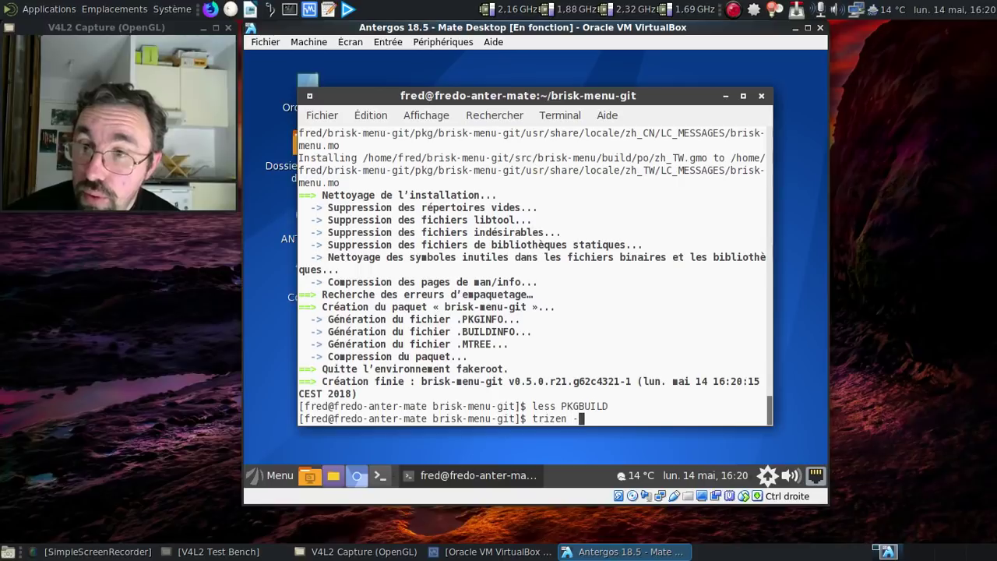
pyautogui.write('U ')
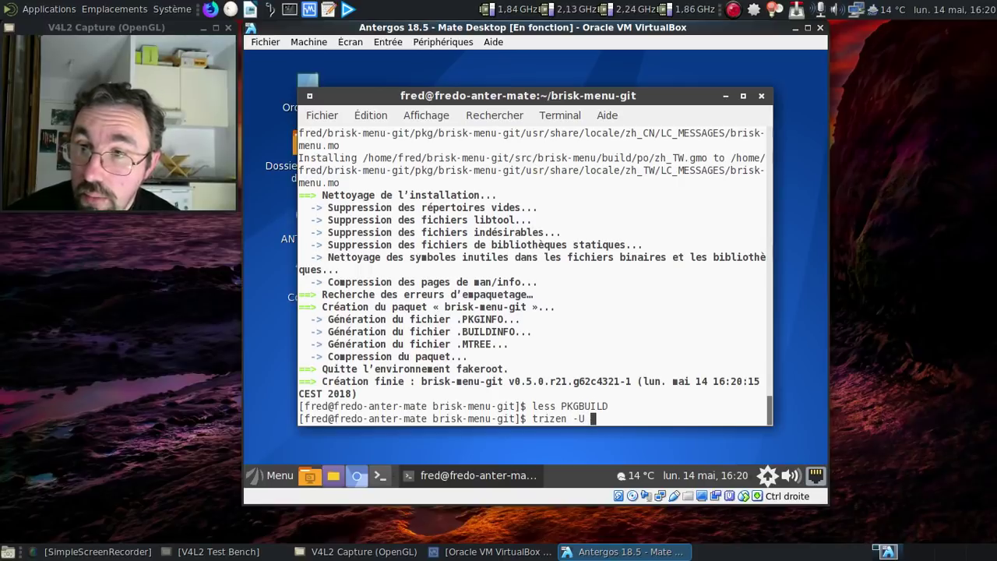
pyautogui.write('brisk-menu')
pyautogui.press('Tab')
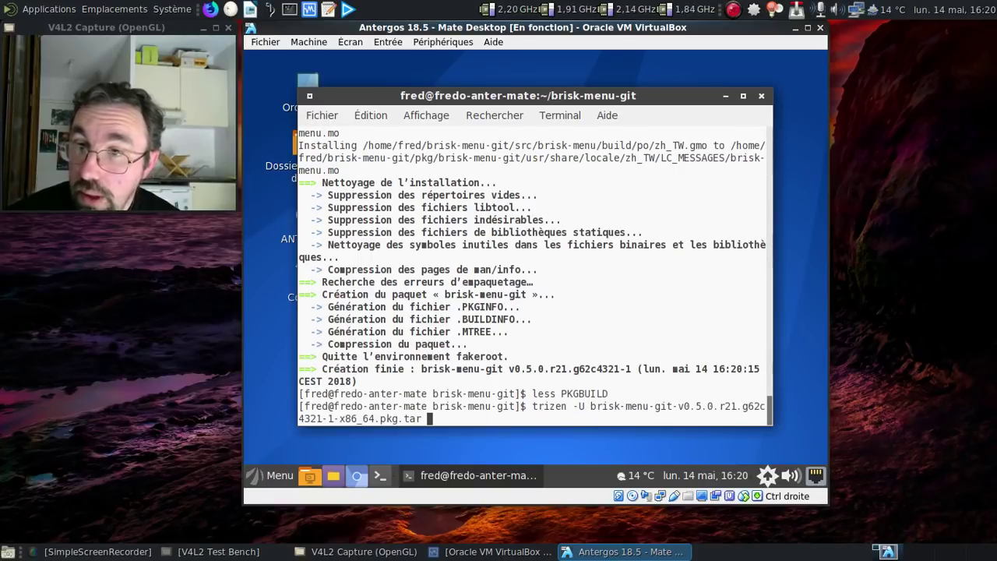
pyautogui.press('Return')
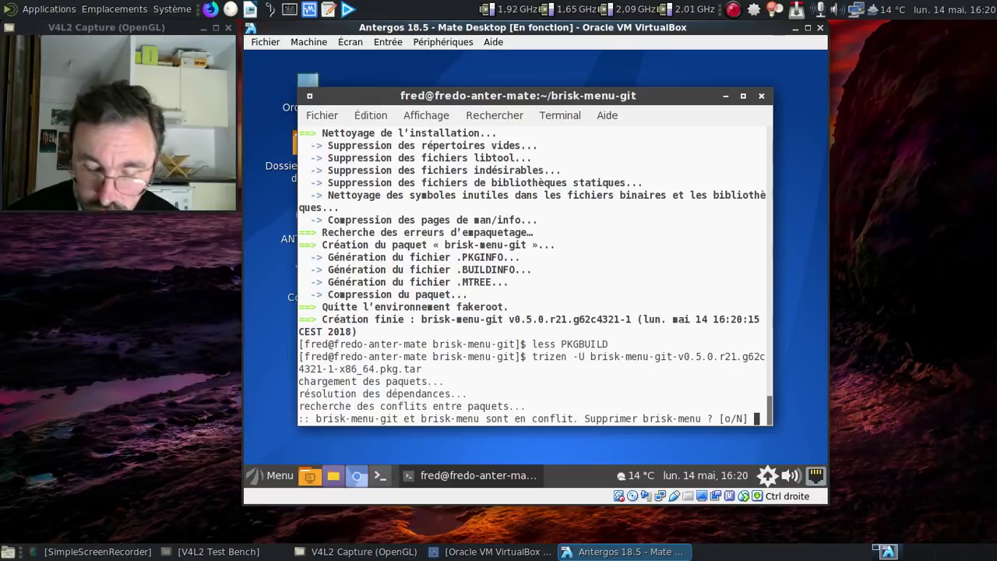
pyautogui.write('o')
pyautogui.press('Return')
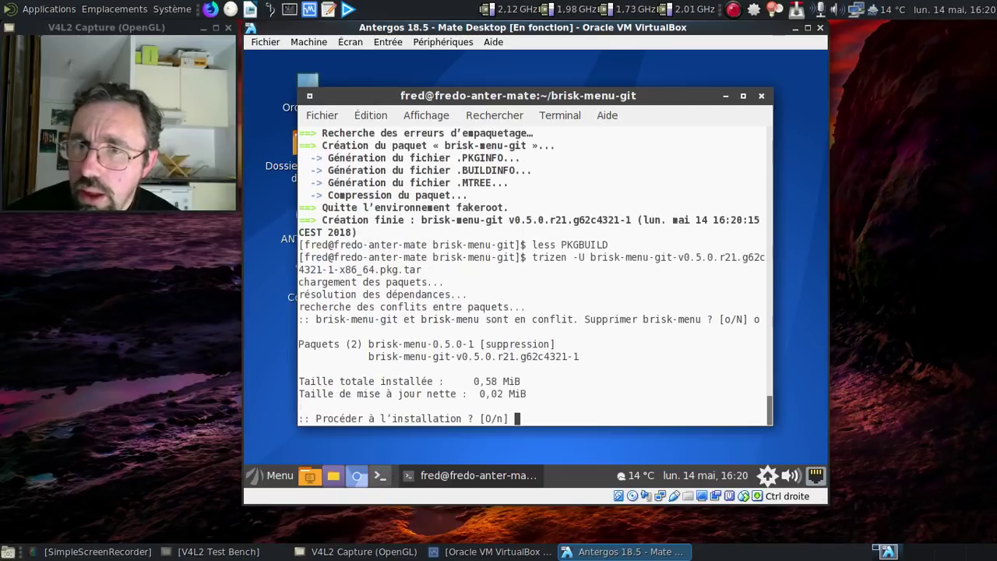
pyautogui.press('Return')
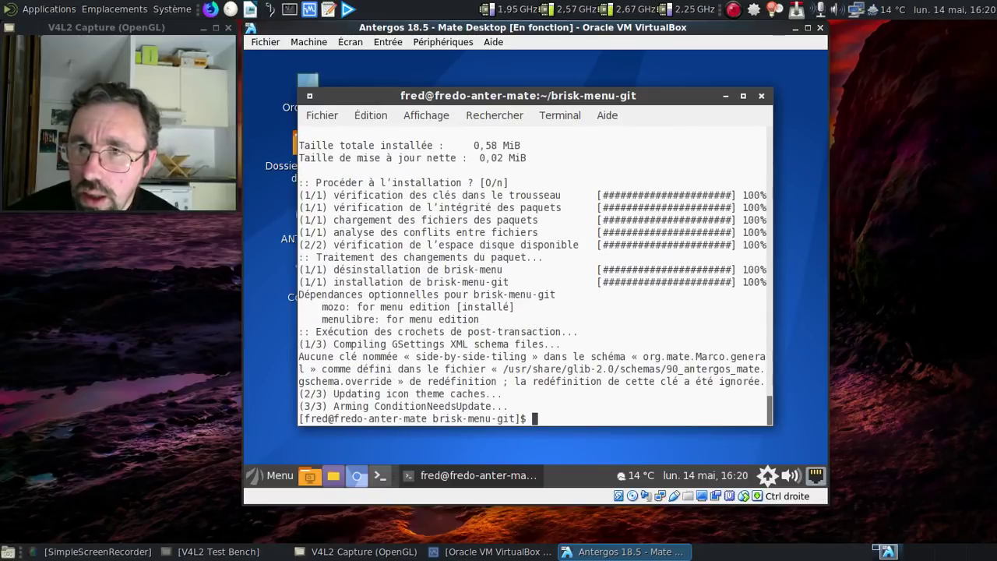
# Exit the terminal and log out of the MATE session
pyautogui.write('exit')
pyautogui.press('Return')
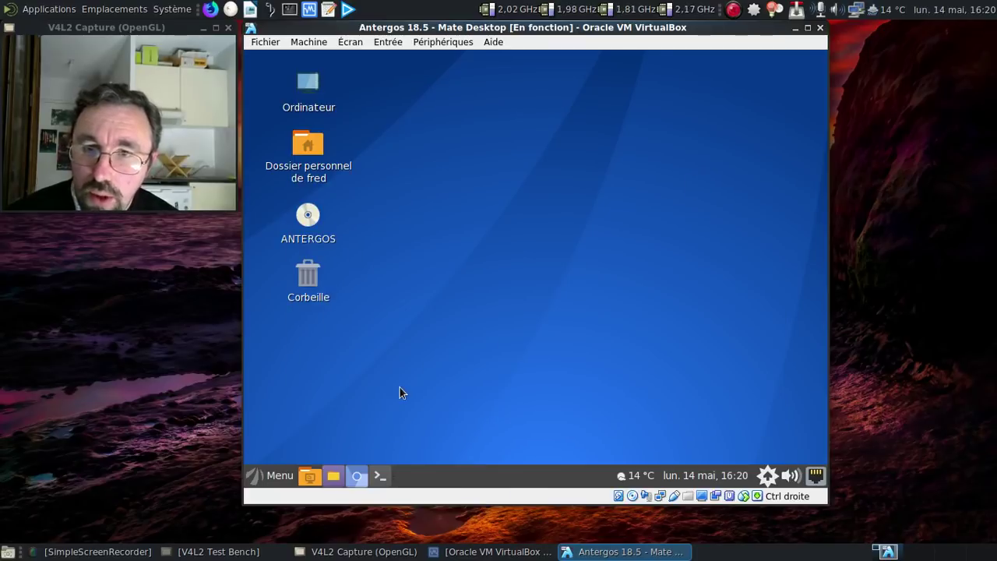
pyautogui.click(274, 474)
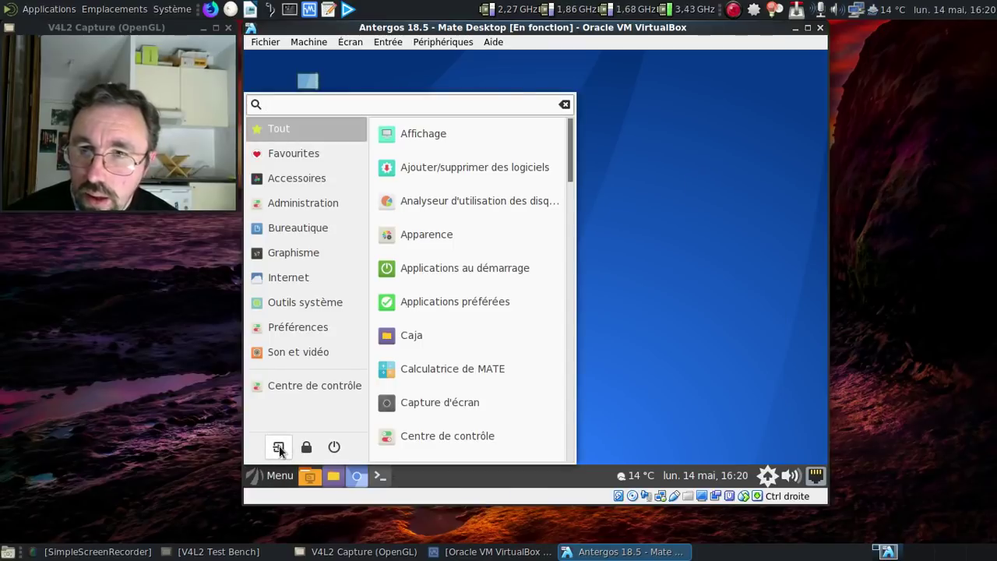
pyautogui.click(279, 448)
pyautogui.click(632, 314)
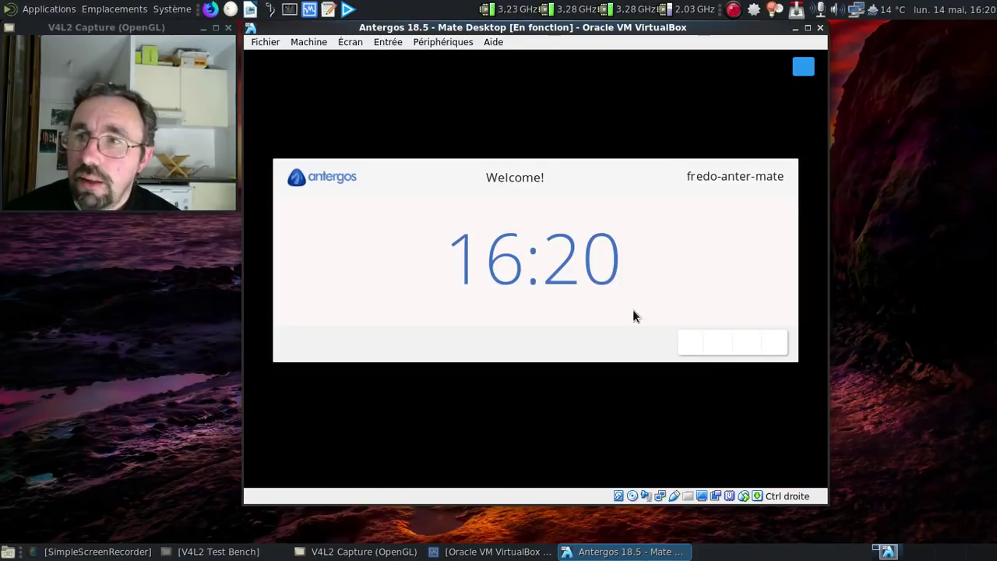
# Log back into the MATE session with the account password and dismiss the network connection notification
pyautogui.click(586, 279)
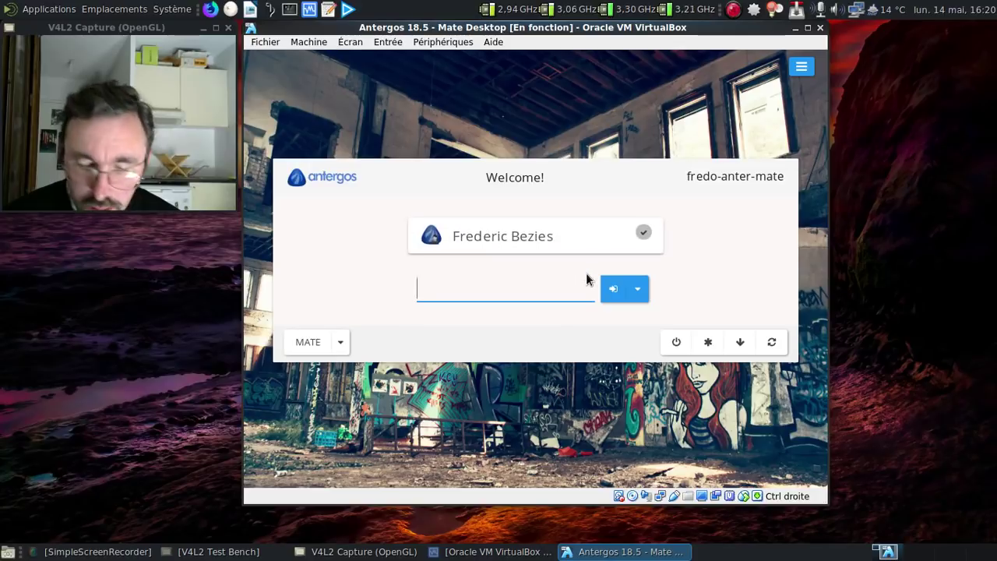
pyautogui.write('•••••••')
pyautogui.press('Return')
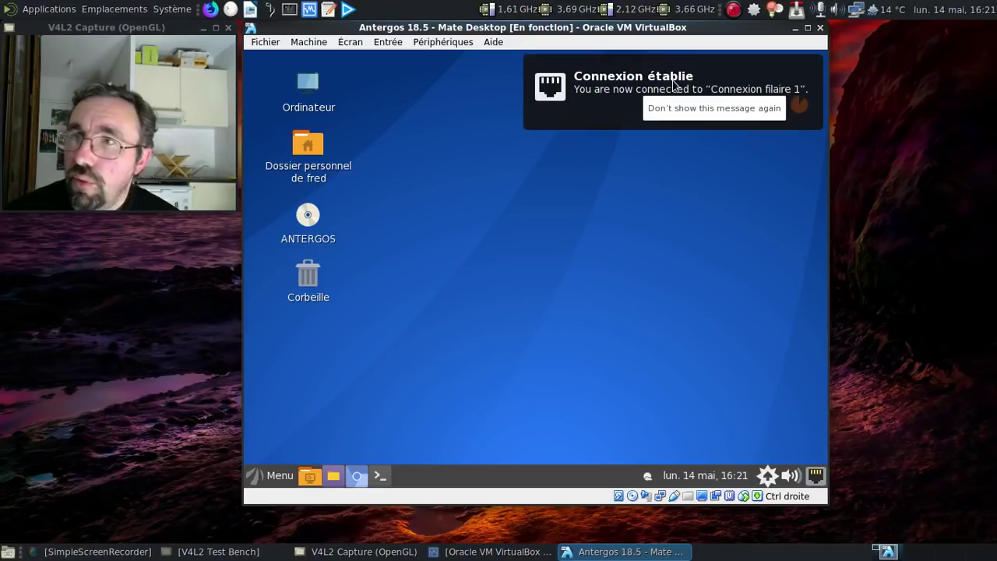
pyautogui.click(700, 75)
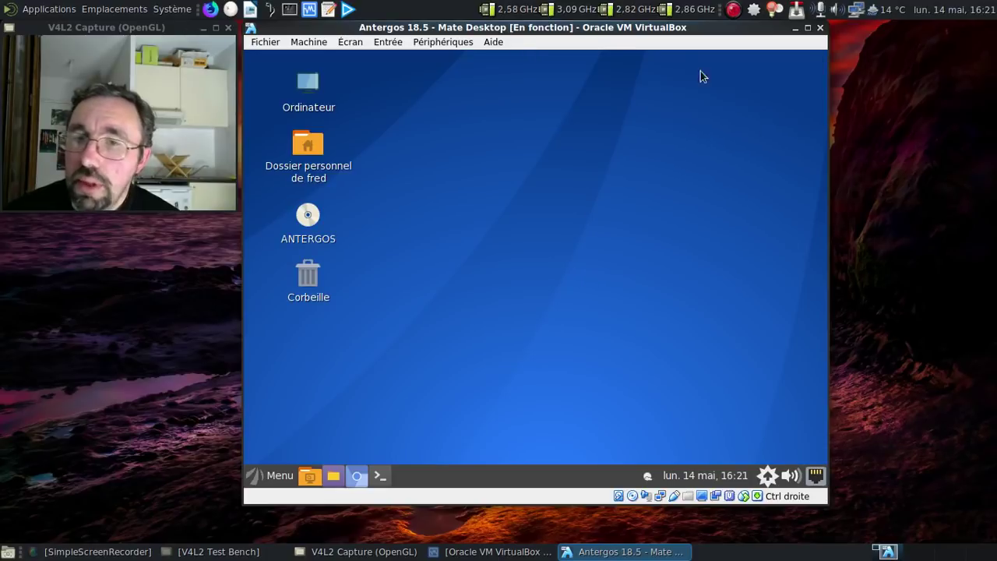
# View the Brisk menu's categories, open the main menu editor for it, and close the editor
pyautogui.click(266, 475)
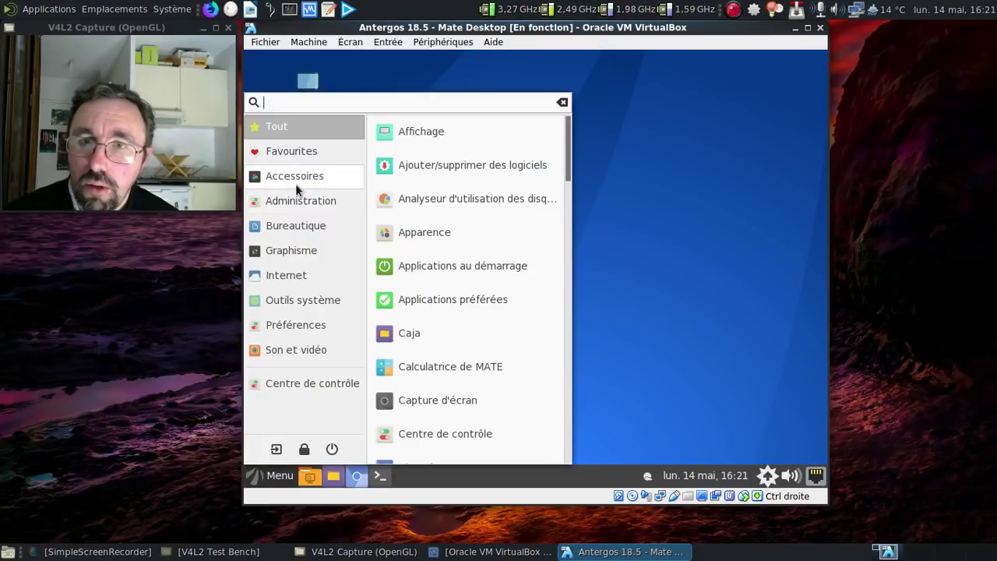
pyautogui.click(263, 476)
pyautogui.rightClick(263, 470)
pyautogui.click(275, 384)
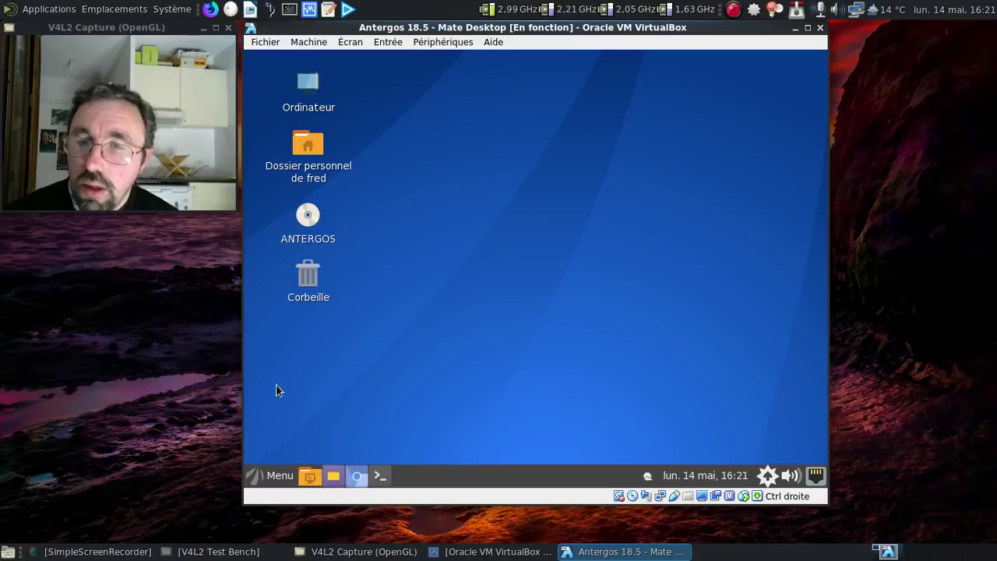
pyautogui.click(682, 371)
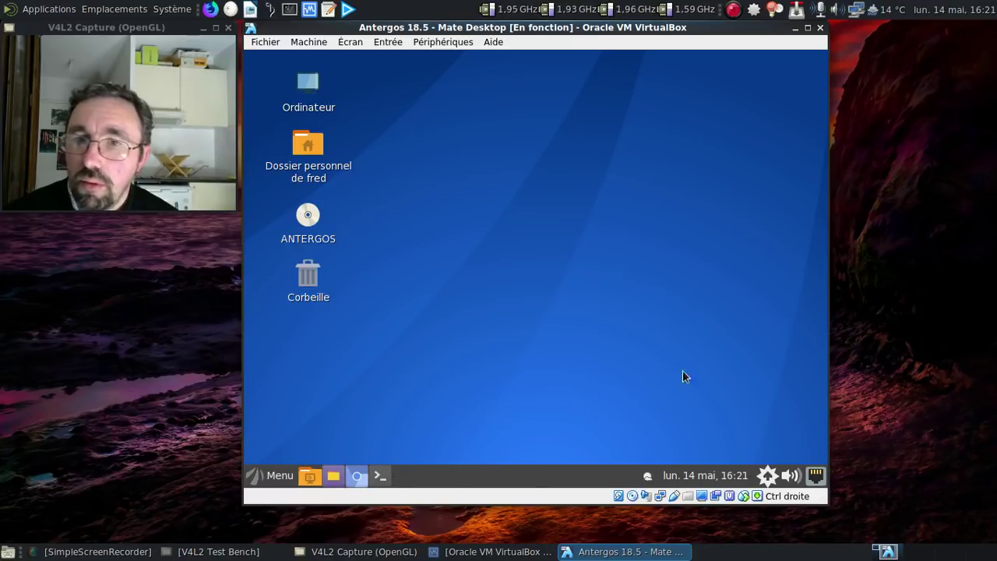
pyautogui.click(272, 477)
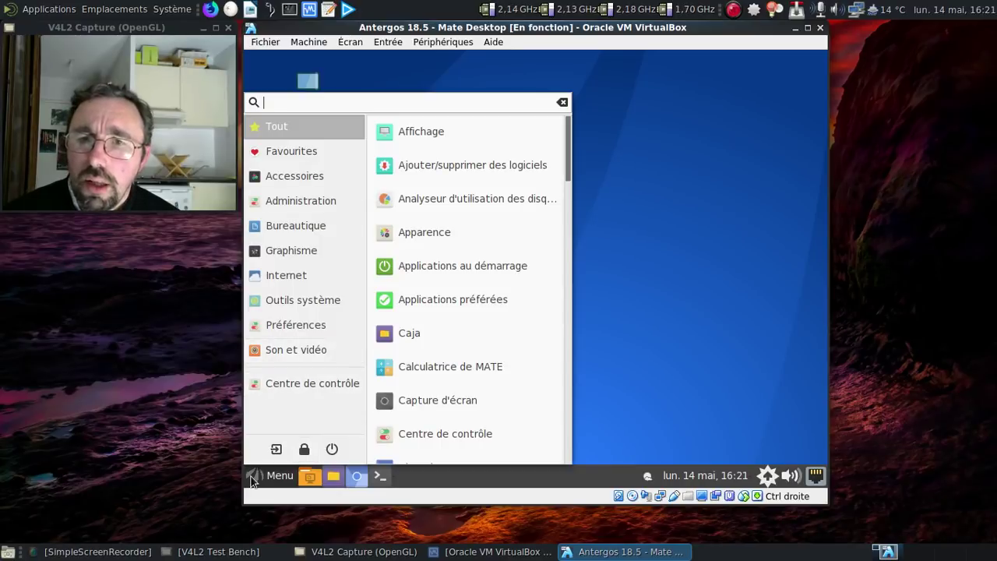
pyautogui.click(251, 478)
pyautogui.rightClick(251, 479)
pyautogui.click(286, 381)
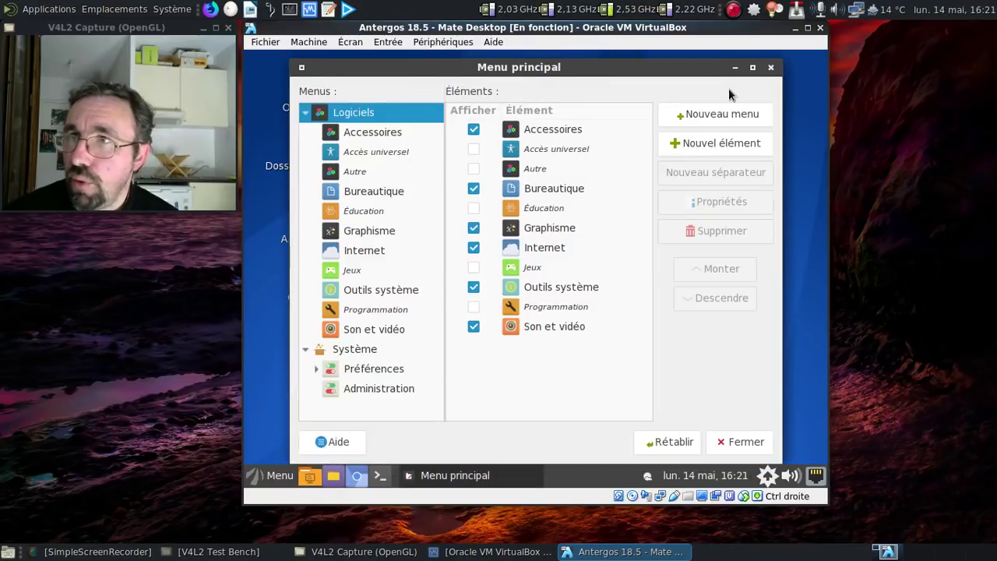
pyautogui.click(771, 68)
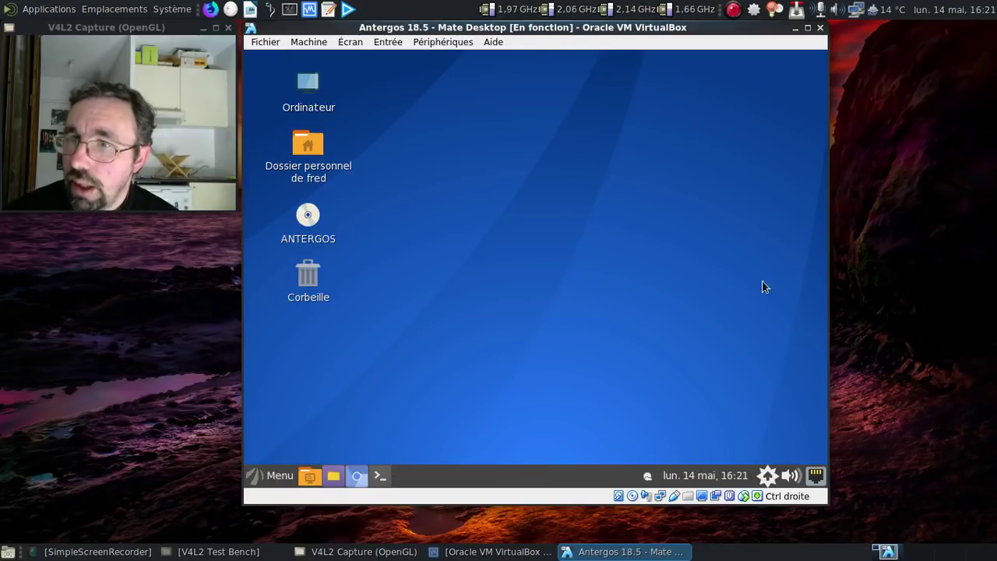
# Open the package manager from the update notifier and search for libreoffice
pyautogui.click(768, 476)
pyautogui.click(742, 426)
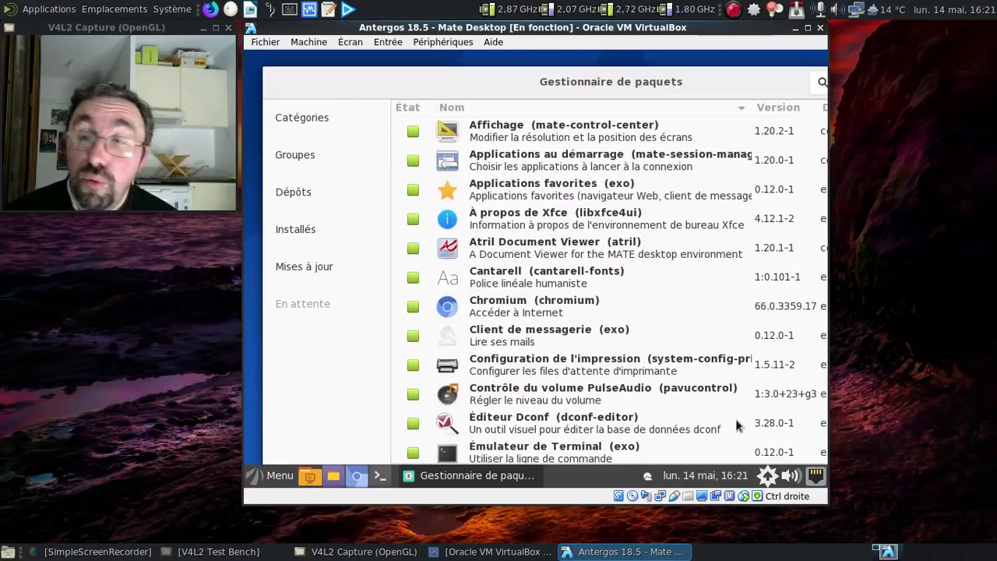
pyautogui.write('libref')
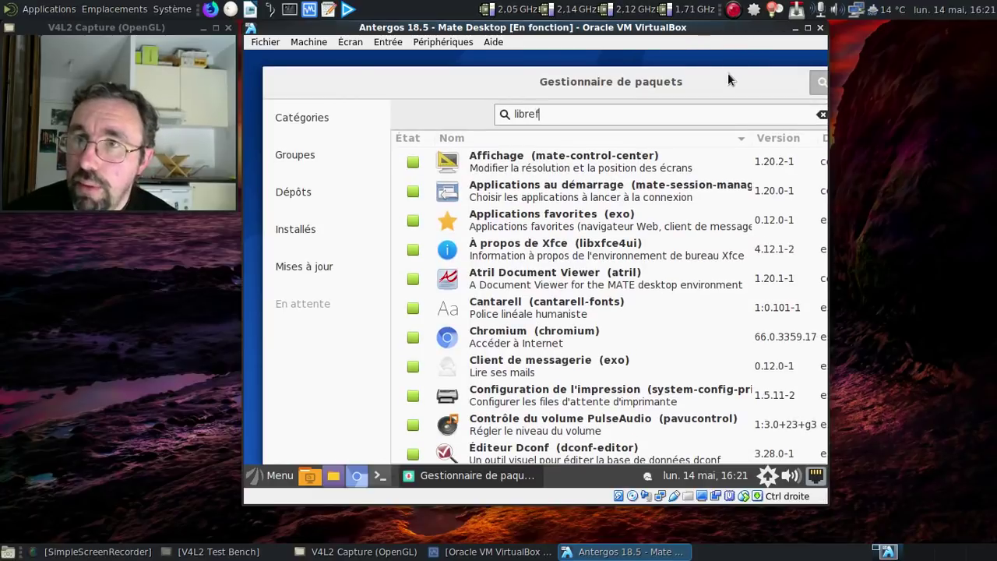
pyautogui.write('o')
pyautogui.press('BackSpace')
pyautogui.press('BackSpace')
pyautogui.write('office')
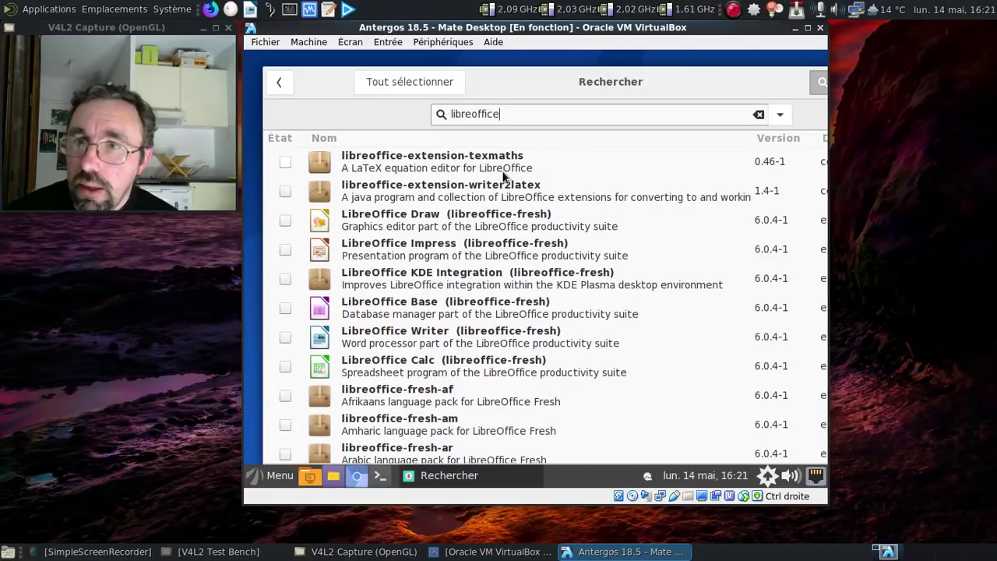
# Mark the French language pack libreoffice-fresh-fr and the libreoffice-fresh suite for installation
pyautogui.scroll(-3, 468, 183)
pyautogui.scroll(-4, 325, 304)
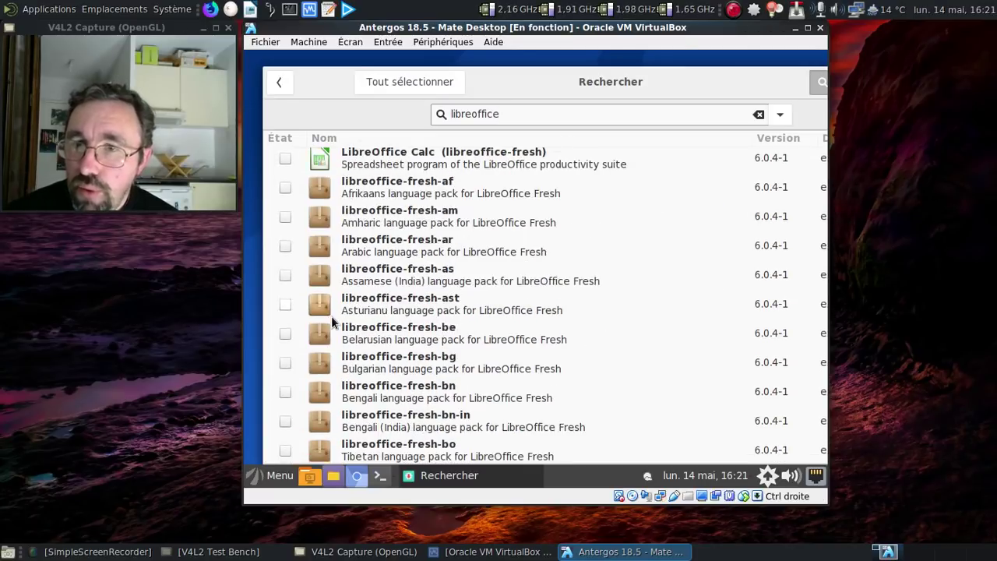
pyautogui.scroll(-10, 332, 320)
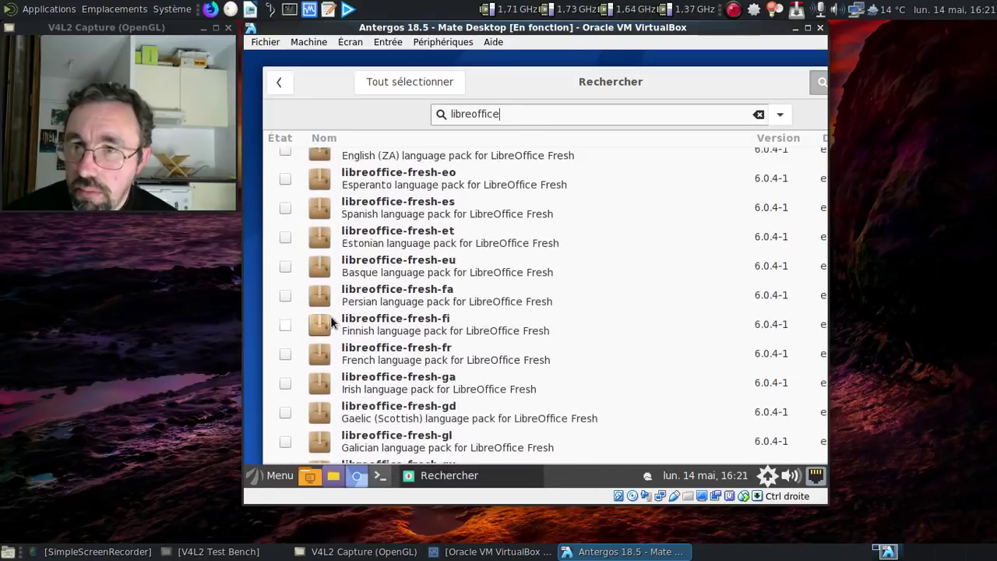
pyautogui.scroll(-3, 332, 319)
pyautogui.click(285, 187)
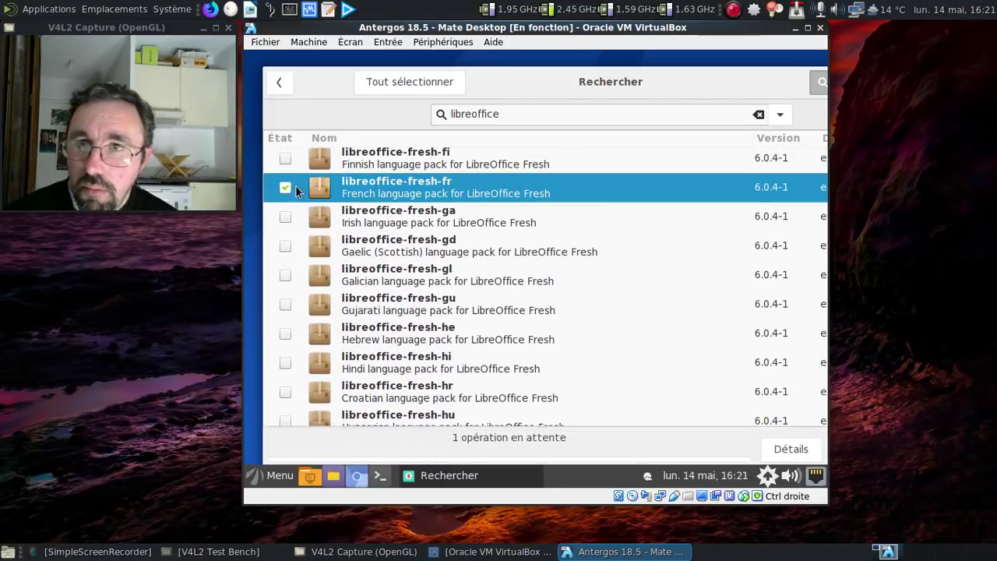
pyautogui.scroll(13, 515, 234)
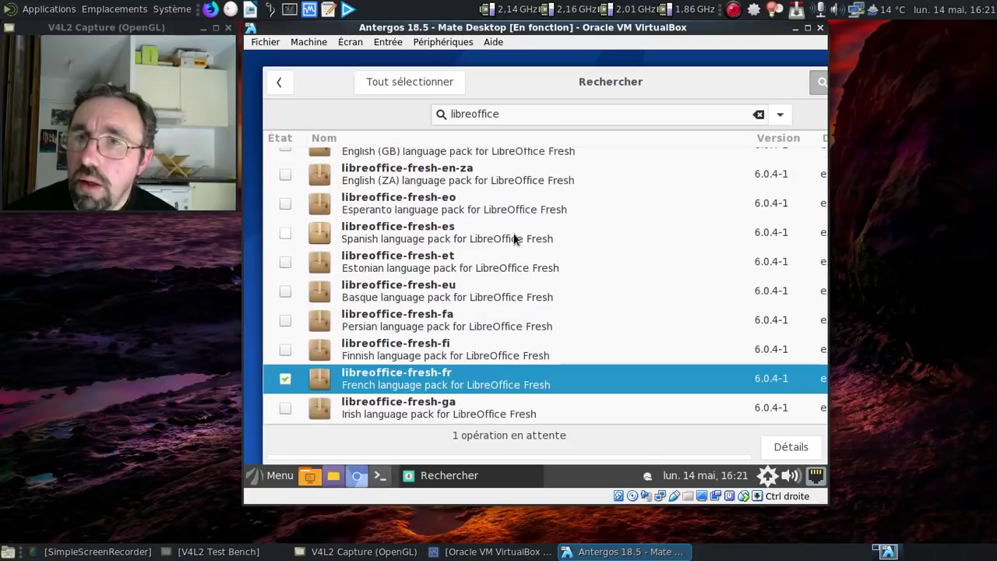
pyautogui.scroll(3, 514, 239)
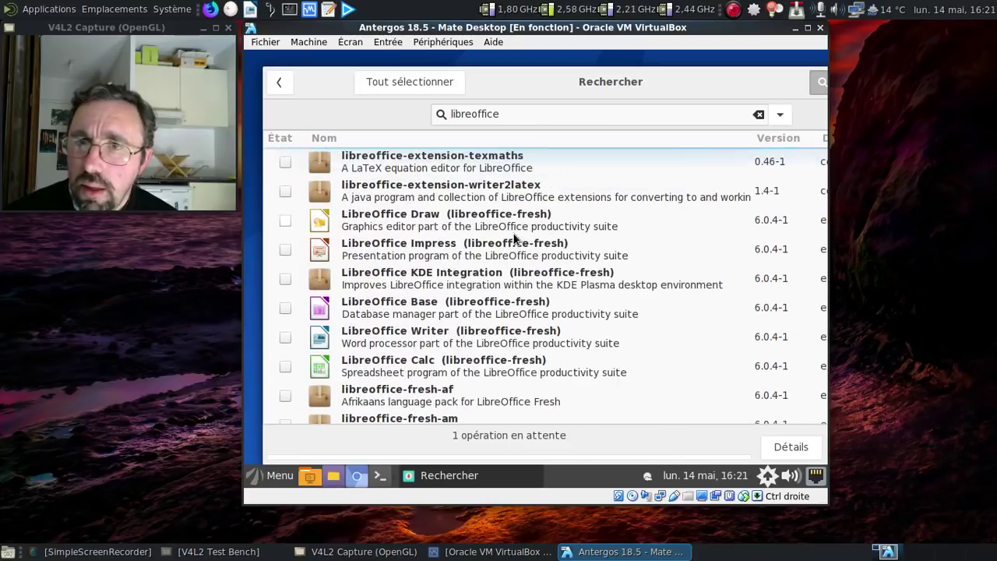
pyautogui.click(285, 366)
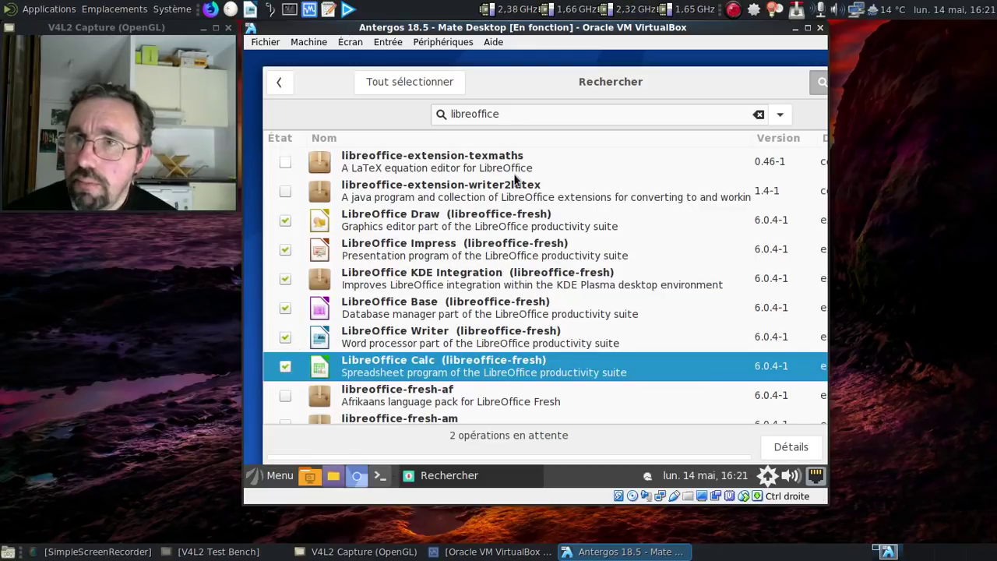
# Search the package manager for gimp and mark the GIMP image editor for installation
pyautogui.doubleClick(518, 118)
pyautogui.write('gimp')
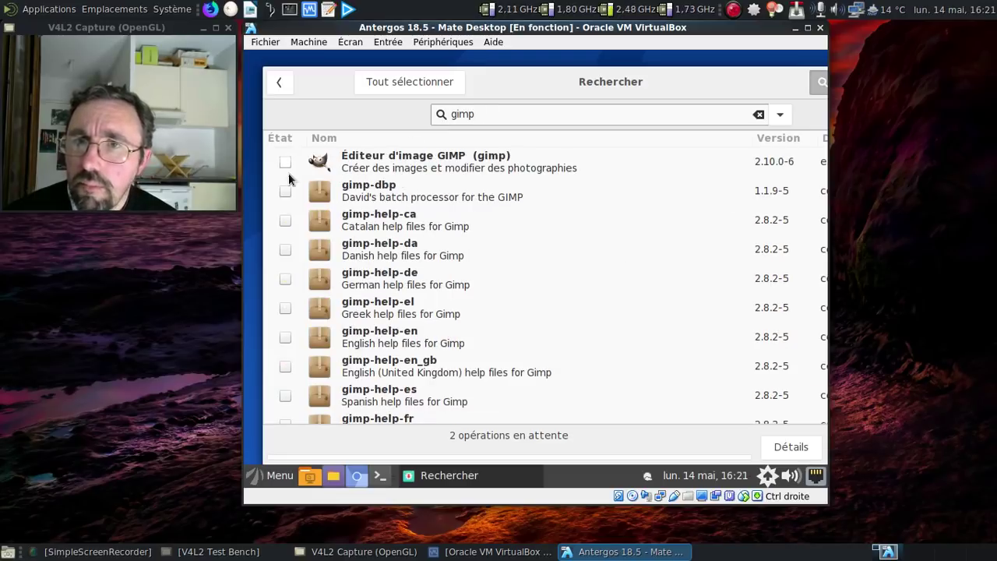
pyautogui.click(285, 162)
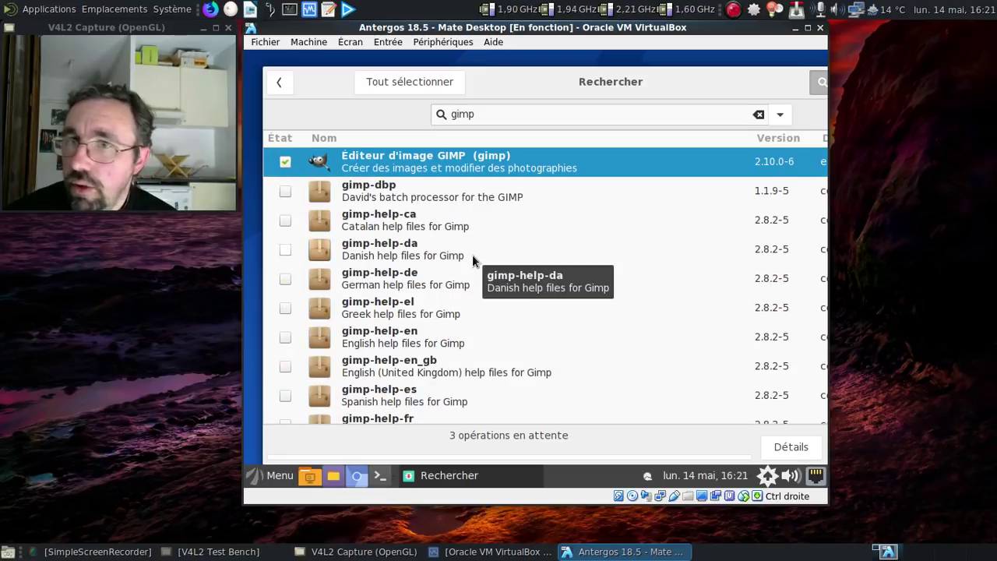
pyautogui.scroll(-2, 472, 255)
pyautogui.scroll(-2, 471, 262)
# Check the sound and video applications in the Brisk menu and close it
pyautogui.click(274, 476)
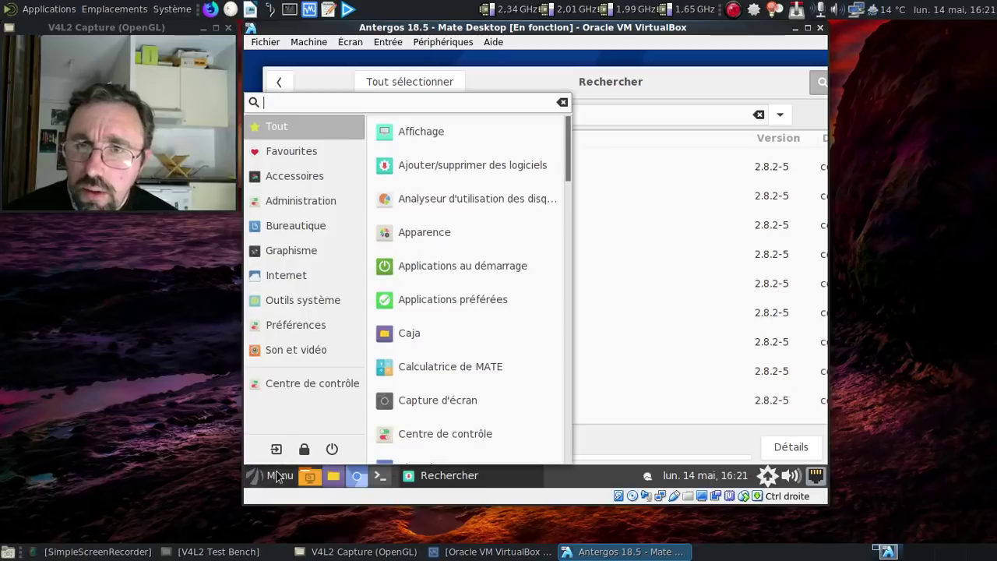
pyautogui.click(312, 354)
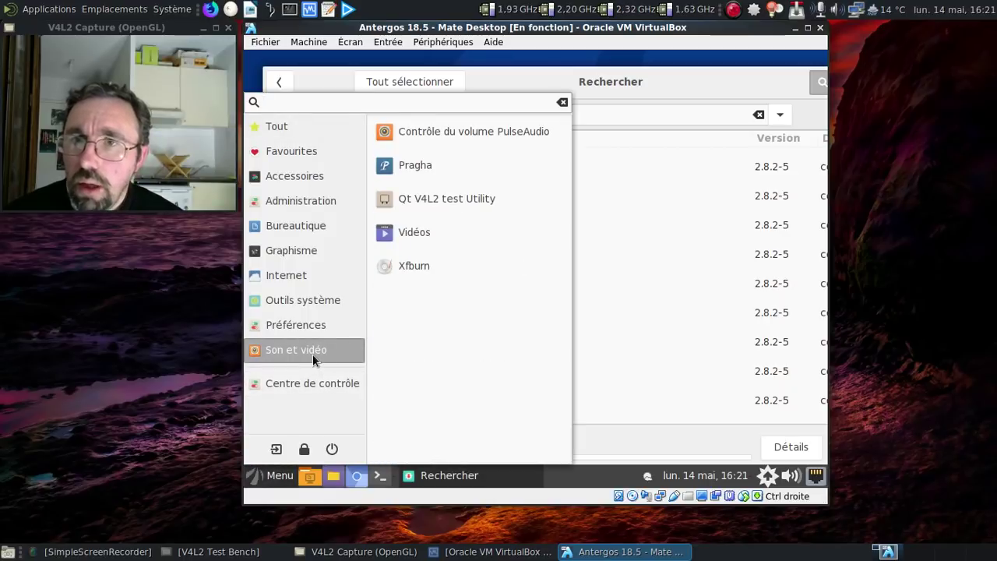
pyautogui.click(643, 89)
# Apply the pending package installations, accept the transaction summary, and authenticate with the account password
pyautogui.moveTo(549, 75); pyautogui.dragTo(474, 93)
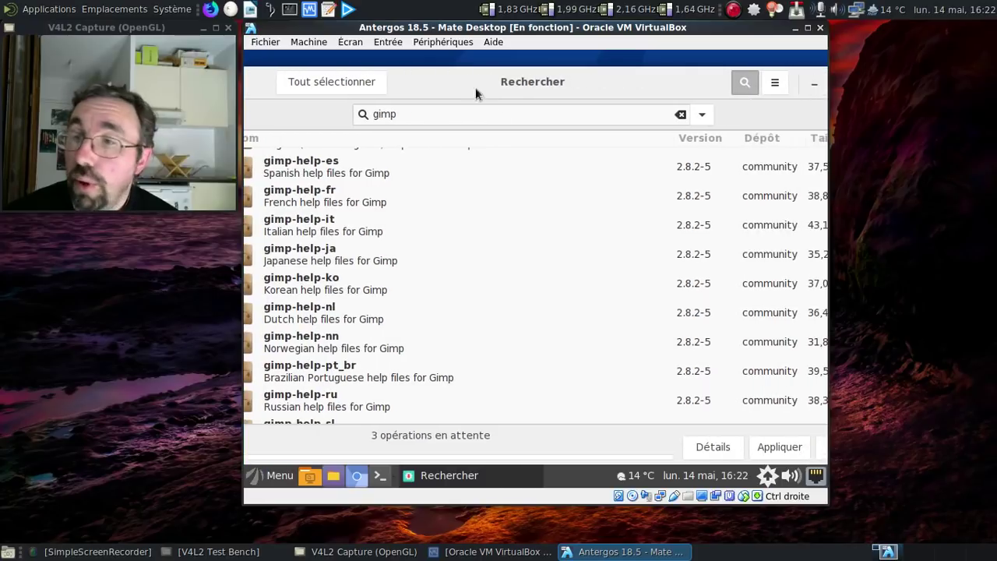
pyautogui.click(780, 446)
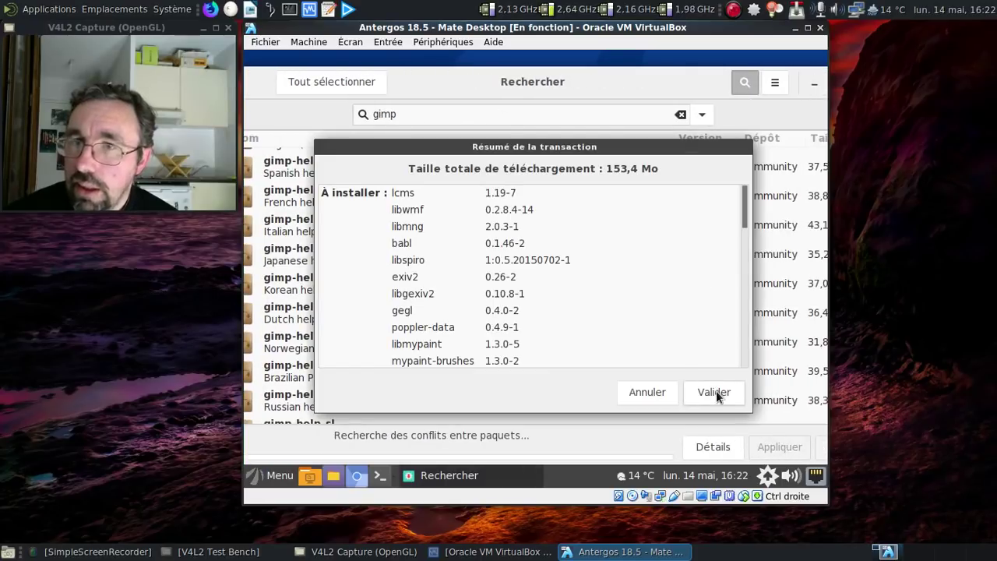
pyautogui.click(714, 391)
pyautogui.write('*********')
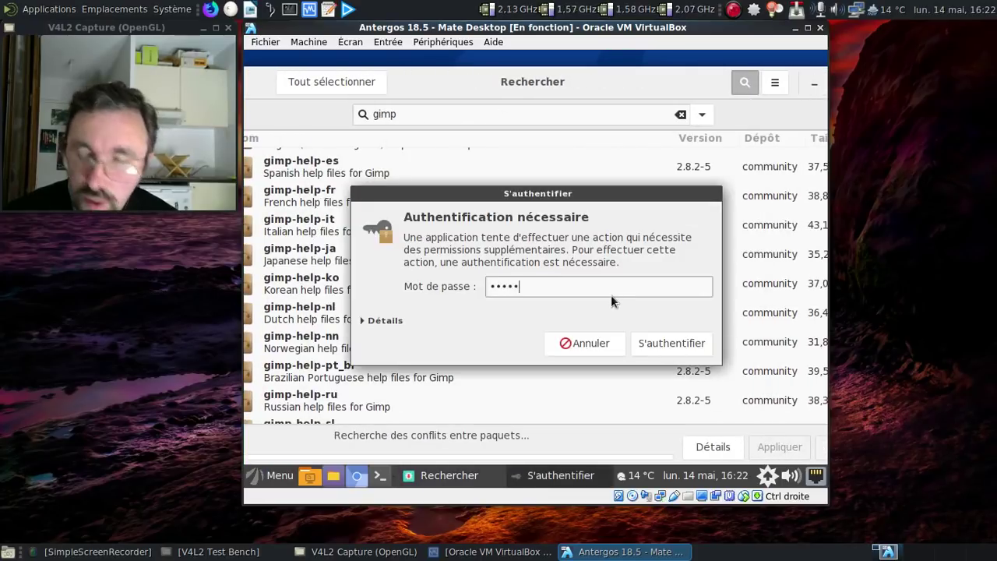
pyautogui.press('Return')
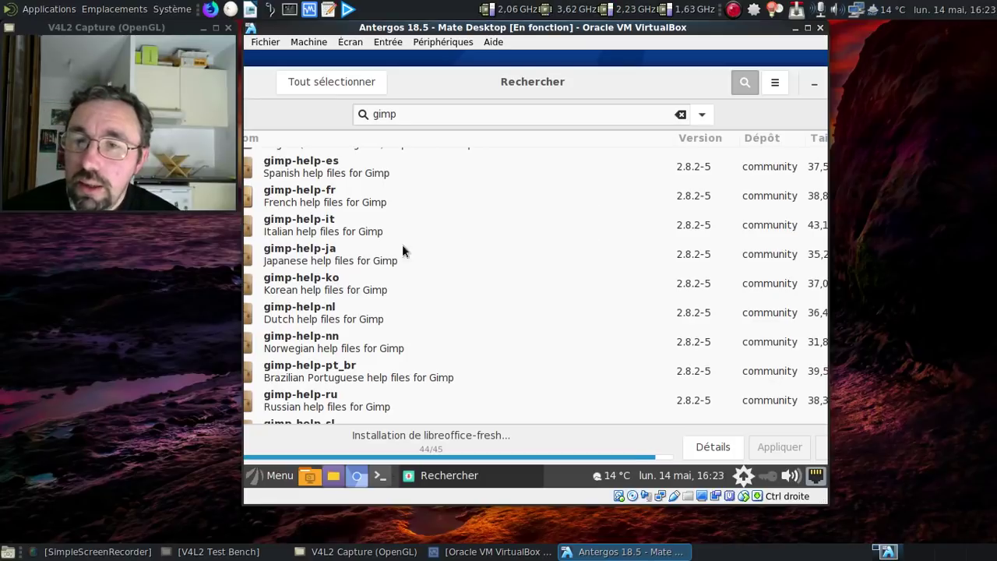
# Search the Brisk menu for gimp, clear the search, and close the menu
pyautogui.click(258, 476)
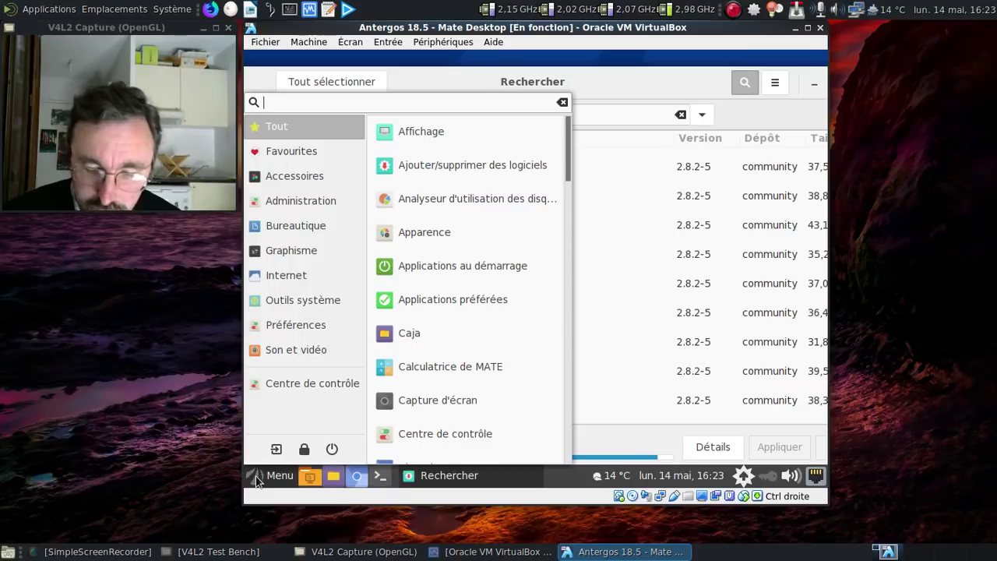
pyautogui.write('gimp')
pyautogui.press('BackSpace')
pyautogui.press('BackSpace')
pyautogui.press('BackSpace')
pyautogui.press('BackSpace')
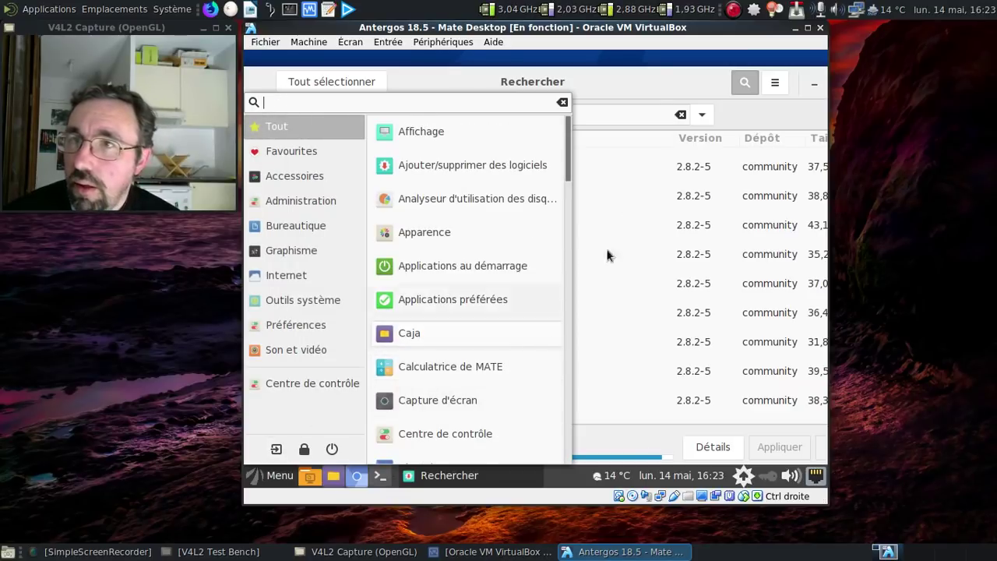
pyautogui.click(641, 83)
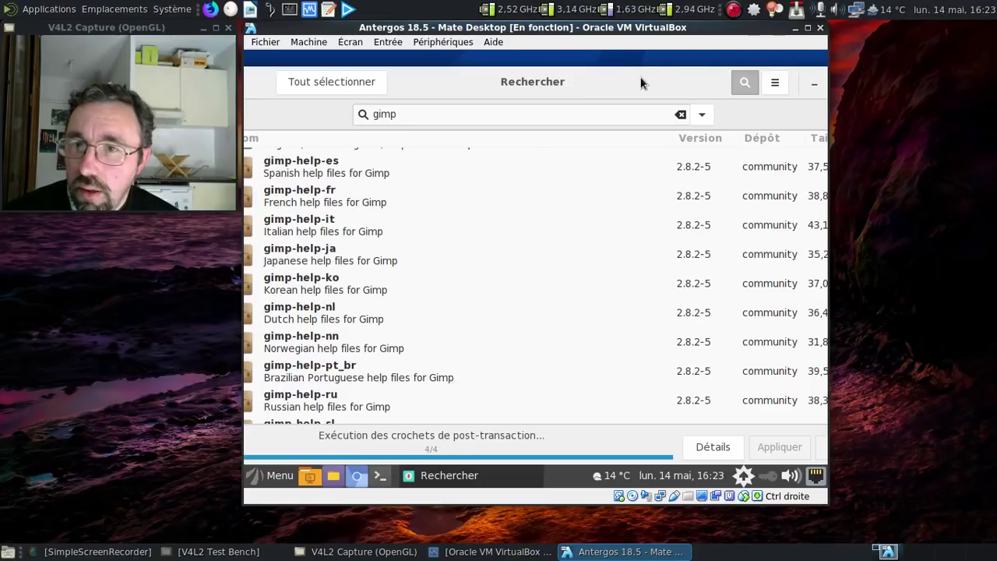
# List the orphan packages among the installed ones and close the package manager
pyautogui.click(778, 78)
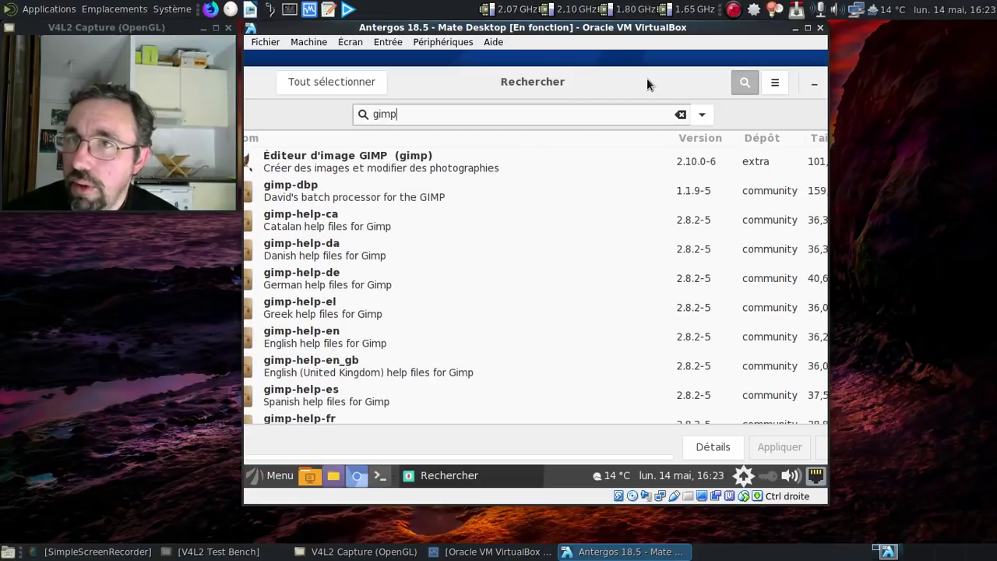
pyautogui.moveTo(646, 78); pyautogui.dragTo(706, 79)
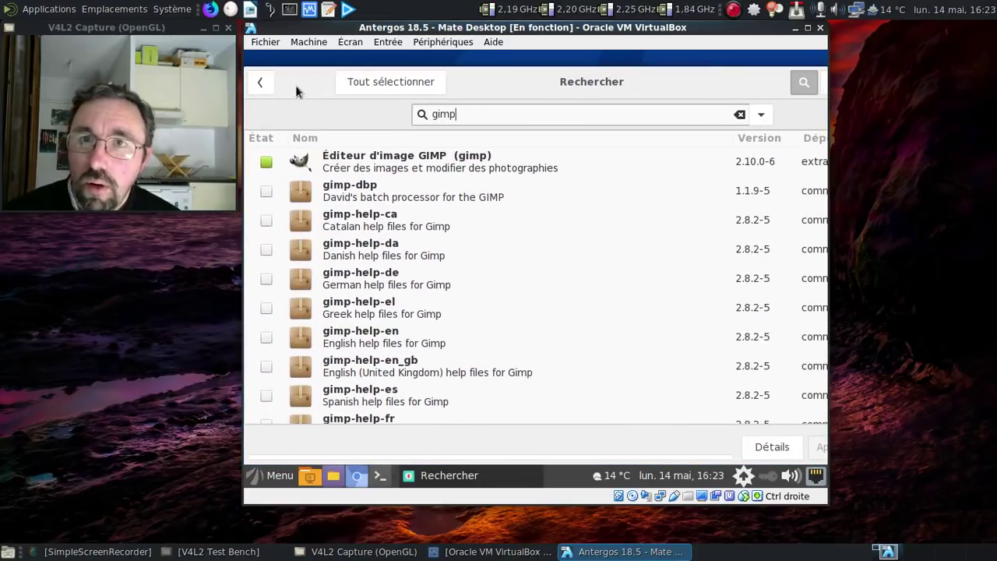
pyautogui.click(262, 82)
pyautogui.click(295, 231)
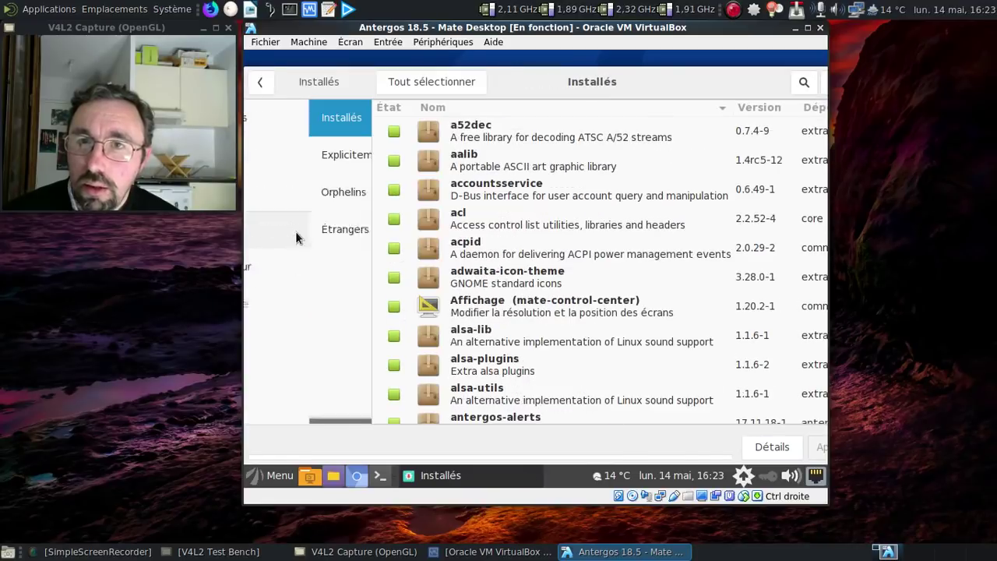
pyautogui.click(289, 193)
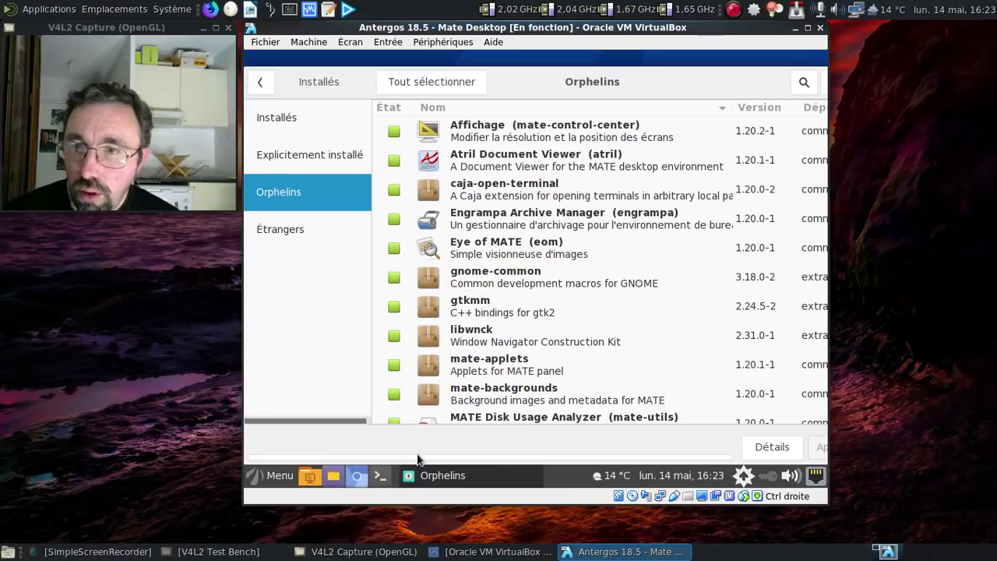
pyautogui.moveTo(569, 74); pyautogui.dragTo(418, 81)
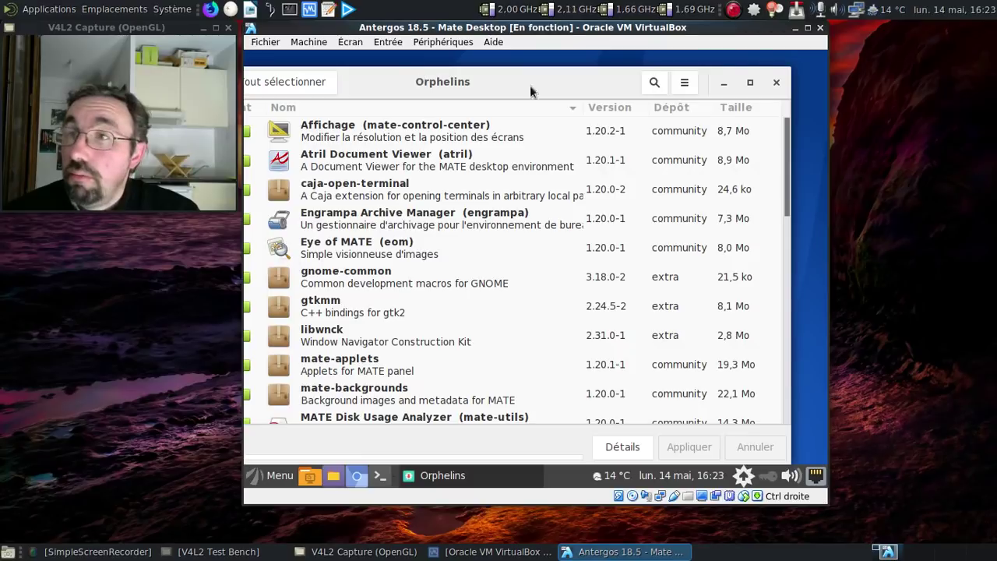
pyautogui.click(777, 85)
# Open a terminal and run a full system update with trizen -Syyu, entering the sudo password
pyautogui.click(379, 474)
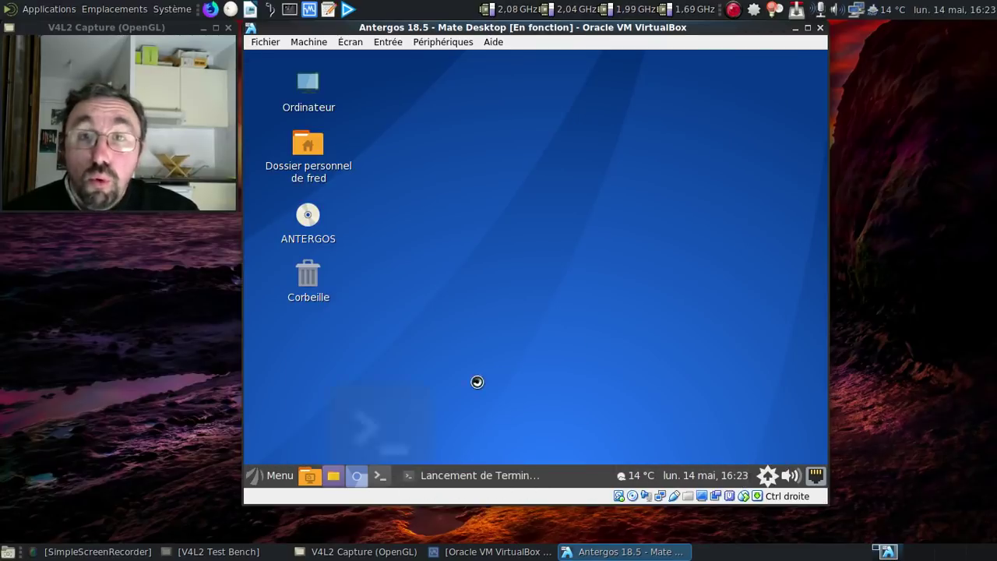
pyautogui.write('trizen ')
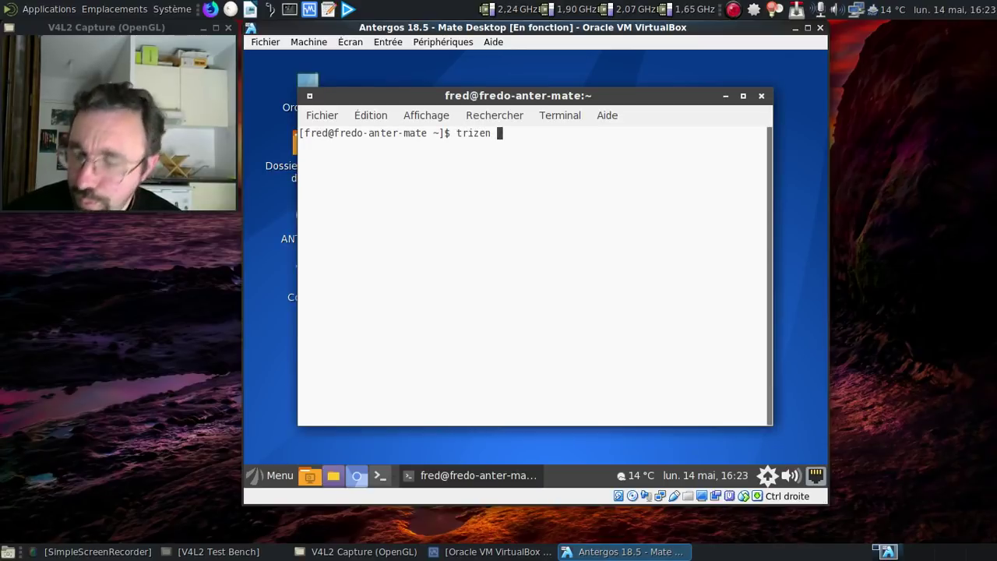
pyautogui.write('-Syyu')
pyautogui.press('Return')
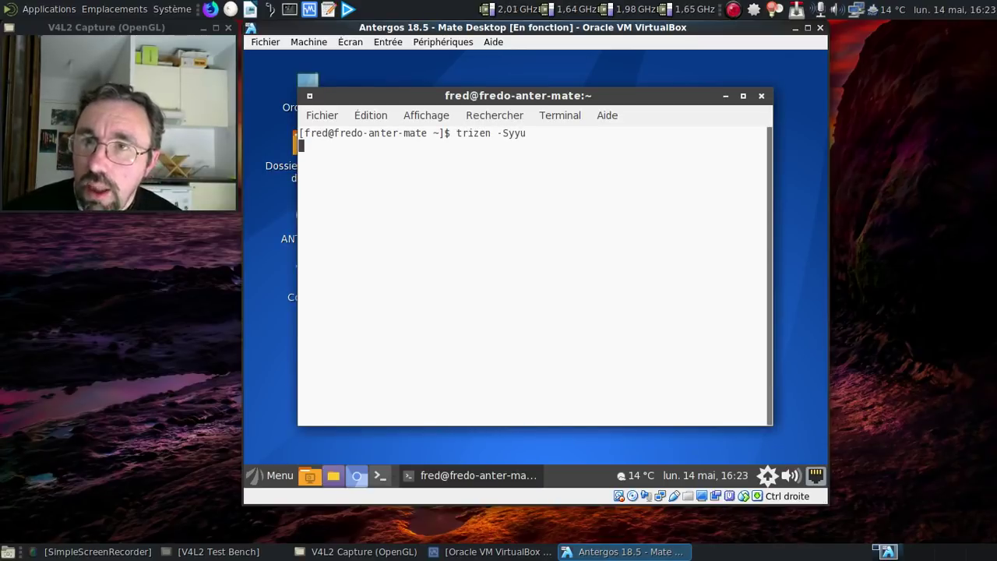
pyautogui.press('Return')
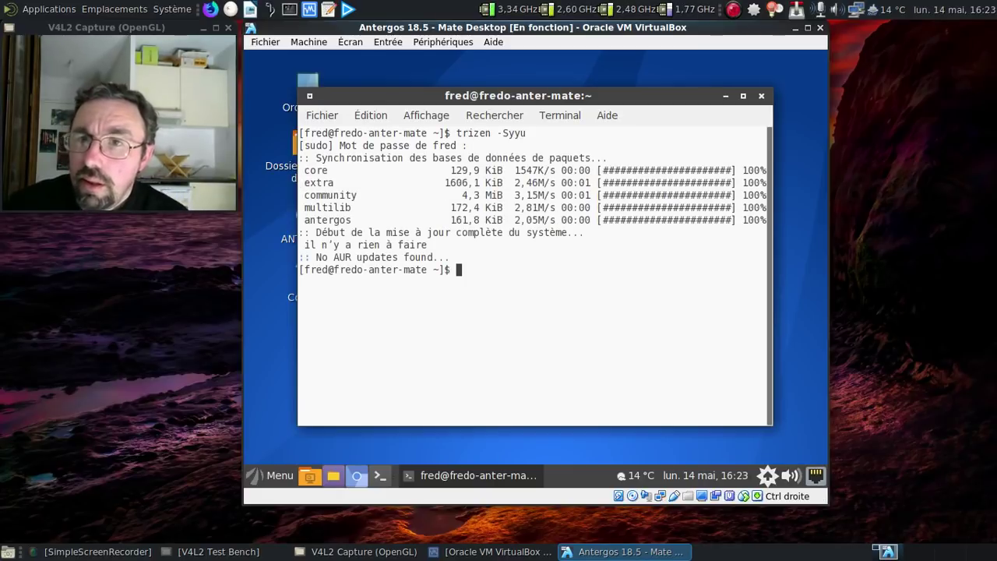
# Run trizen -Rcs $(pacman -Qdqt) in the terminal to request removal of the orphan packages and their dependencies
pyautogui.write('tirz')
pyautogui.press('BackSpace')
pyautogui.press('BackSpace')
pyautogui.press('BackSpace')
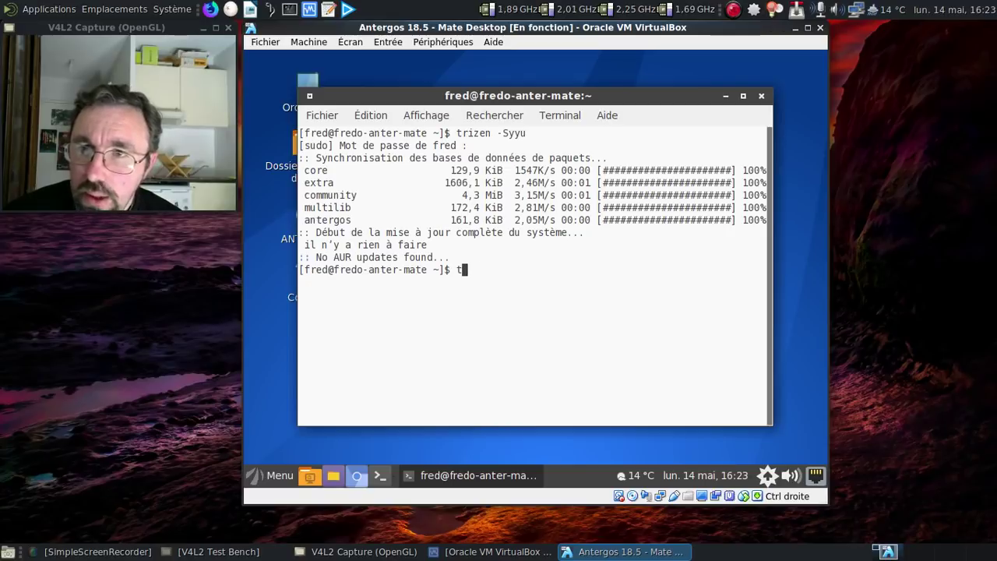
pyautogui.write('trizen -')
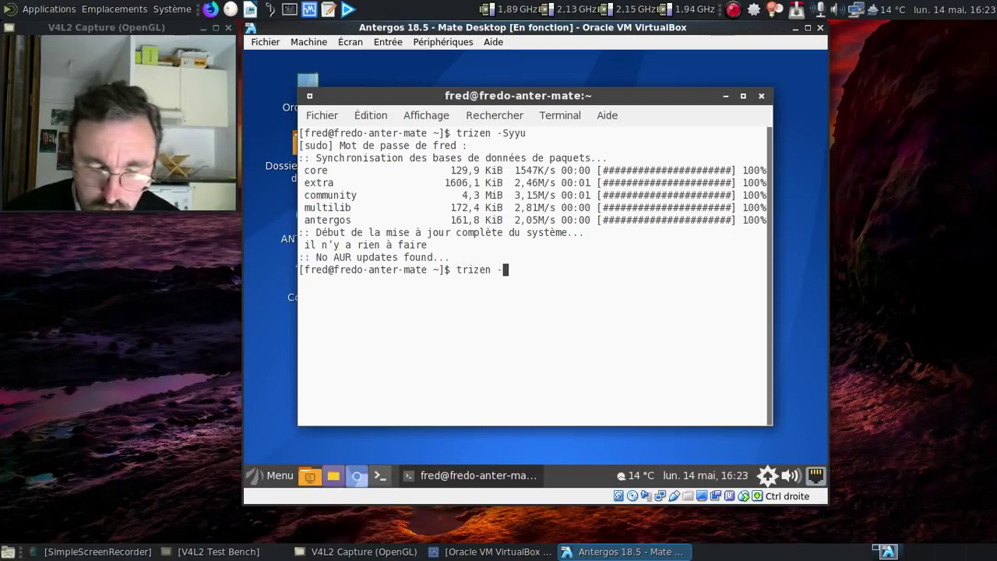
pyautogui.write('Rcs $(pacm')
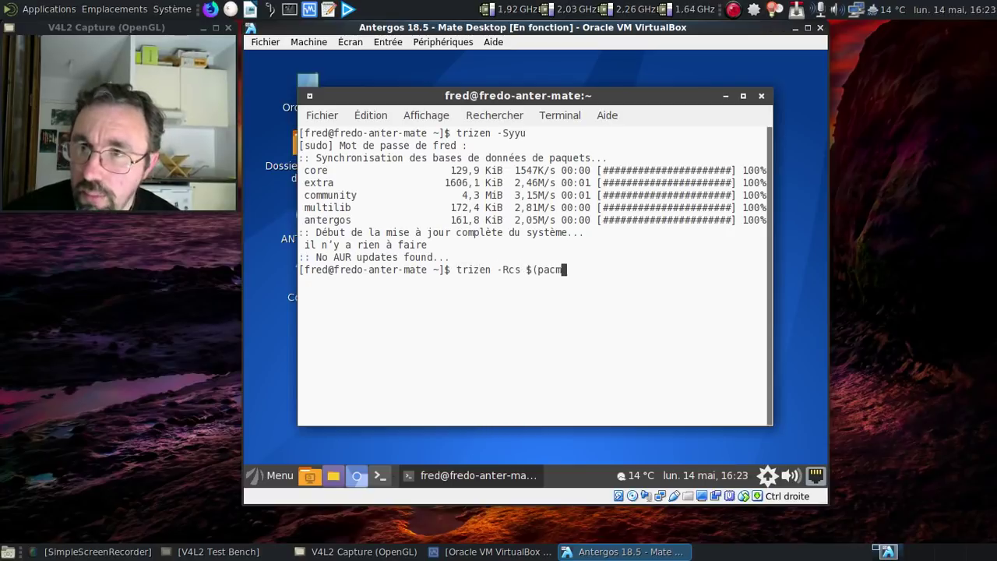
pyautogui.write('an -Qdqt')
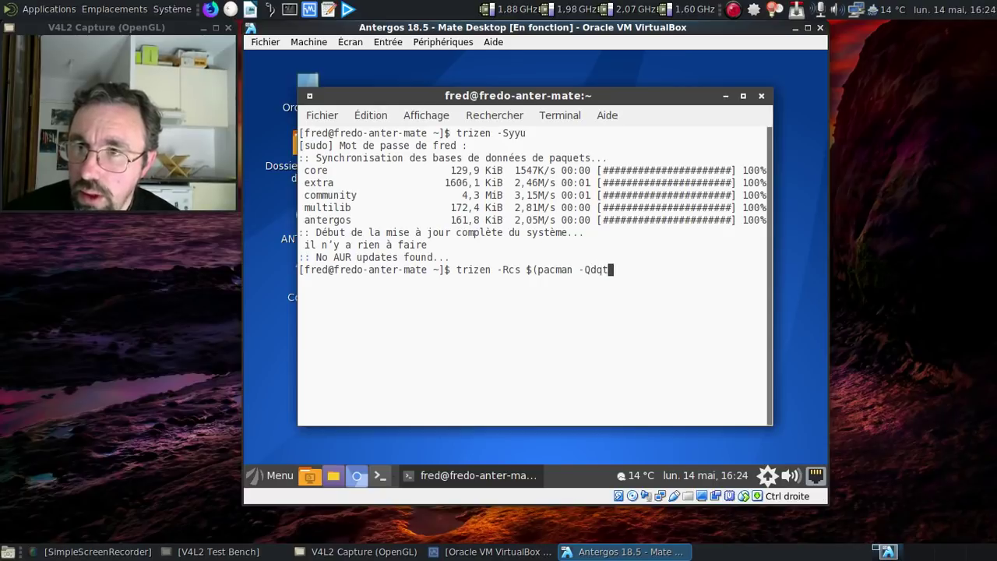
pyautogui.write(')')
pyautogui.press('Return')
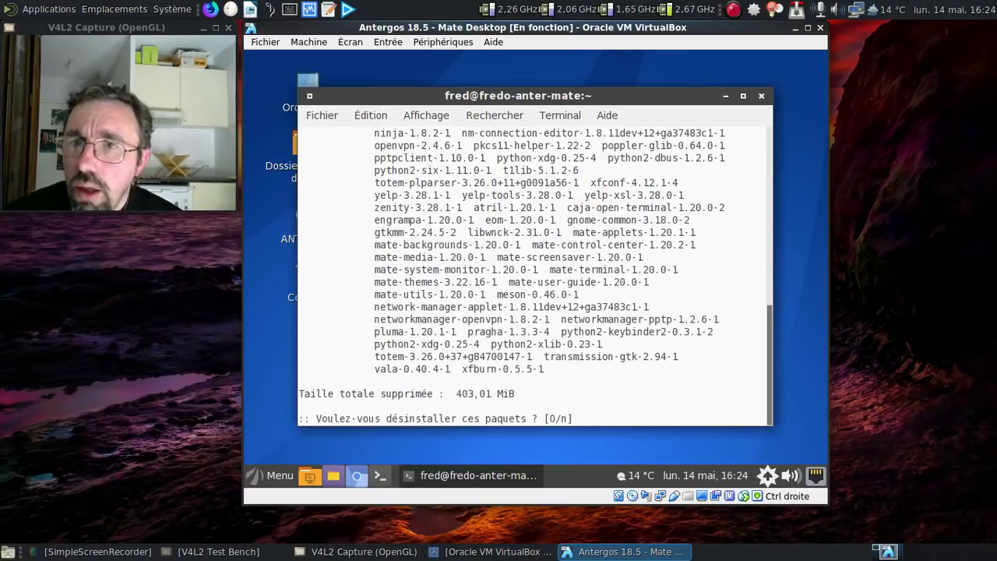
# Review the packages proposed for removal, decline the uninstall and close the terminal
pyautogui.scroll(4, 561, 301)
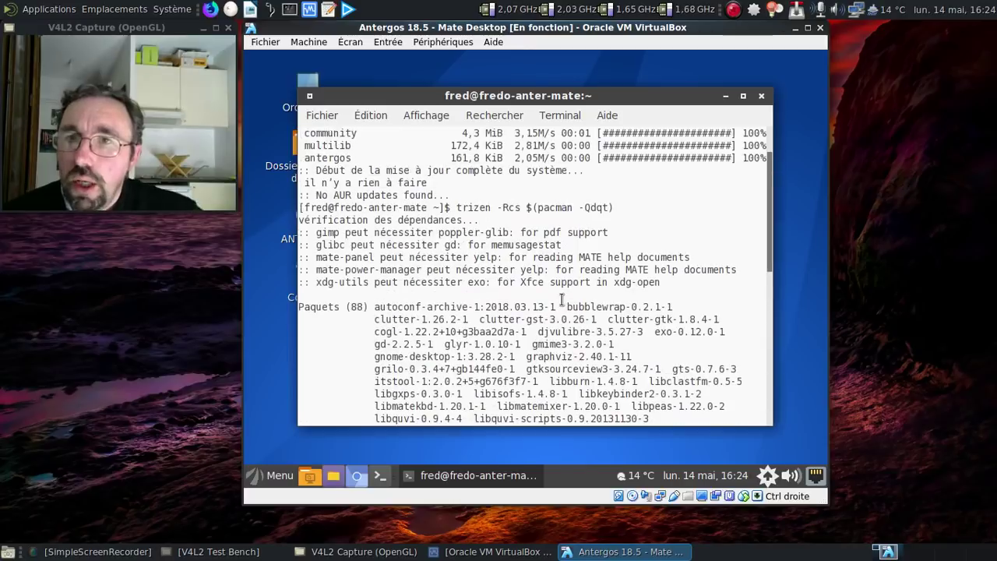
pyautogui.scroll(-3, 561, 301)
pyautogui.scroll(3, 561, 300)
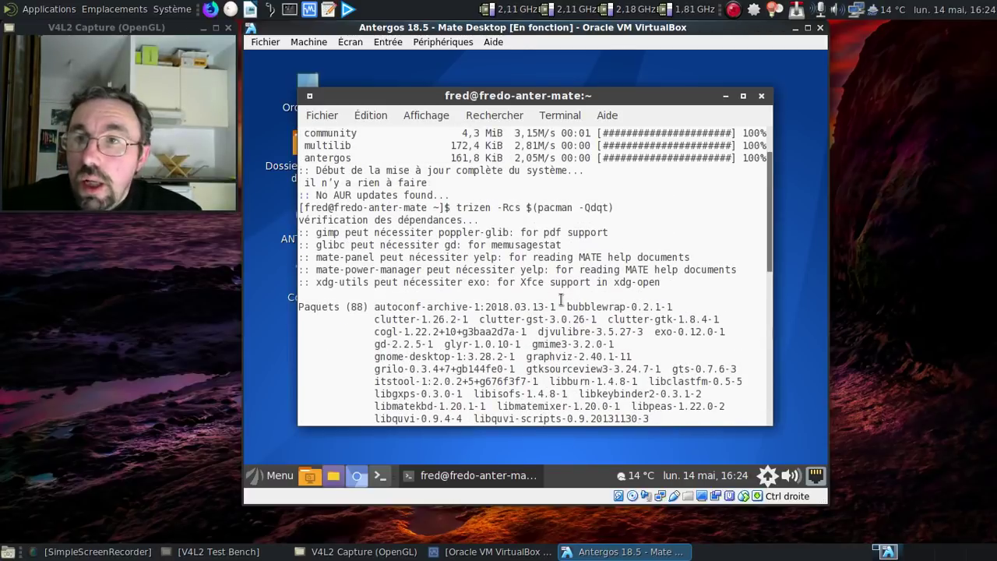
pyautogui.scroll(-9, 561, 300)
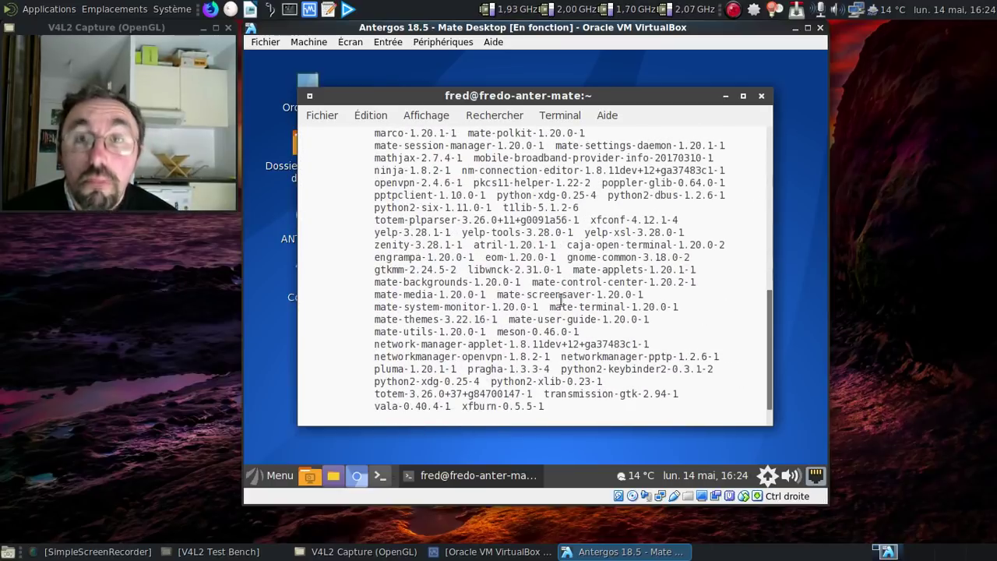
pyautogui.write('o')
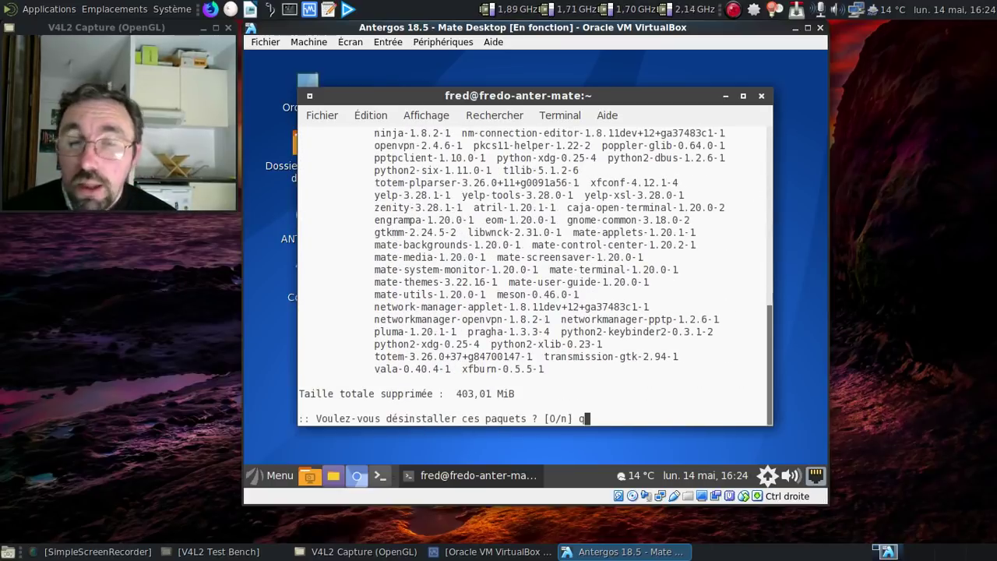
pyautogui.press('BackSpace')
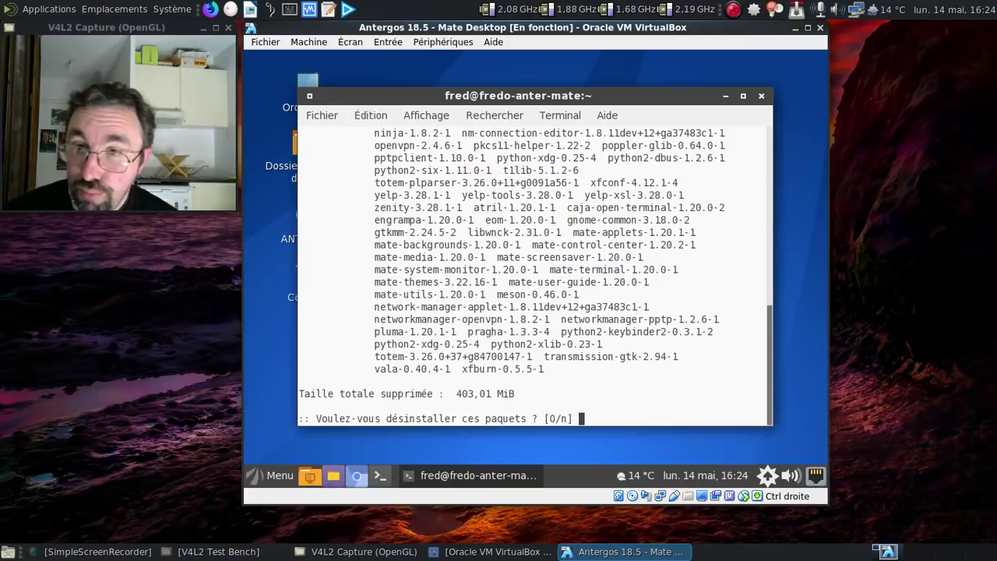
pyautogui.write('n')
pyautogui.press('Return')
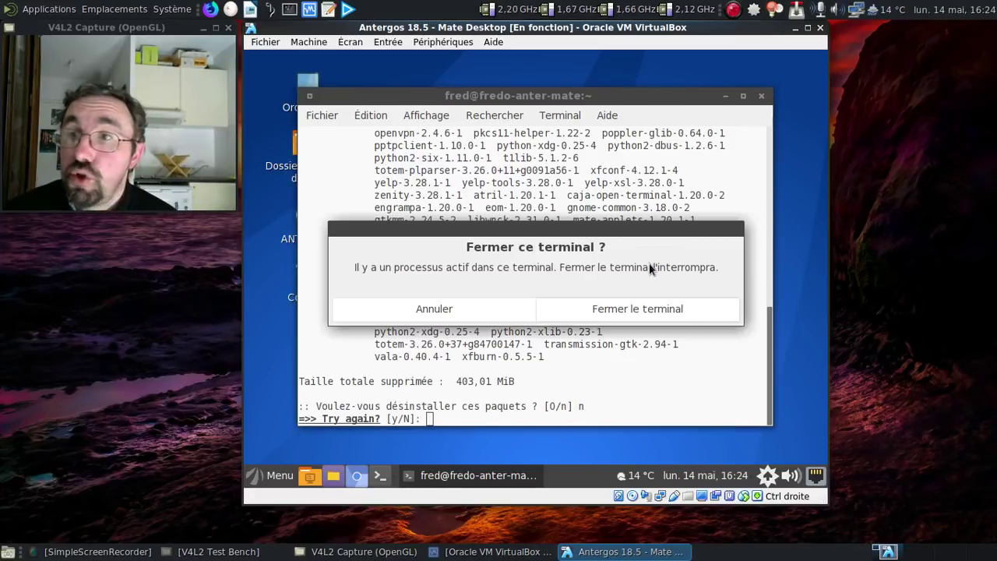
pyautogui.click(651, 309)
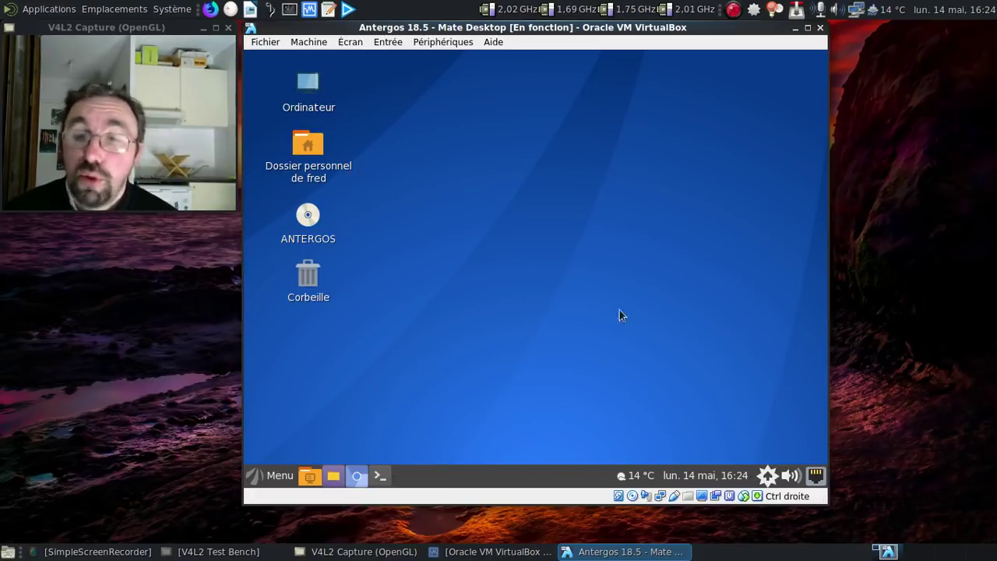
# View the Son et vidéo applications, search the Brisk menu for gimp and lib, and close the menu
pyautogui.click(273, 476)
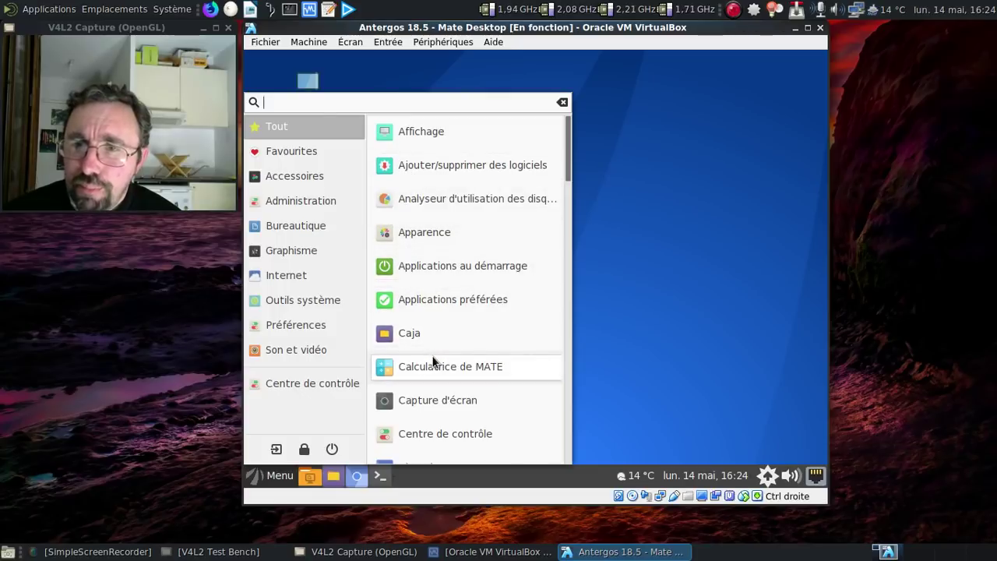
pyautogui.click(301, 352)
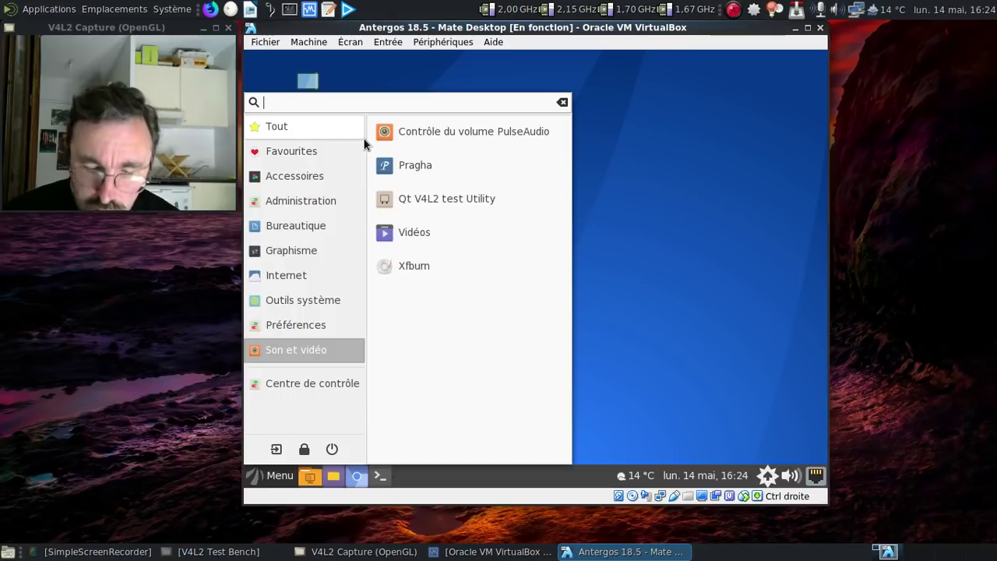
pyautogui.write('gimp')
pyautogui.press('BackSpace')
pyautogui.press('BackSpace')
pyautogui.press('BackSpace')
pyautogui.press('BackSpace')
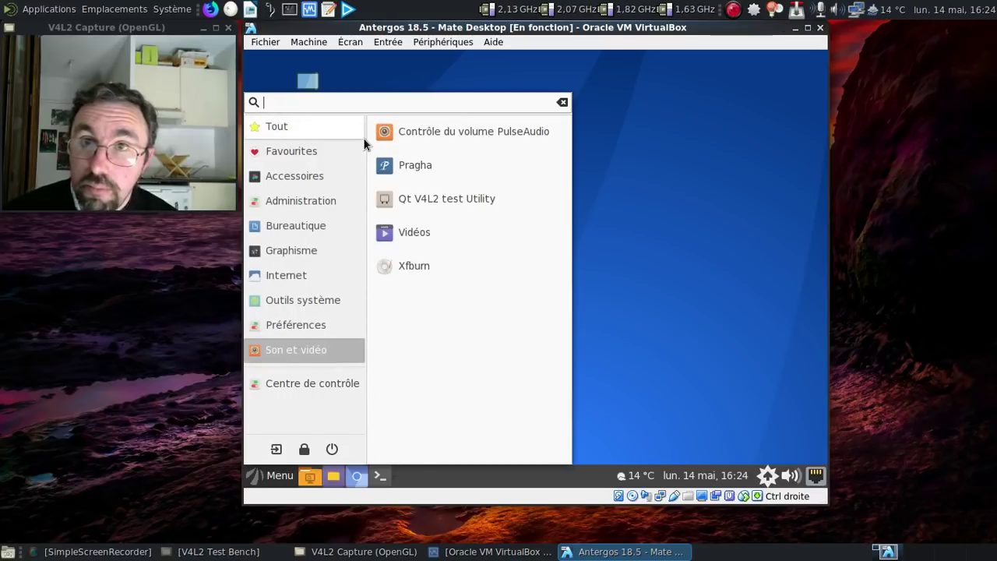
pyautogui.write('li')
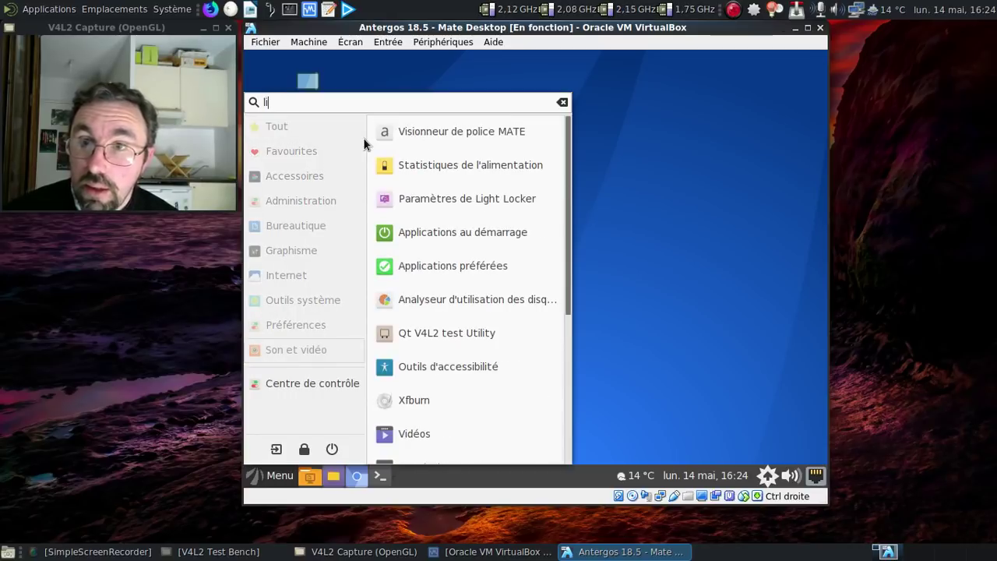
pyautogui.write('b')
pyautogui.press('Escape')
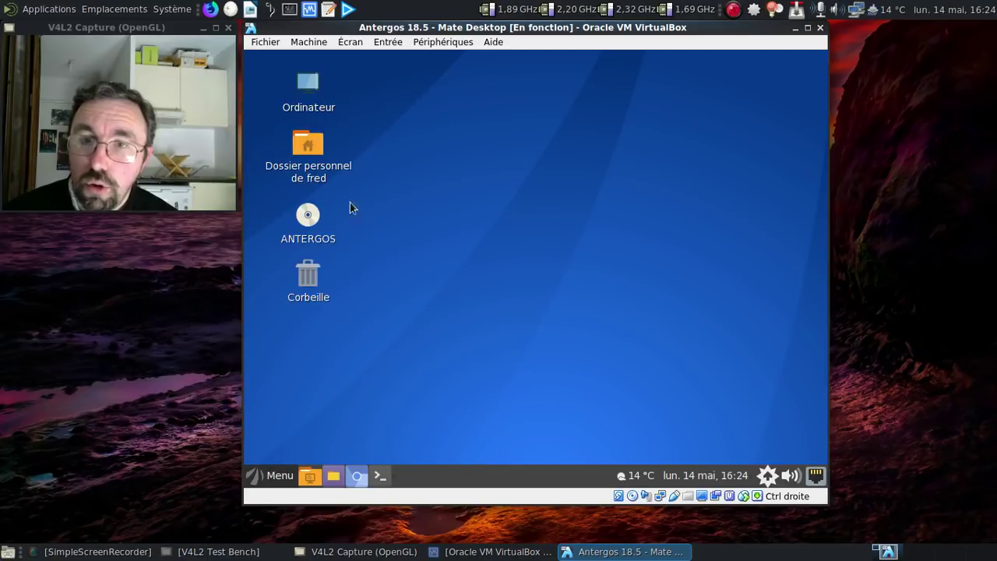
# Log out of the MATE session and log back in with the account password
pyautogui.click(270, 473)
pyautogui.click(276, 450)
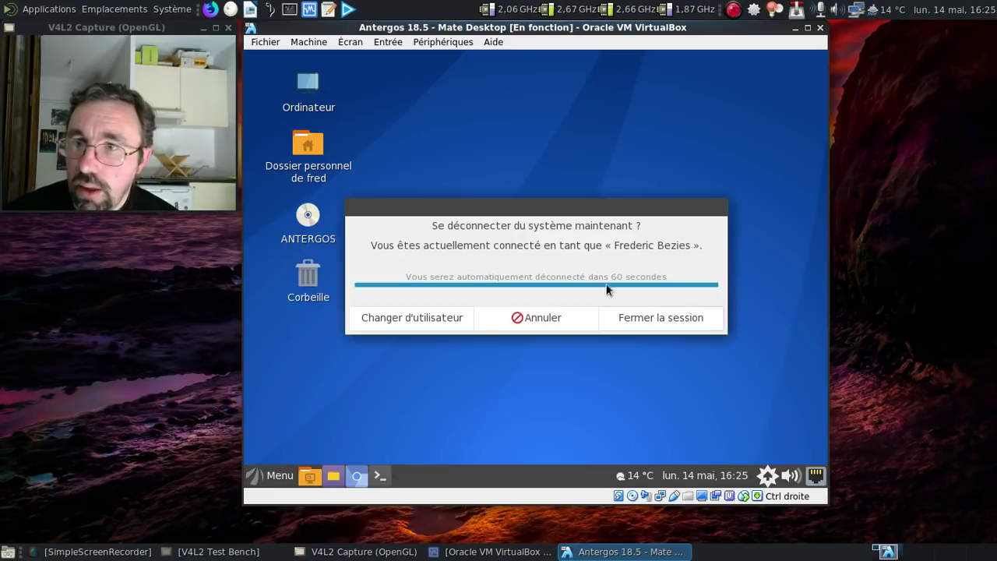
pyautogui.click(668, 317)
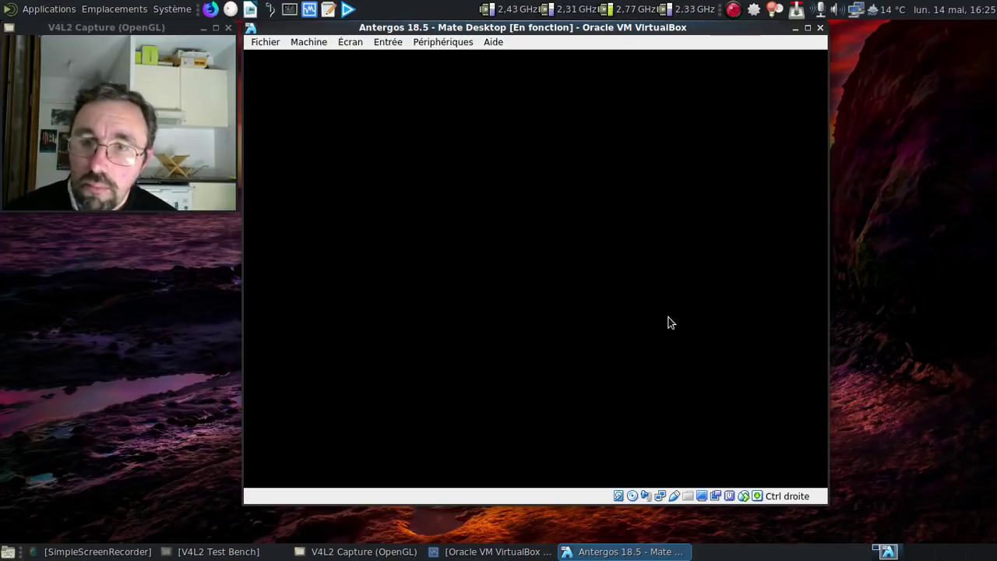
pyautogui.click(567, 262)
pyautogui.click(566, 259)
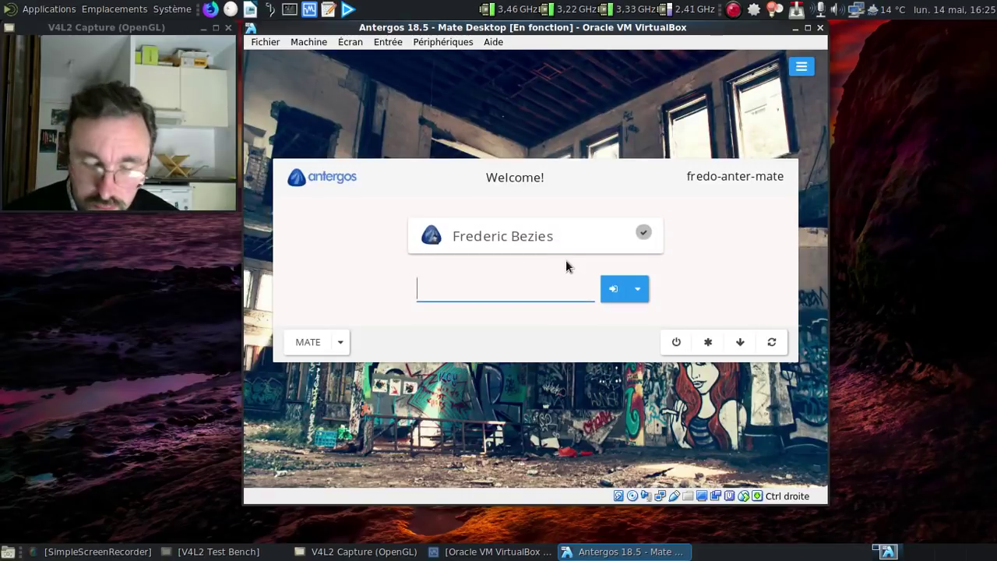
pyautogui.write('******')
pyautogui.press('Return')
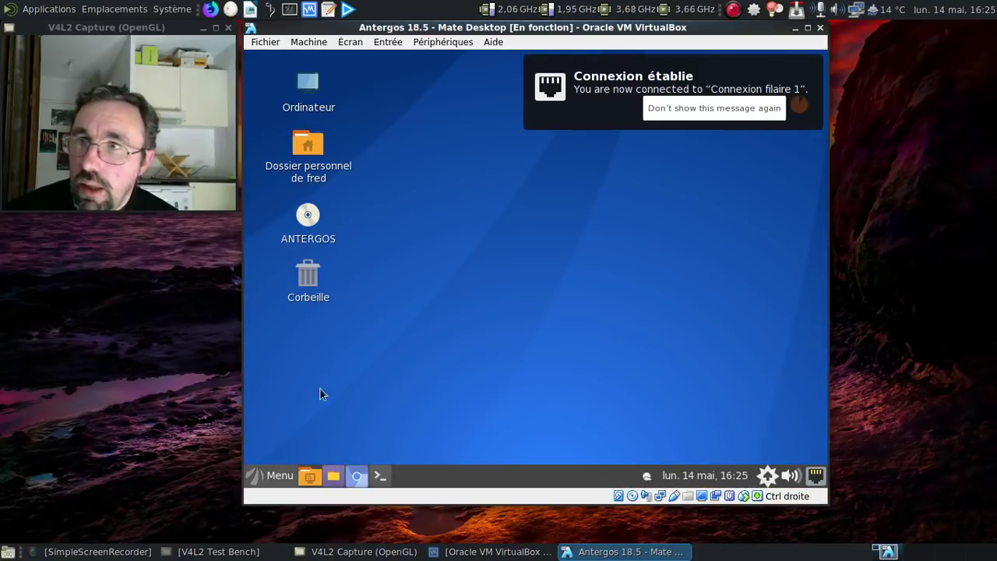
# Search the Brisk menu for gimp, launch the GIMP image editor to check it, and close it
pyautogui.click(799, 69)
pyautogui.click(272, 484)
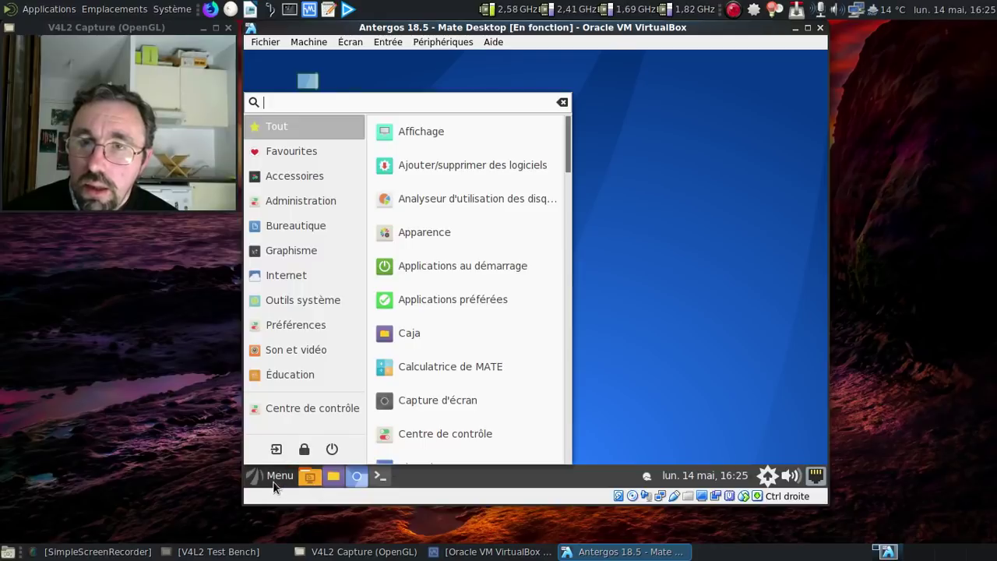
pyautogui.write('gimp')
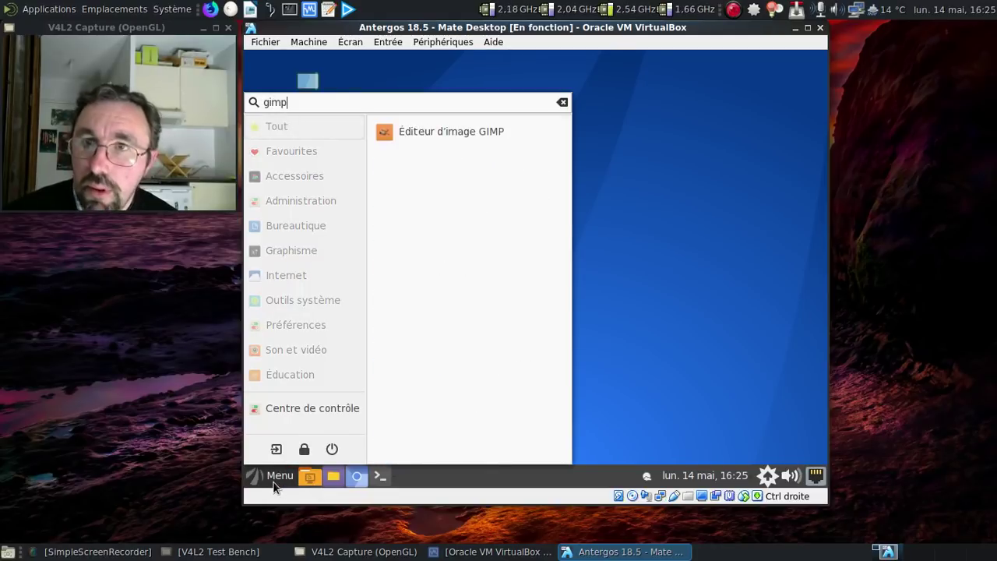
pyautogui.click(430, 145)
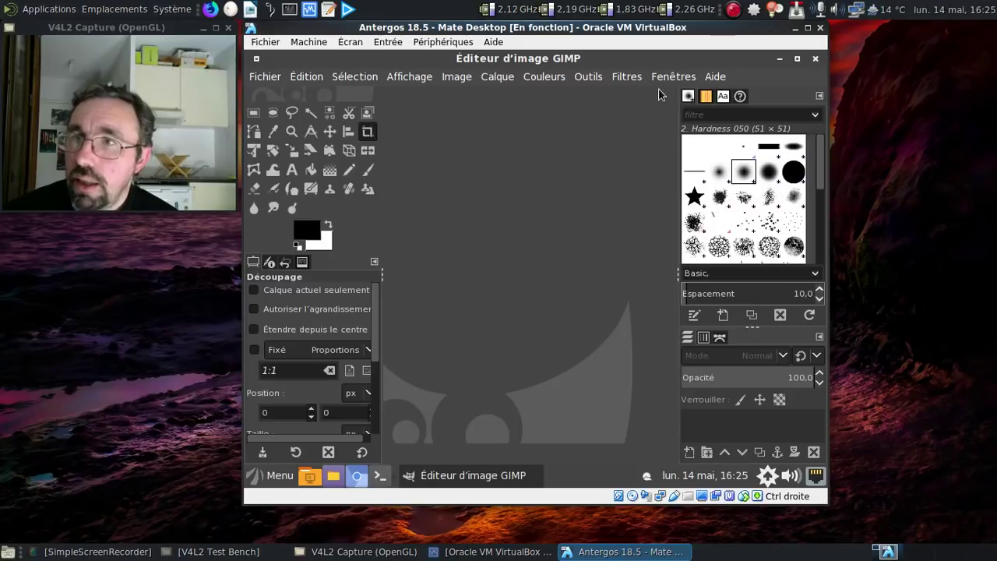
pyautogui.click(815, 59)
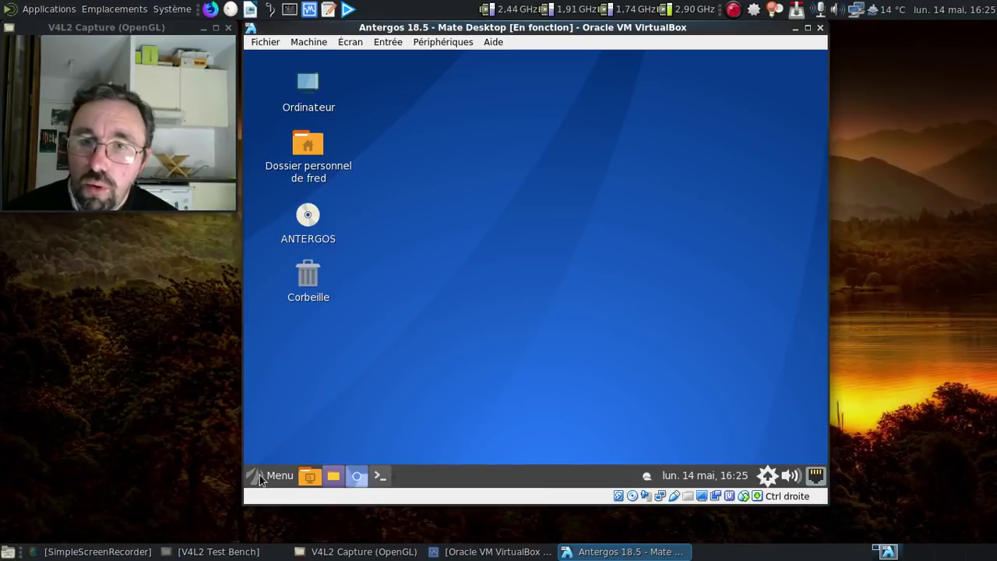
# Search the Brisk menu for libre and launch LibreOffice Writer
pyautogui.click(260, 477)
pyautogui.write('libre')
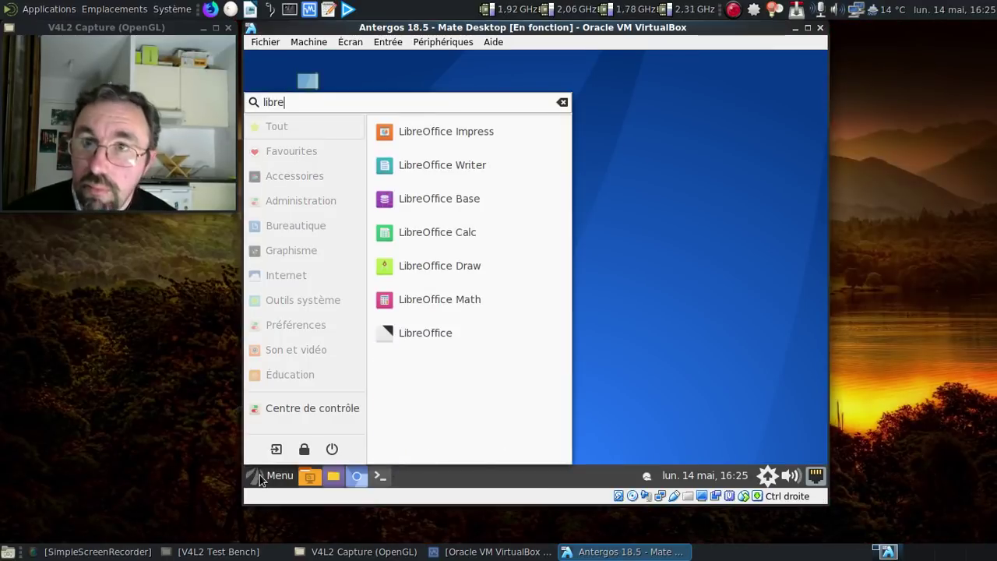
pyautogui.click(455, 177)
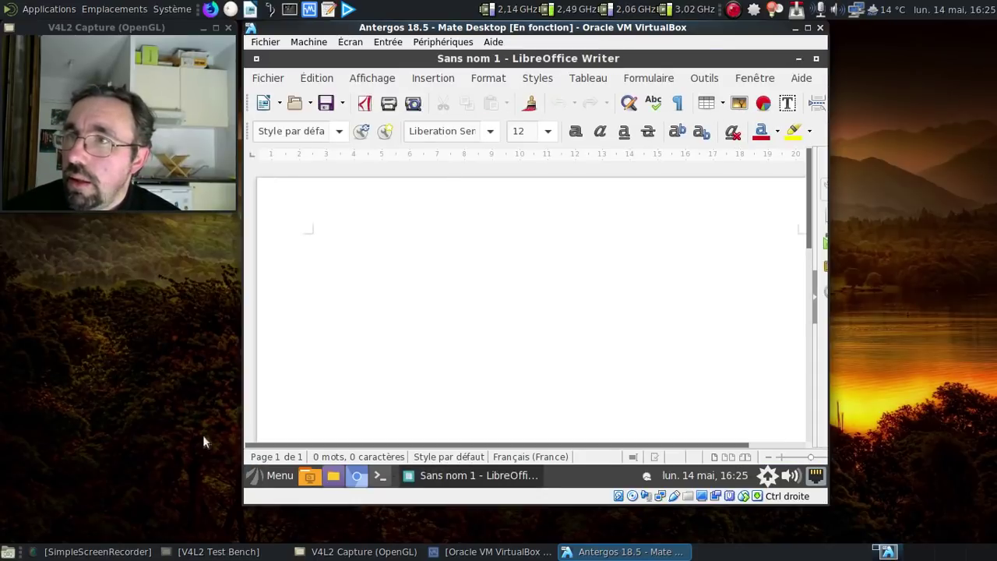
# Check the About information of LibreOffice Writer, close it and quit LibreOffice
pyautogui.click(802, 78)
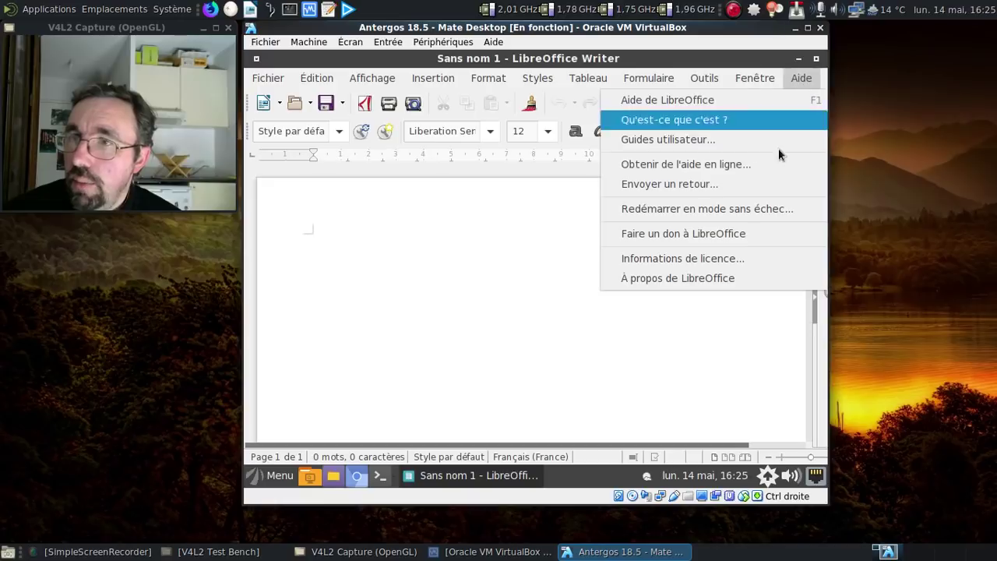
pyautogui.click(742, 269)
pyautogui.click(708, 377)
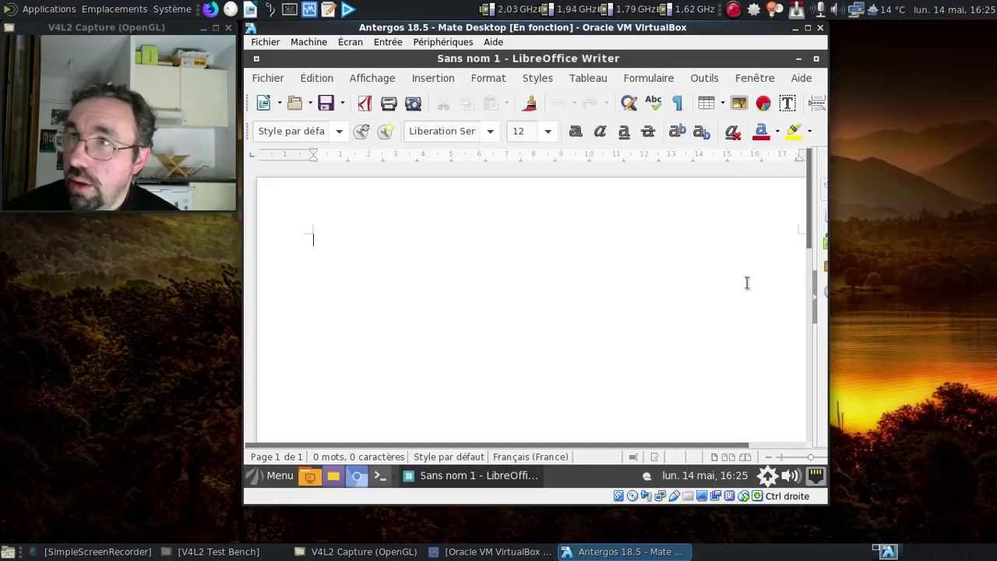
pyautogui.click(268, 78)
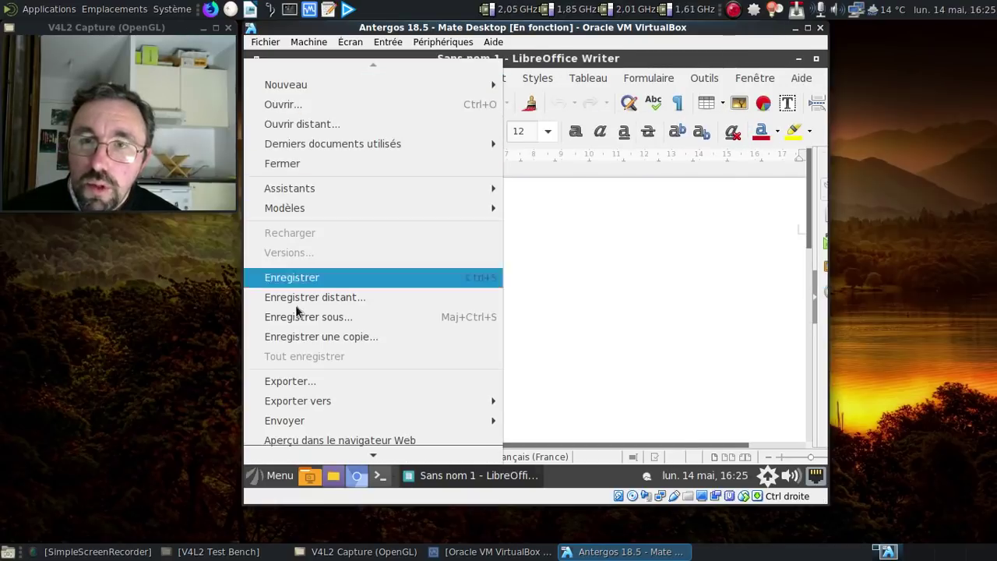
pyautogui.moveTo(334, 454)
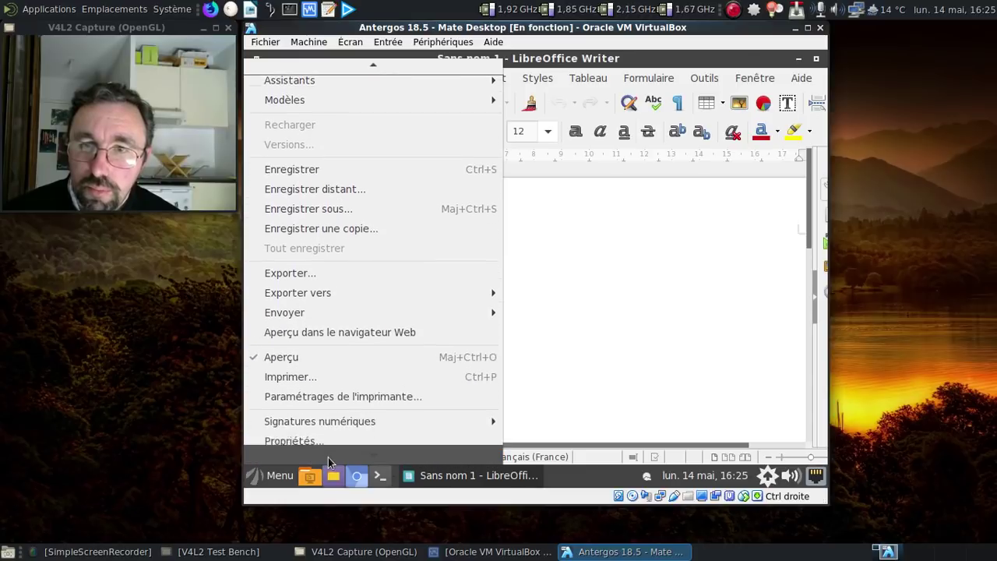
pyautogui.click(327, 441)
# Shut down the Antergos system from the Brisk menu and confirm the shutdown
pyautogui.click(273, 475)
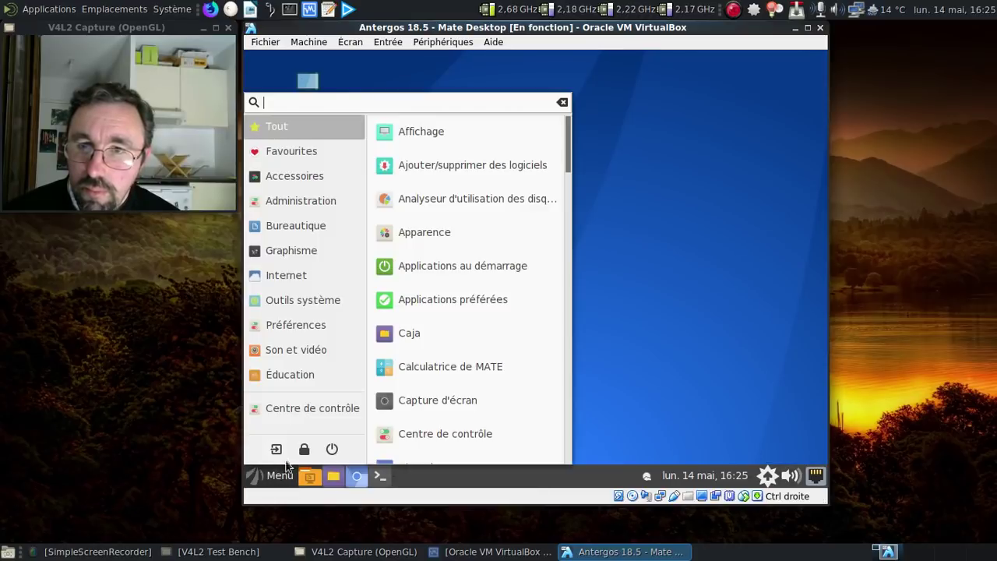
pyautogui.click(331, 450)
pyautogui.click(710, 315)
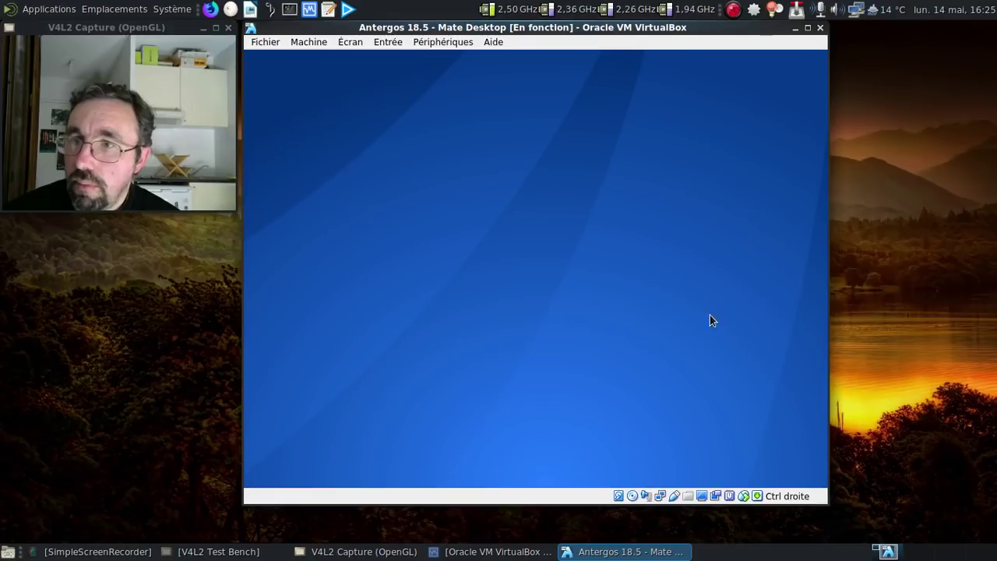